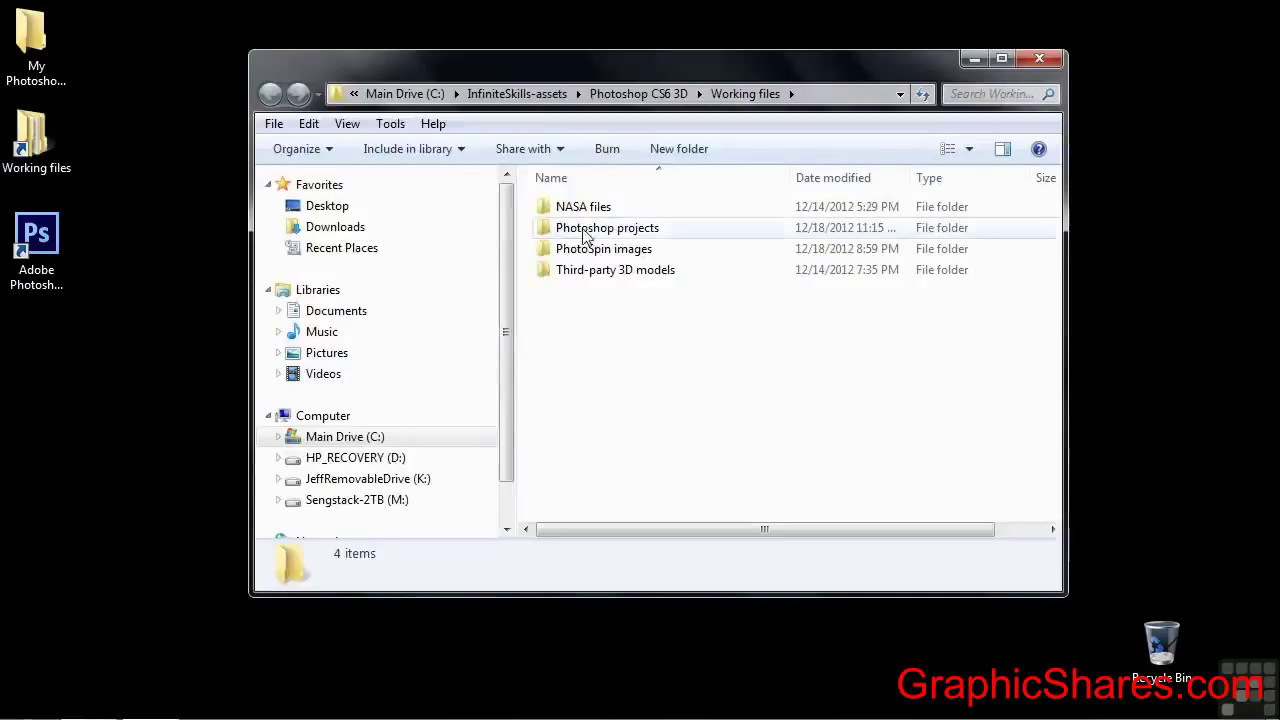
# Open camera.psd, holding the 3D wine bottle on Layer 1, from the Photoshop projects folder.
pyautogui.doubleClick(586, 229)
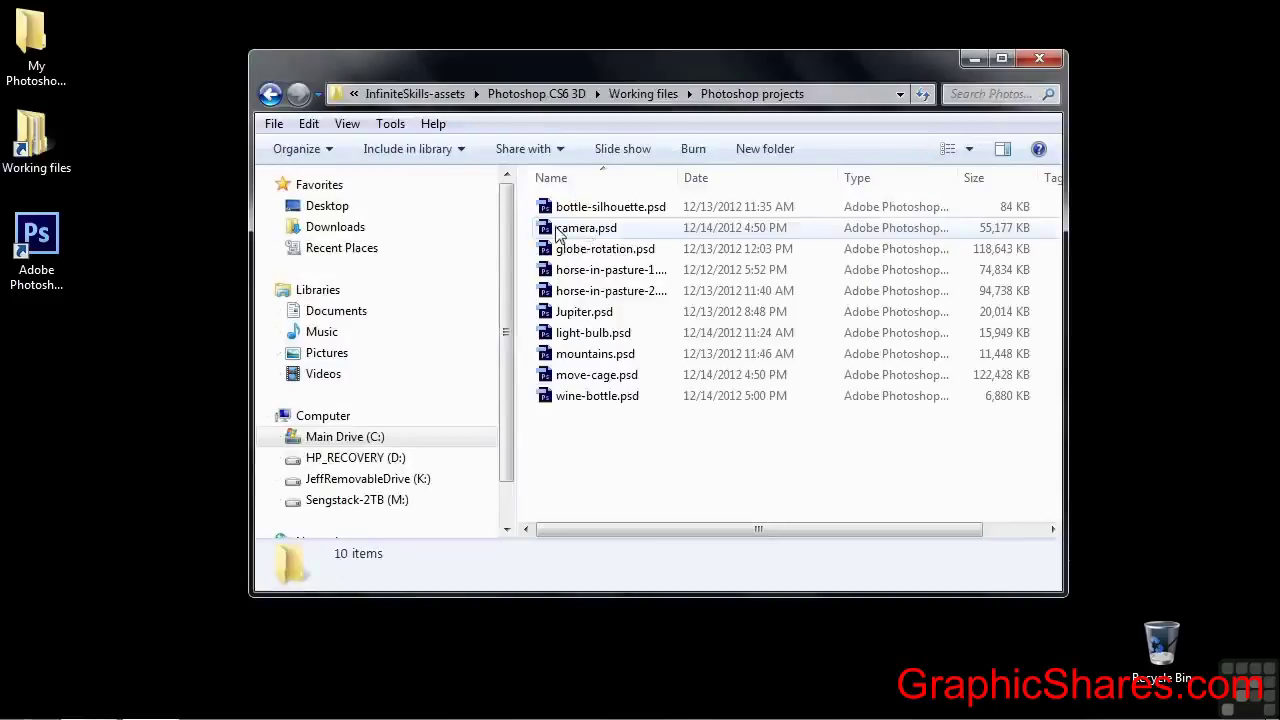
pyautogui.click(562, 232)
pyautogui.doubleClick(586, 228)
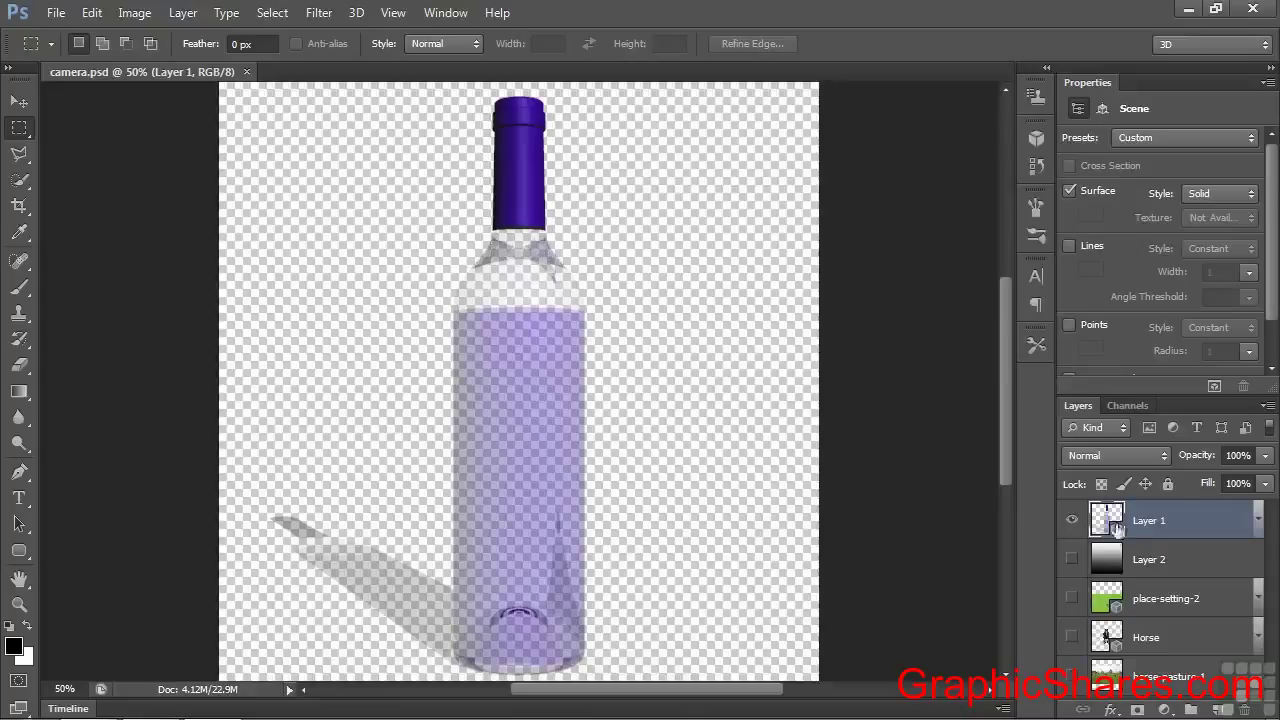
pyautogui.click(1181, 566)
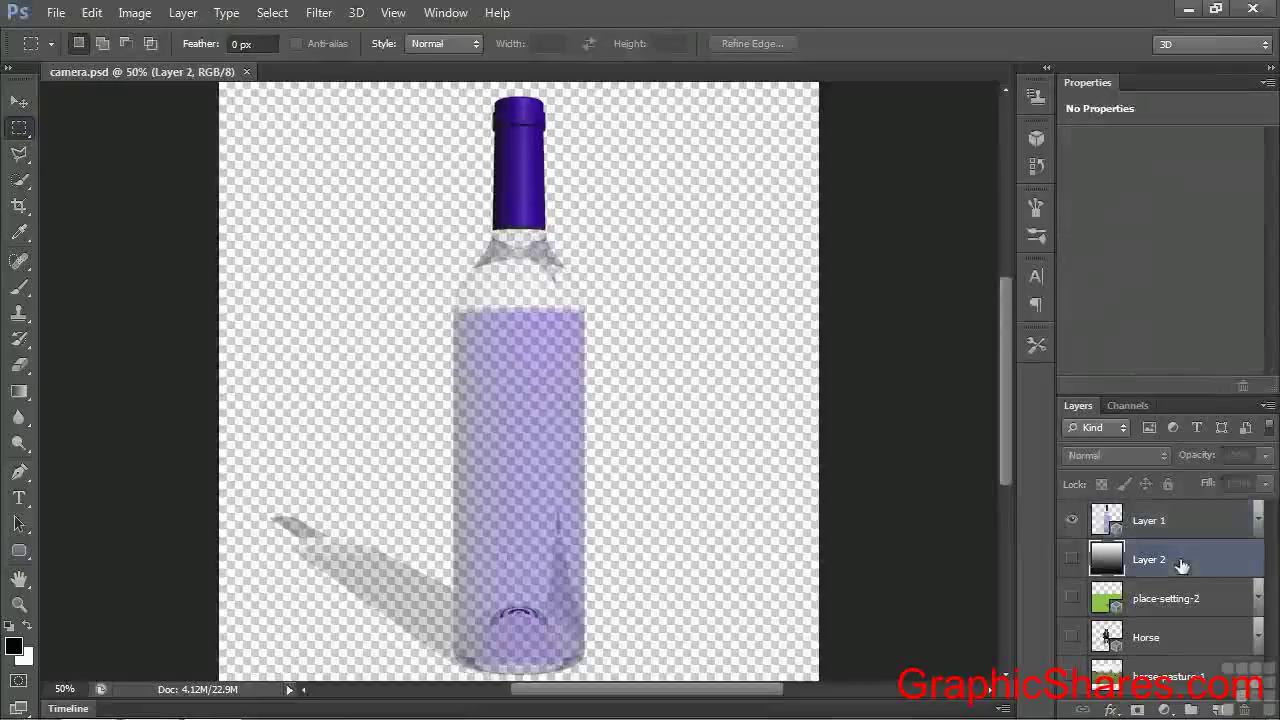
pyautogui.click(1035, 138)
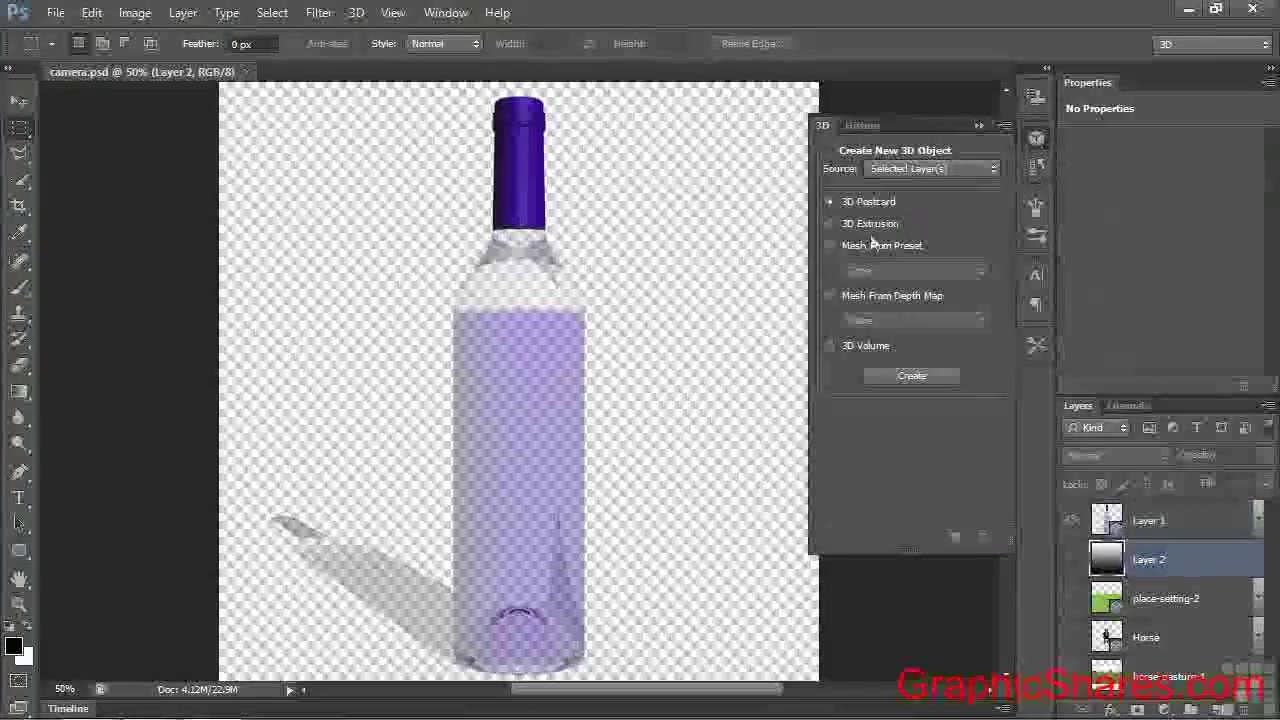
pyautogui.click(830, 245)
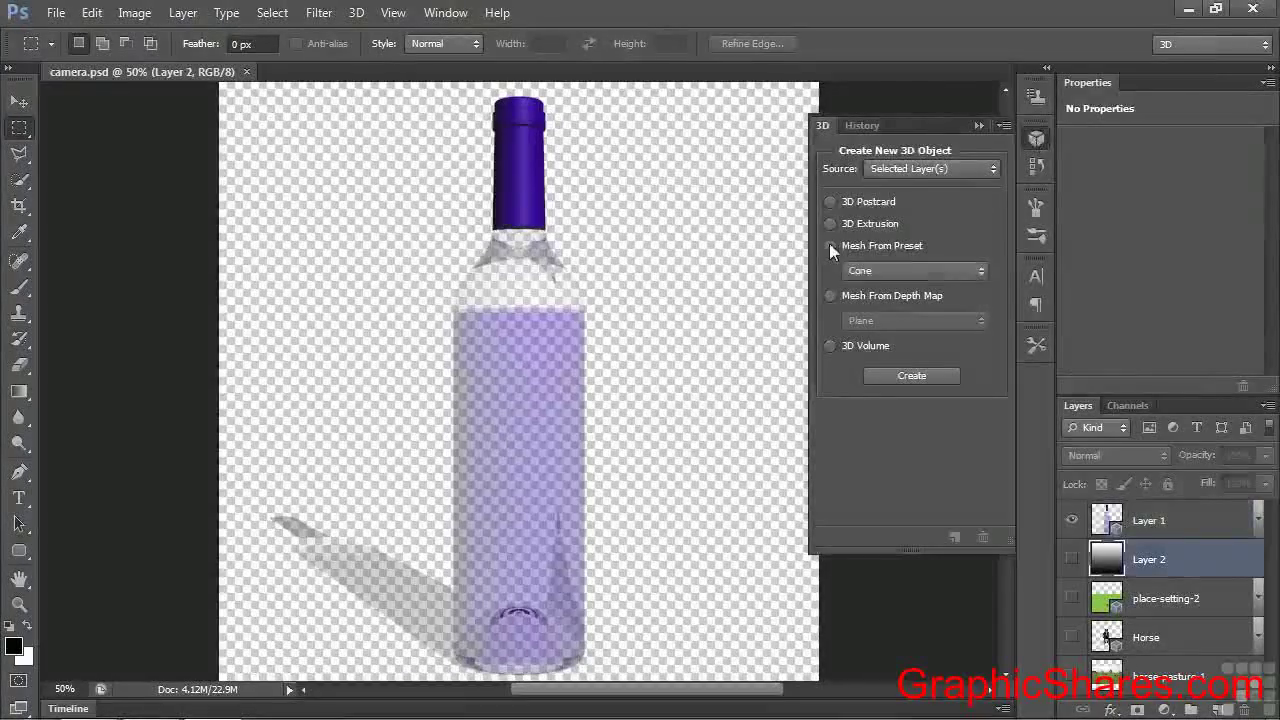
pyautogui.click(983, 271)
pyautogui.click(894, 467)
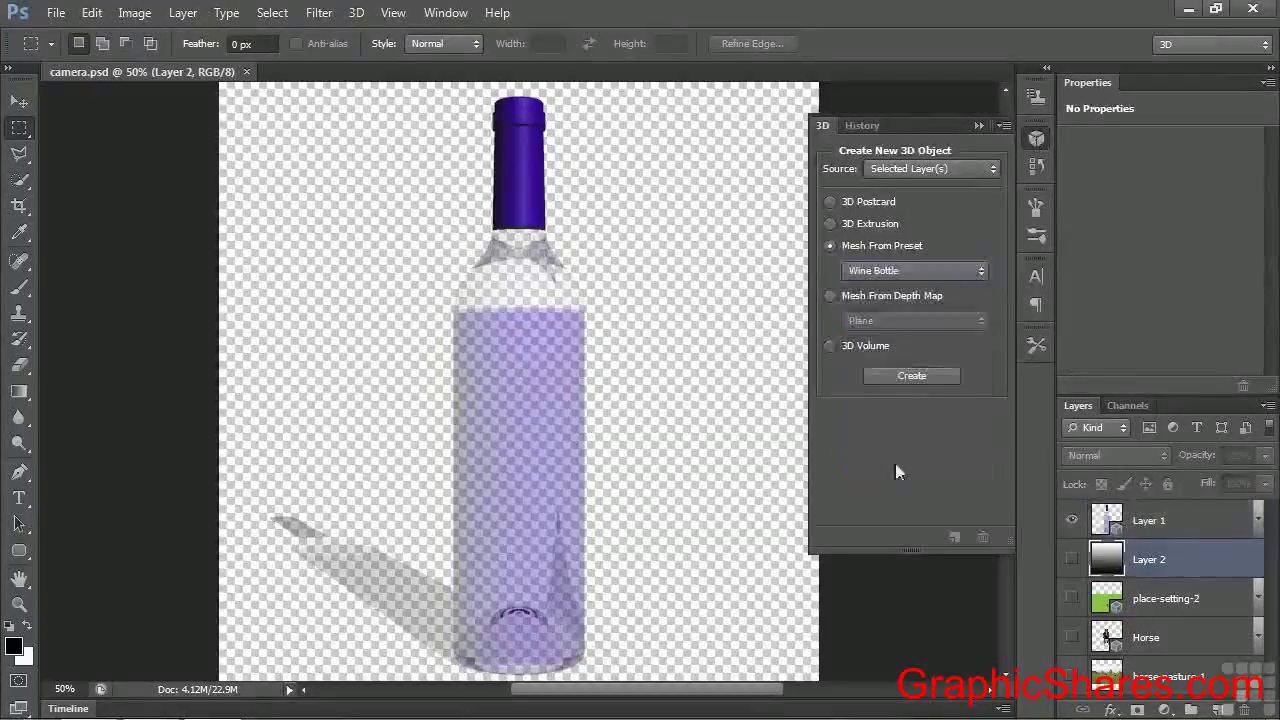
pyautogui.click(925, 381)
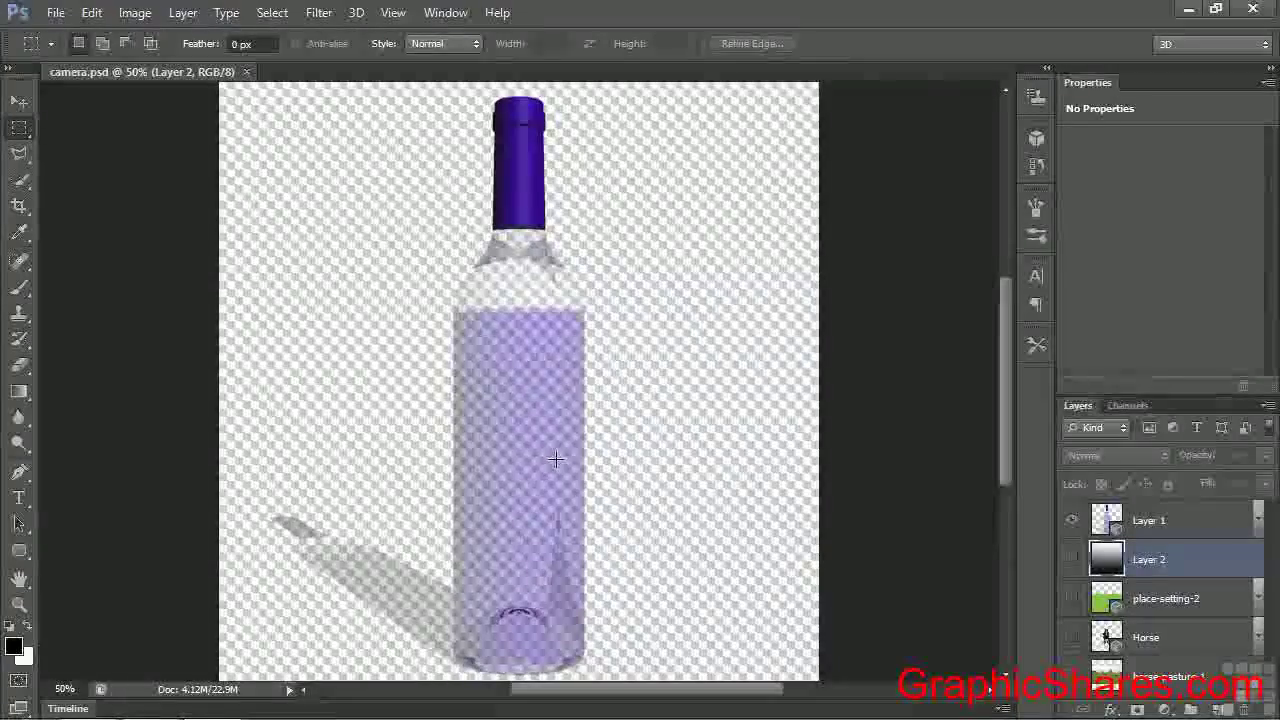
pyautogui.click(1192, 526)
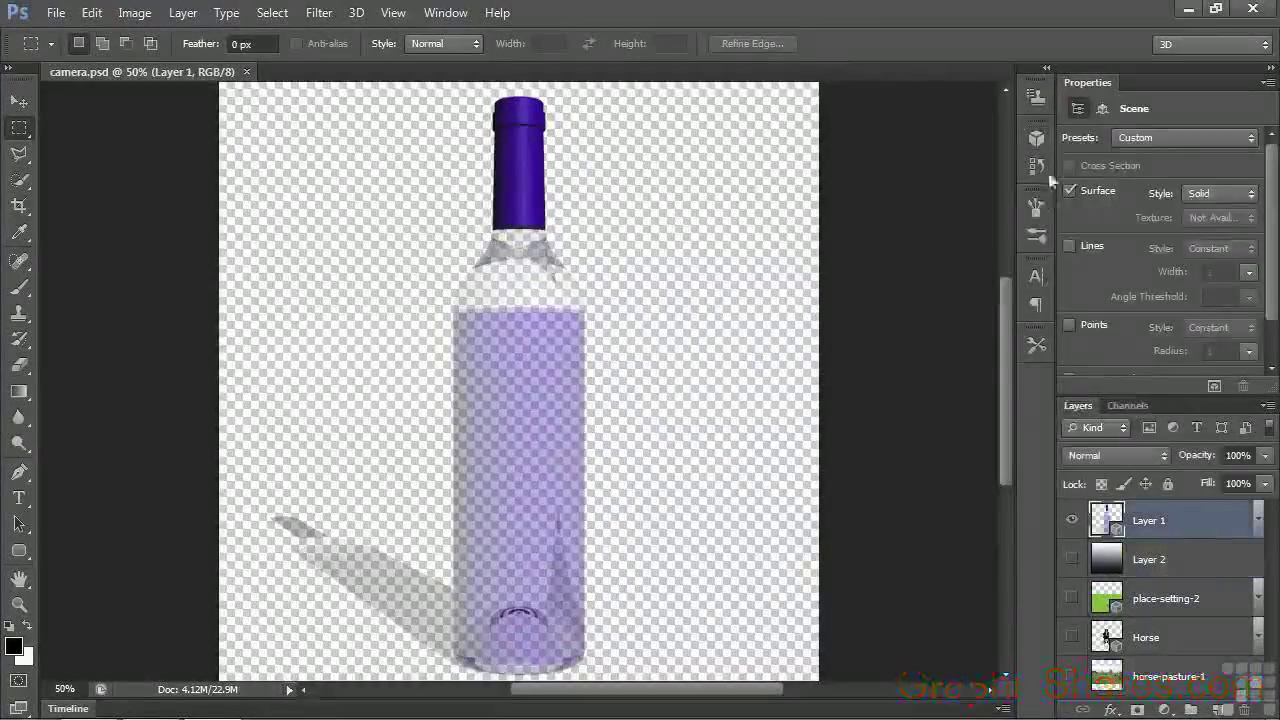
# Inspect Label_Material, Glass_Material and Cork_Material in the 3D panel, ending on Label_Material.
pyautogui.click(1036, 138)
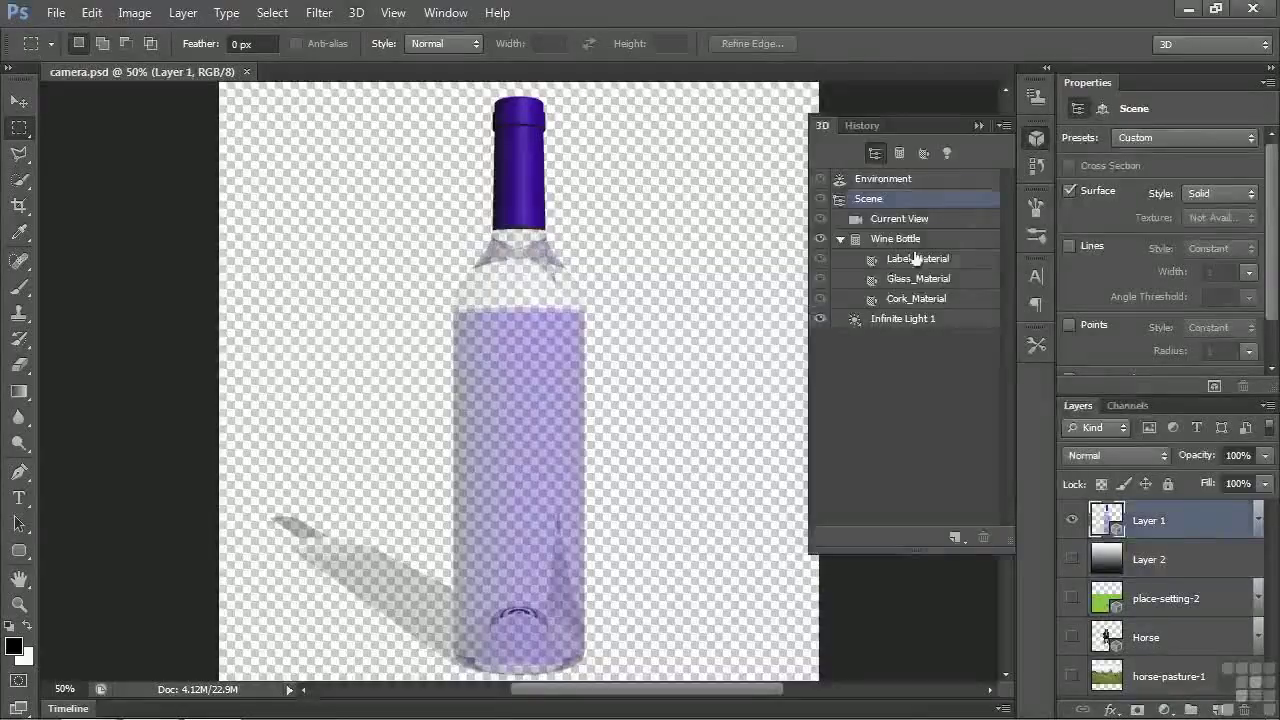
pyautogui.click(915, 258)
pyautogui.click(919, 278)
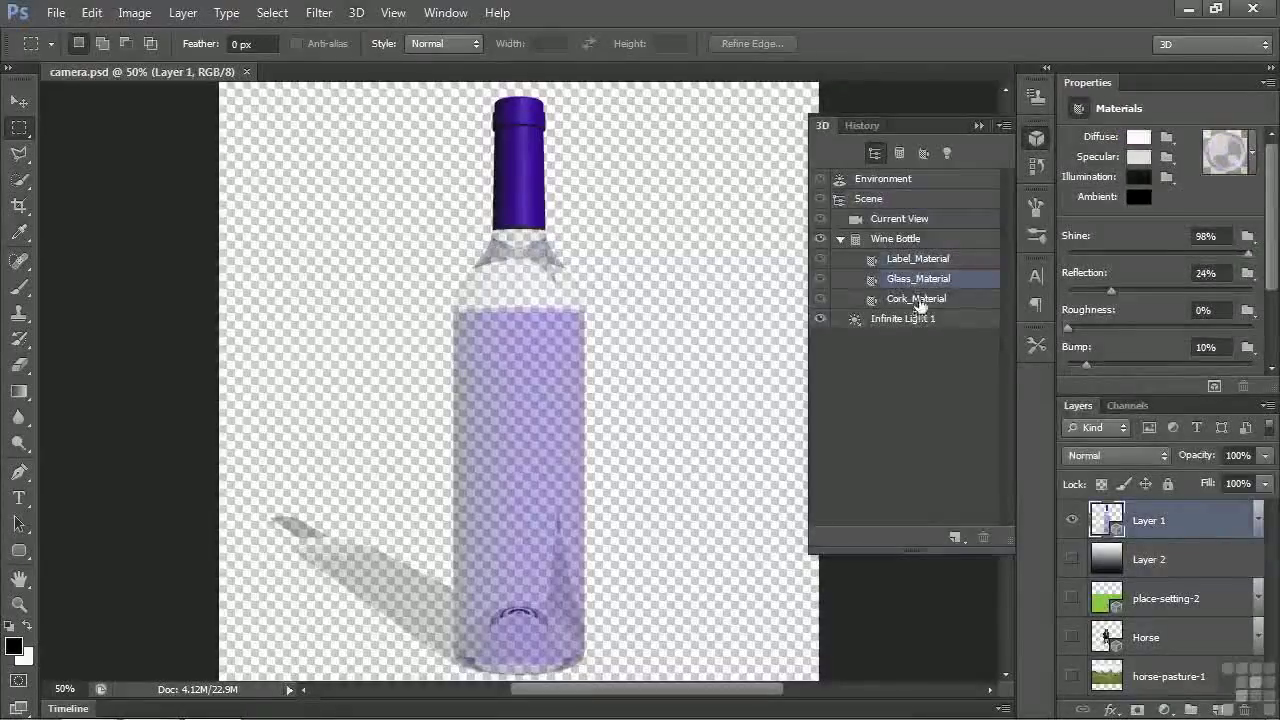
pyautogui.click(918, 300)
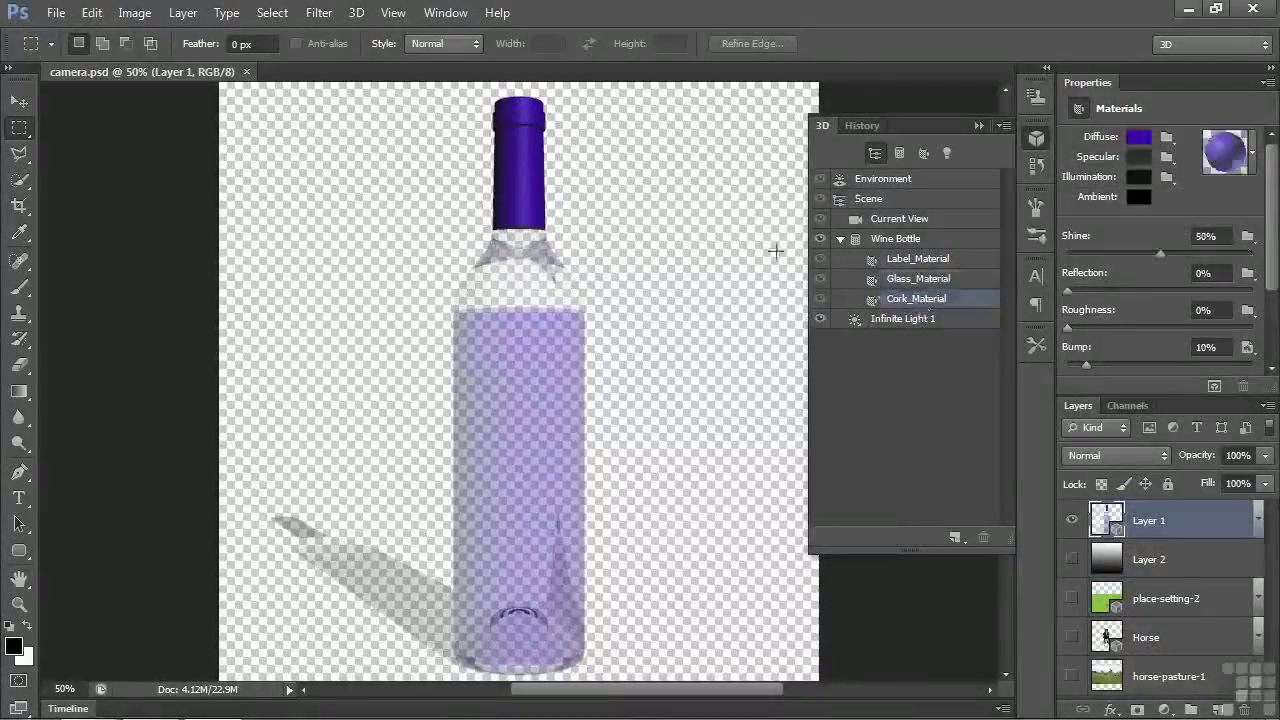
pyautogui.click(912, 281)
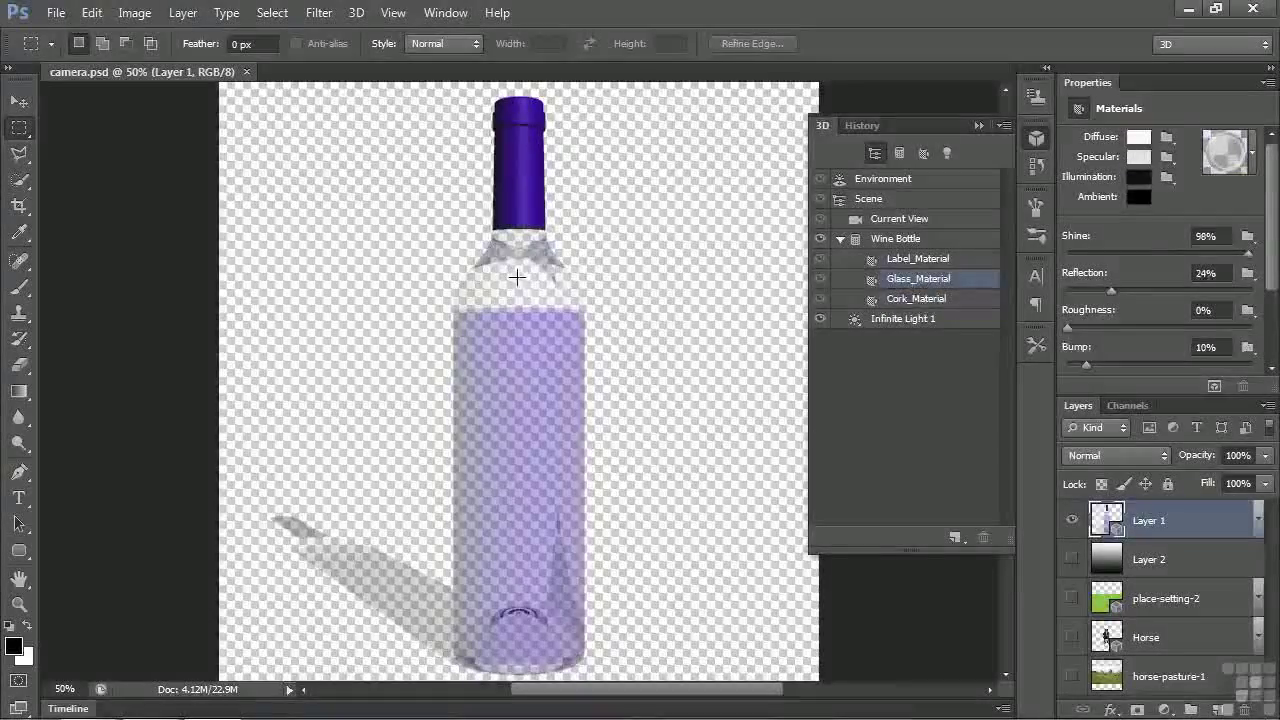
pyautogui.click(891, 262)
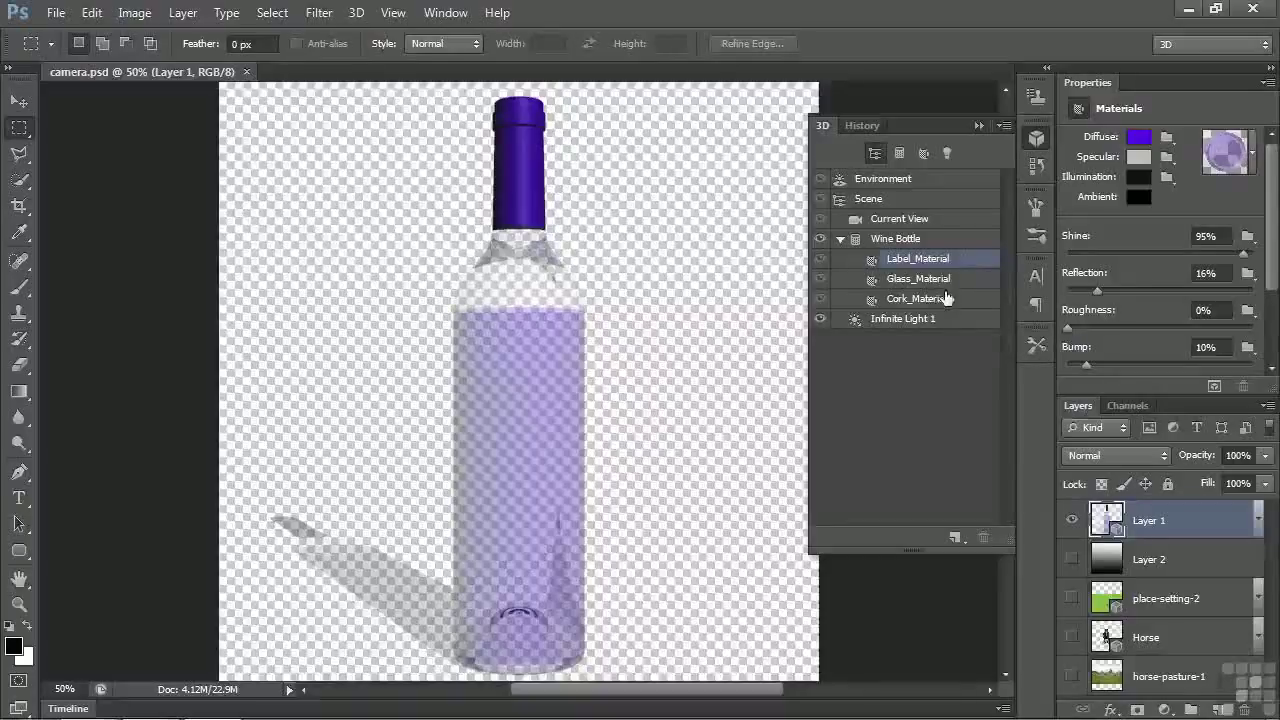
pyautogui.click(979, 125)
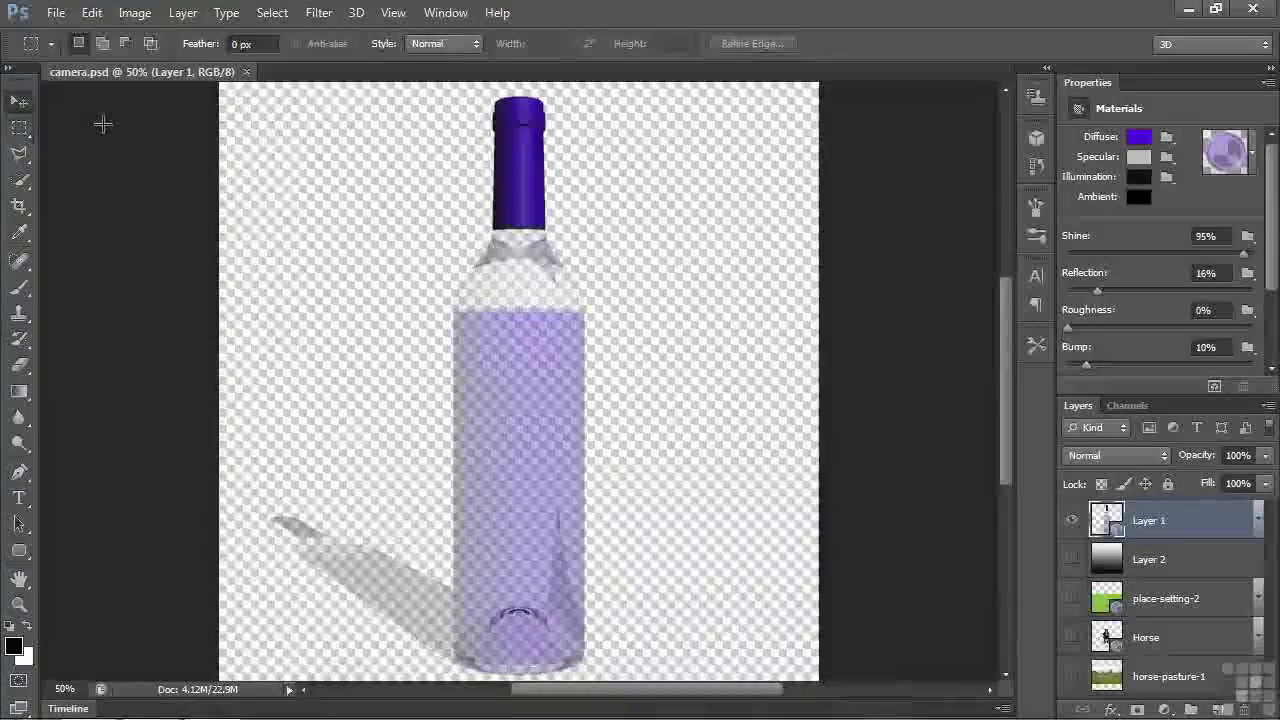
# Switch to the Move tool (V) to show the bottle's 3D ground plane and secondary view.
pyautogui.press('v')
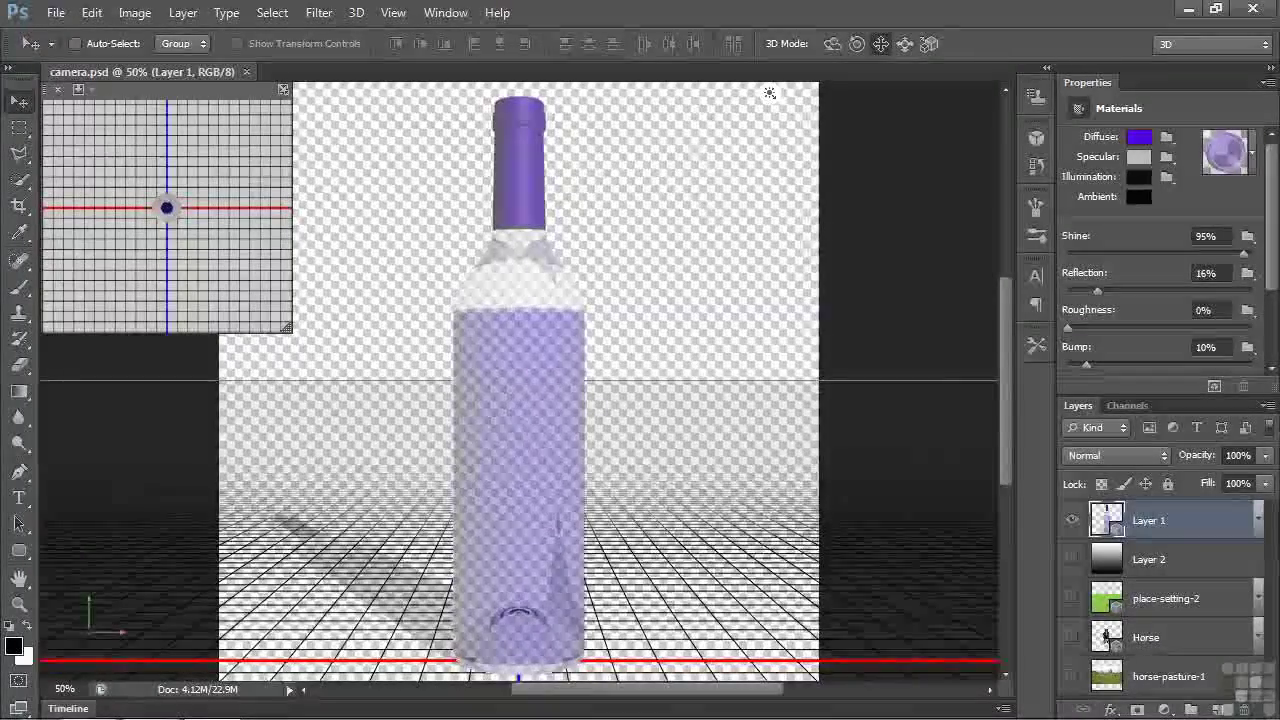
# Compare Current View with Environment settings, finishing on Environment with 60% shadow opacity.
pyautogui.click(1036, 139)
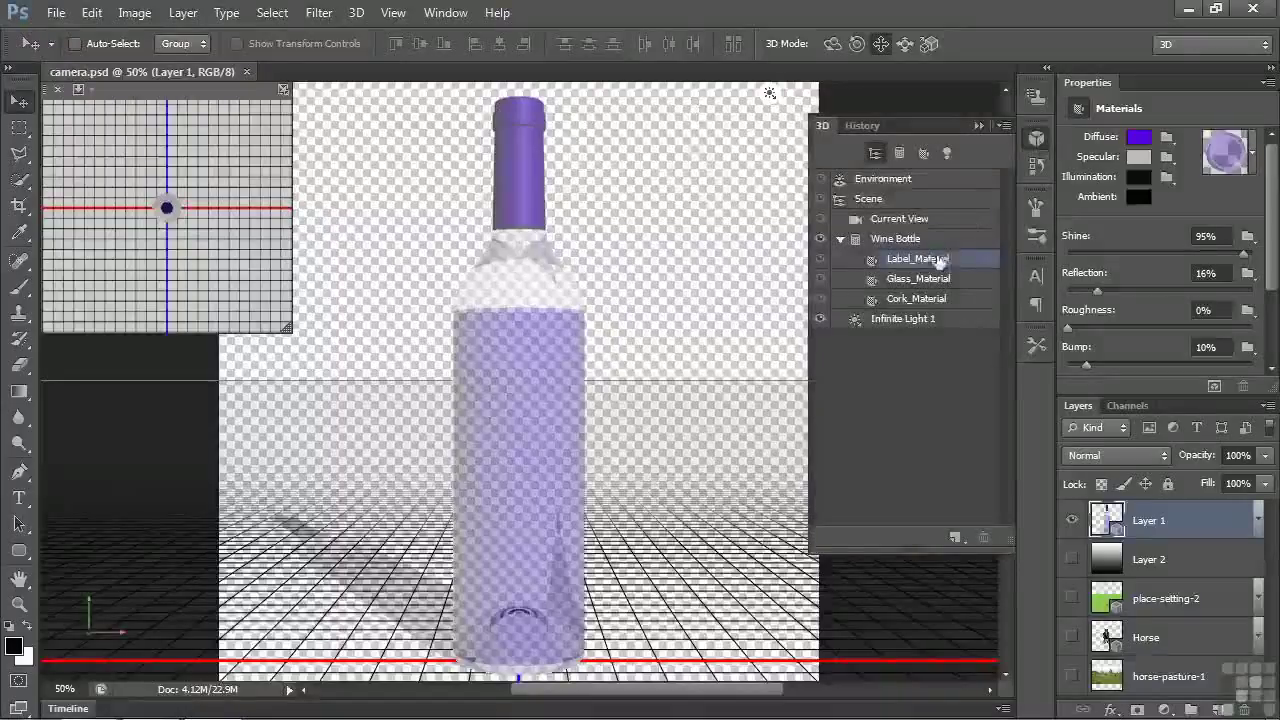
pyautogui.click(720, 254)
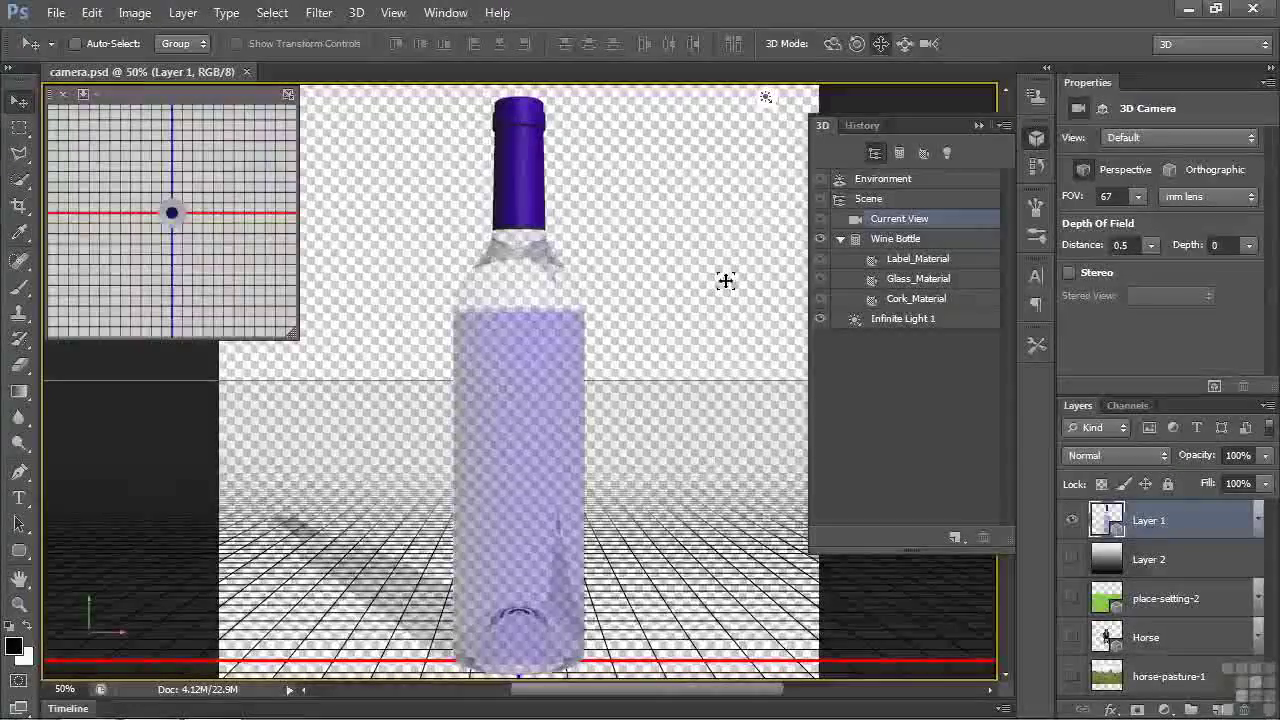
pyautogui.click(906, 181)
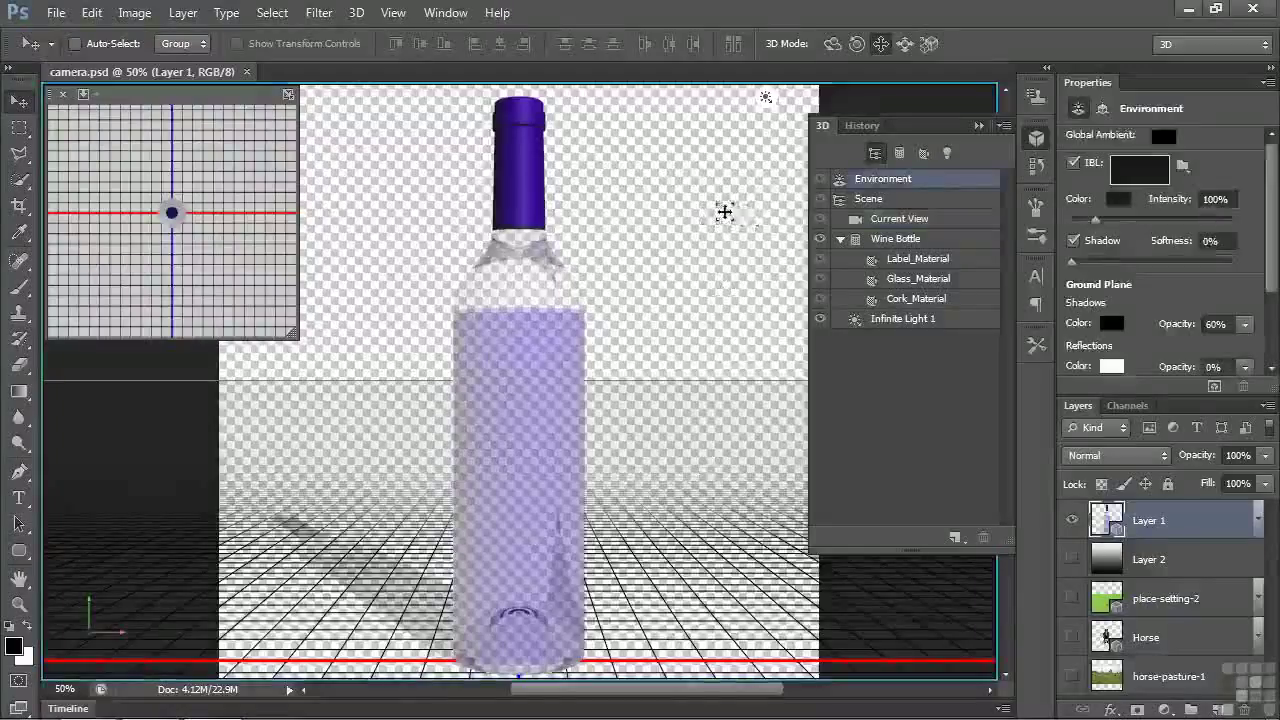
pyautogui.click(724, 212)
pyautogui.click(724, 212)
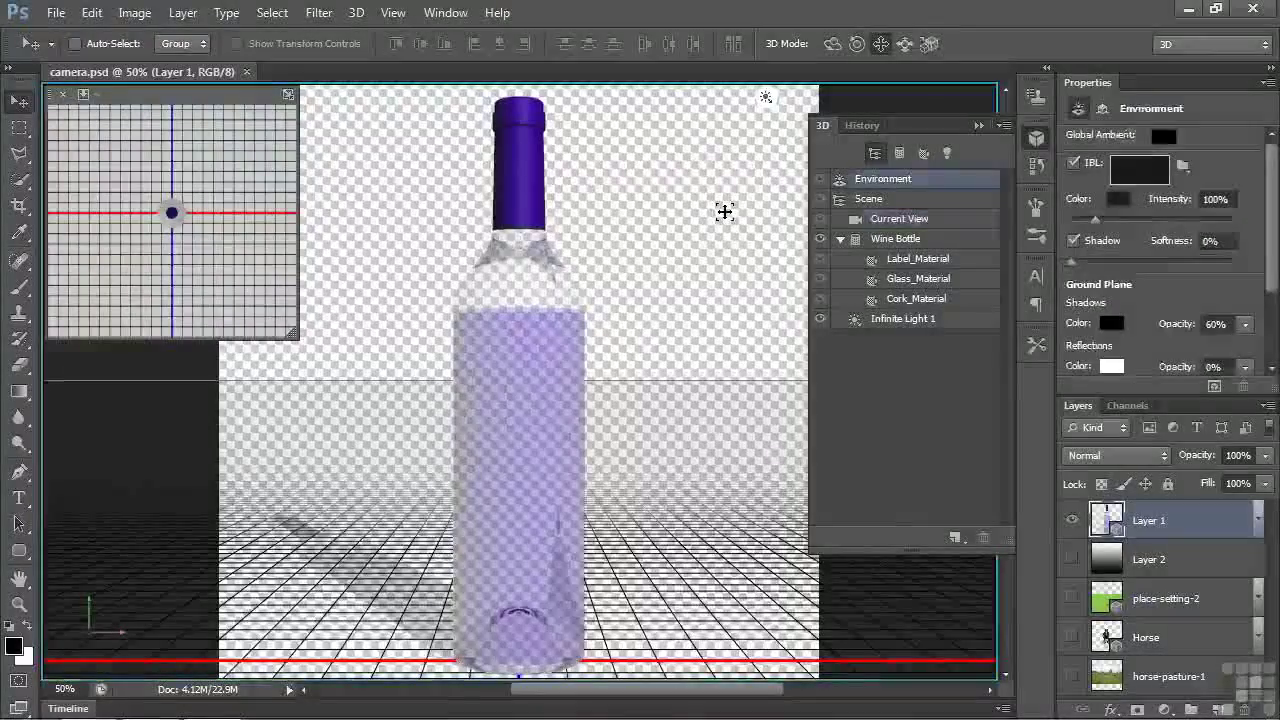
pyautogui.click(724, 212)
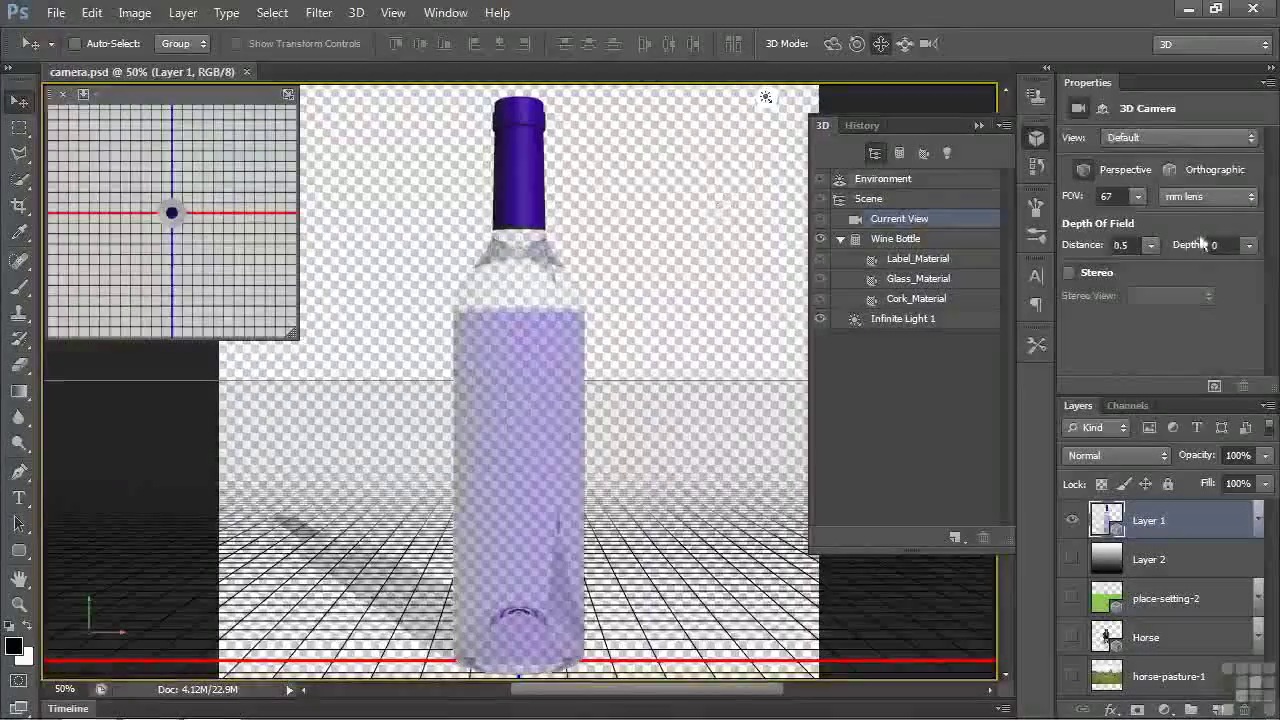
pyautogui.click(750, 223)
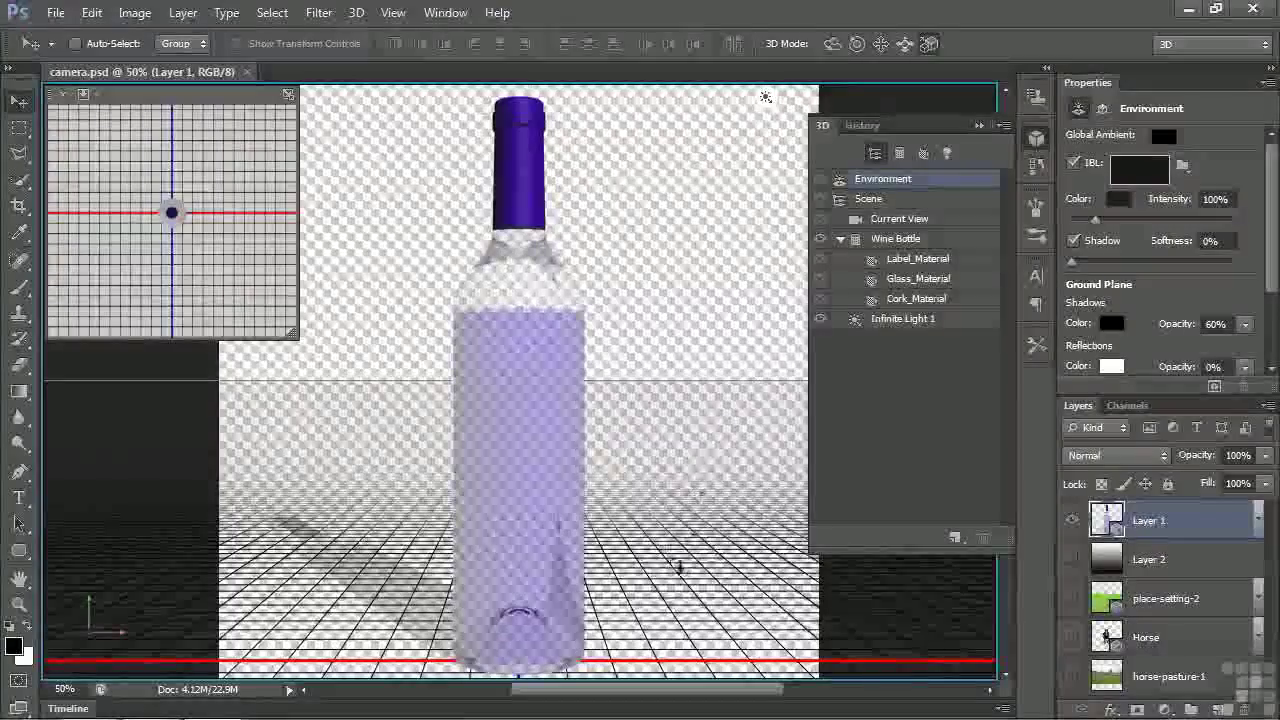
# Scale the wine bottle larger and move it toward the left of the ground grid.
pyautogui.moveTo(679, 568); pyautogui.dragTo(563, 508)
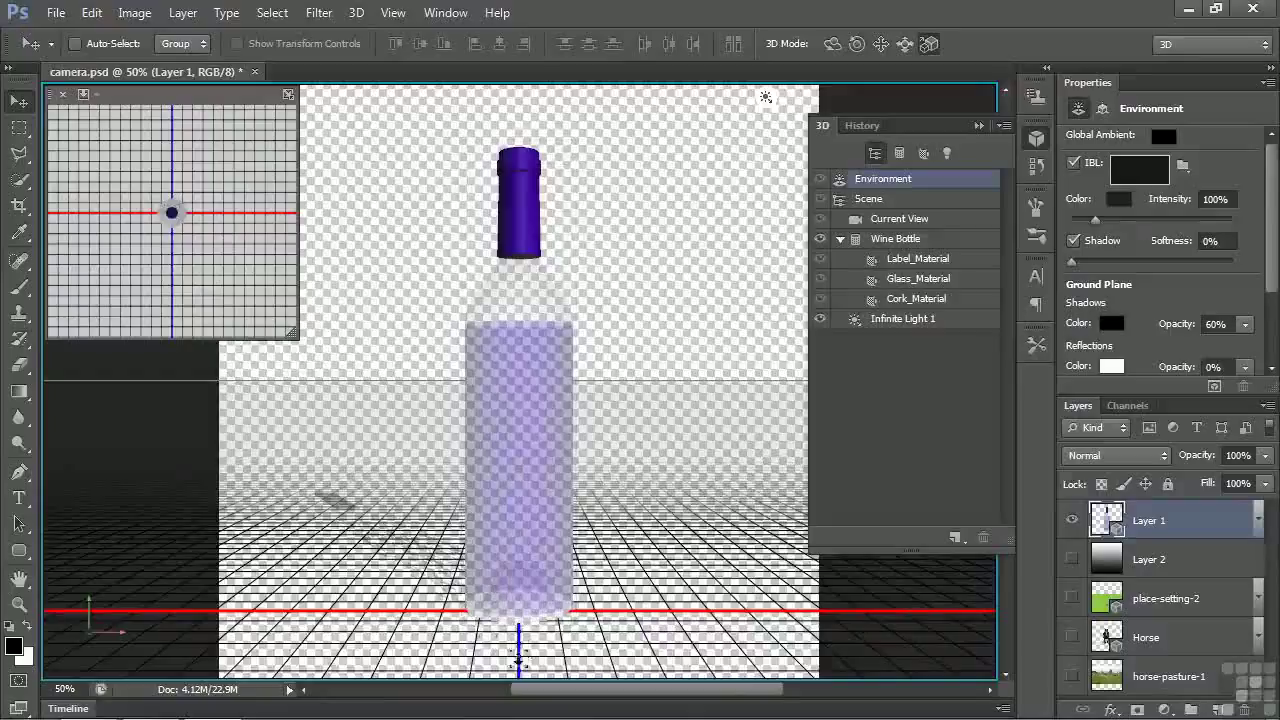
pyautogui.moveTo(668, 632); pyautogui.dragTo(680, 505)
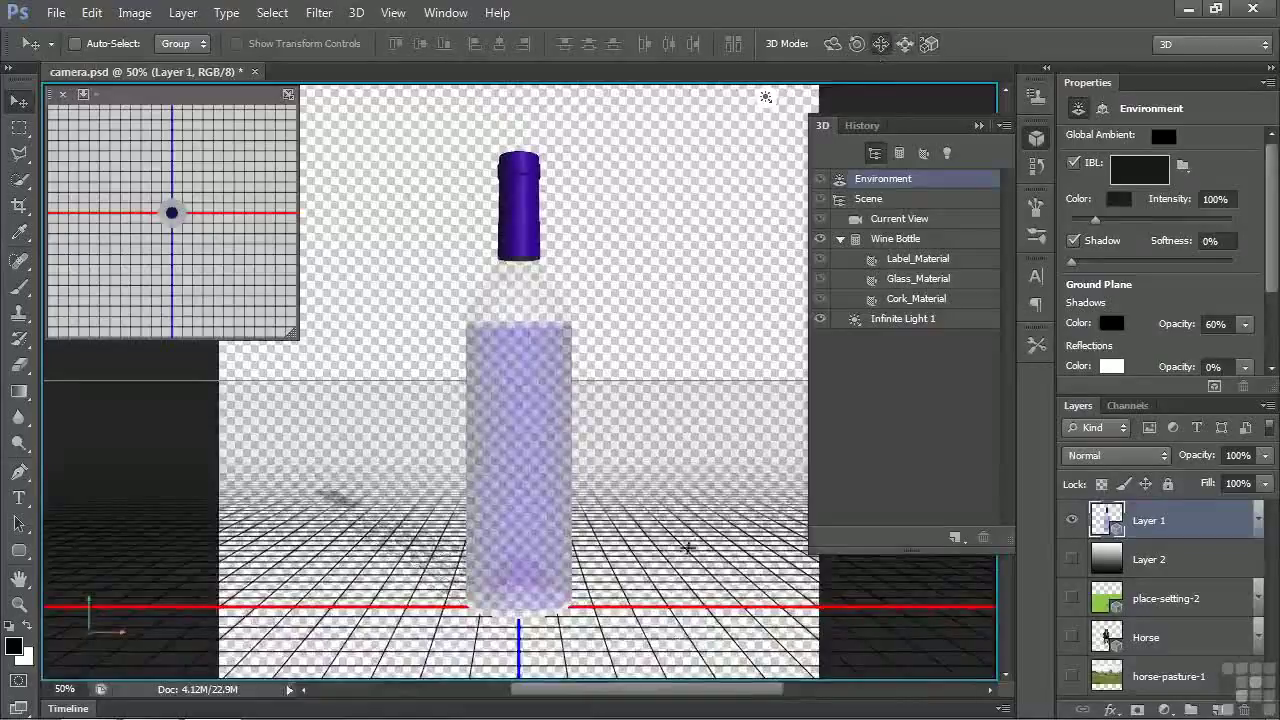
pyautogui.moveTo(880, 44); pyautogui.dragTo(947, 47)
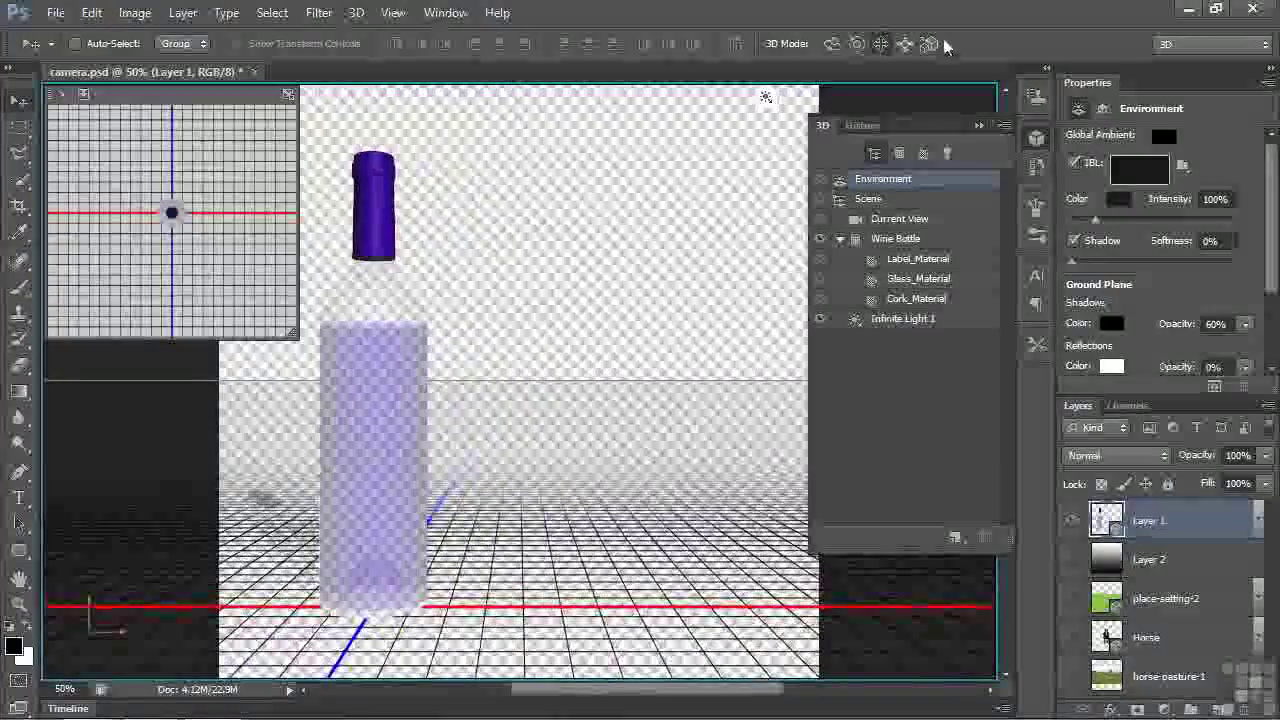
pyautogui.moveTo(655, 500); pyautogui.dragTo(651, 565)
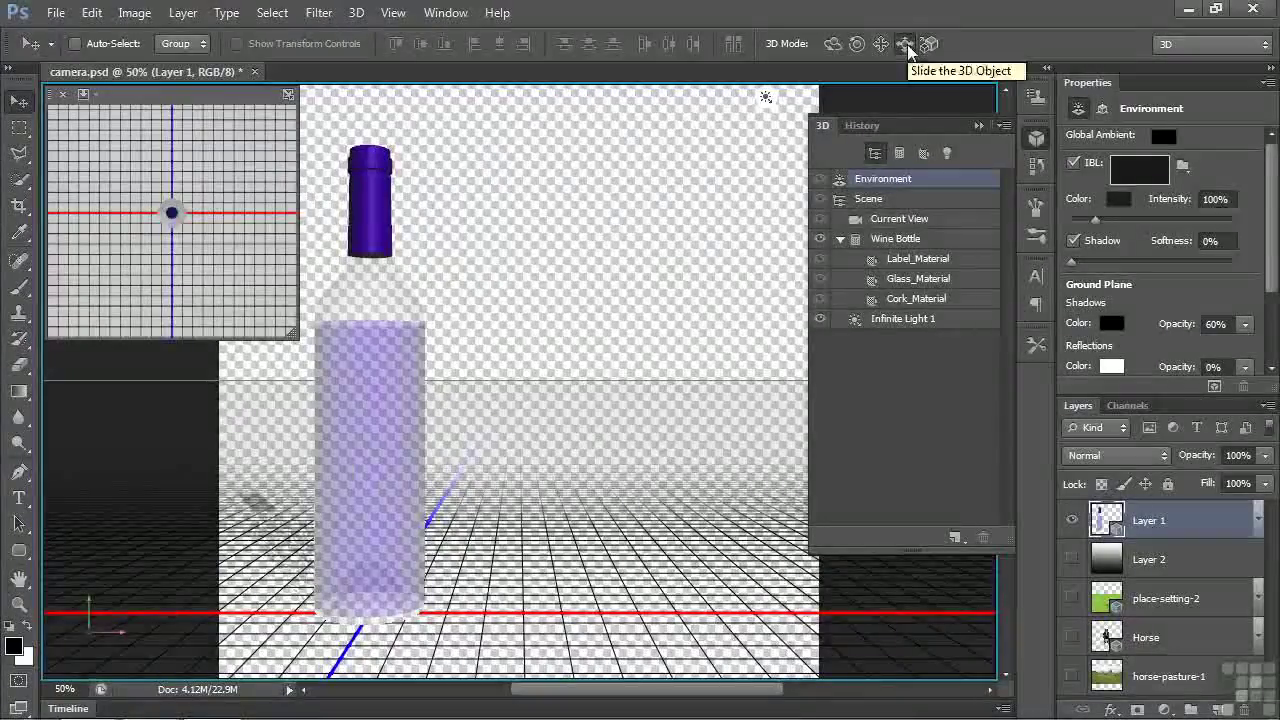
pyautogui.click(905, 44)
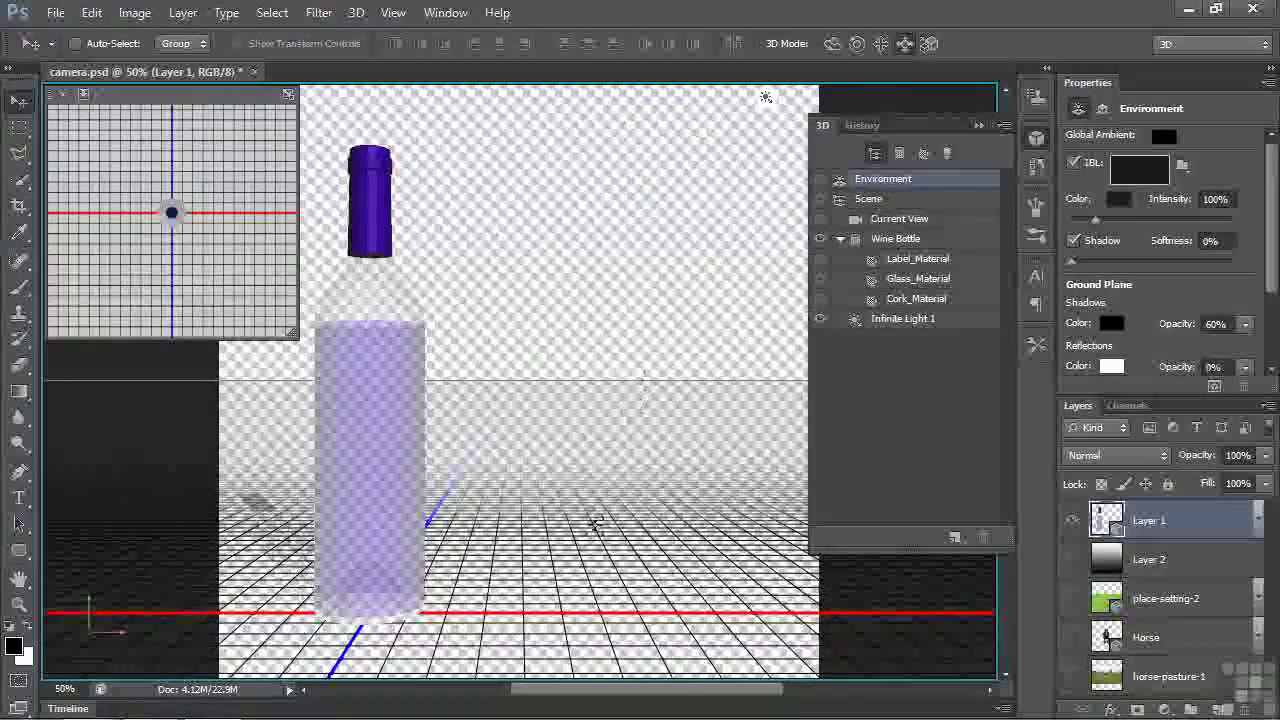
# Slide the wine bottle left of centre and nearer the viewer, then orbit slightly.
pyautogui.moveTo(543, 551); pyautogui.dragTo(726, 583)
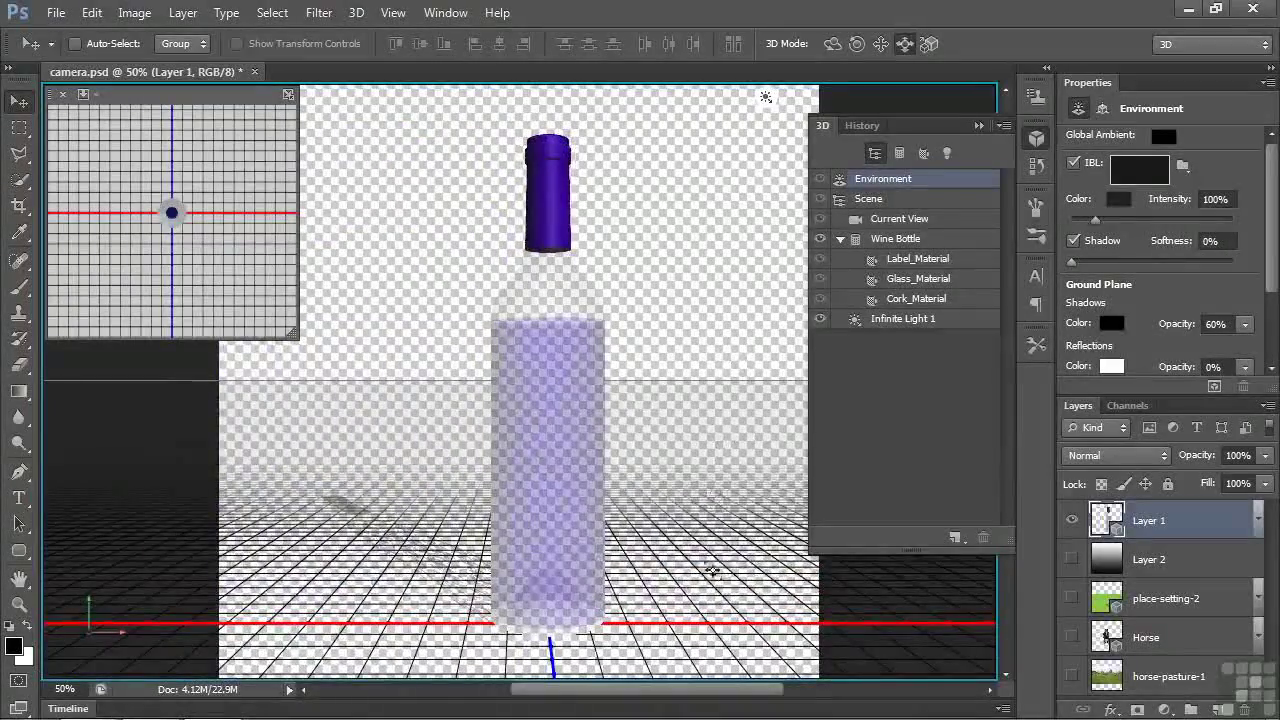
pyautogui.moveTo(724, 562); pyautogui.dragTo(720, 527)
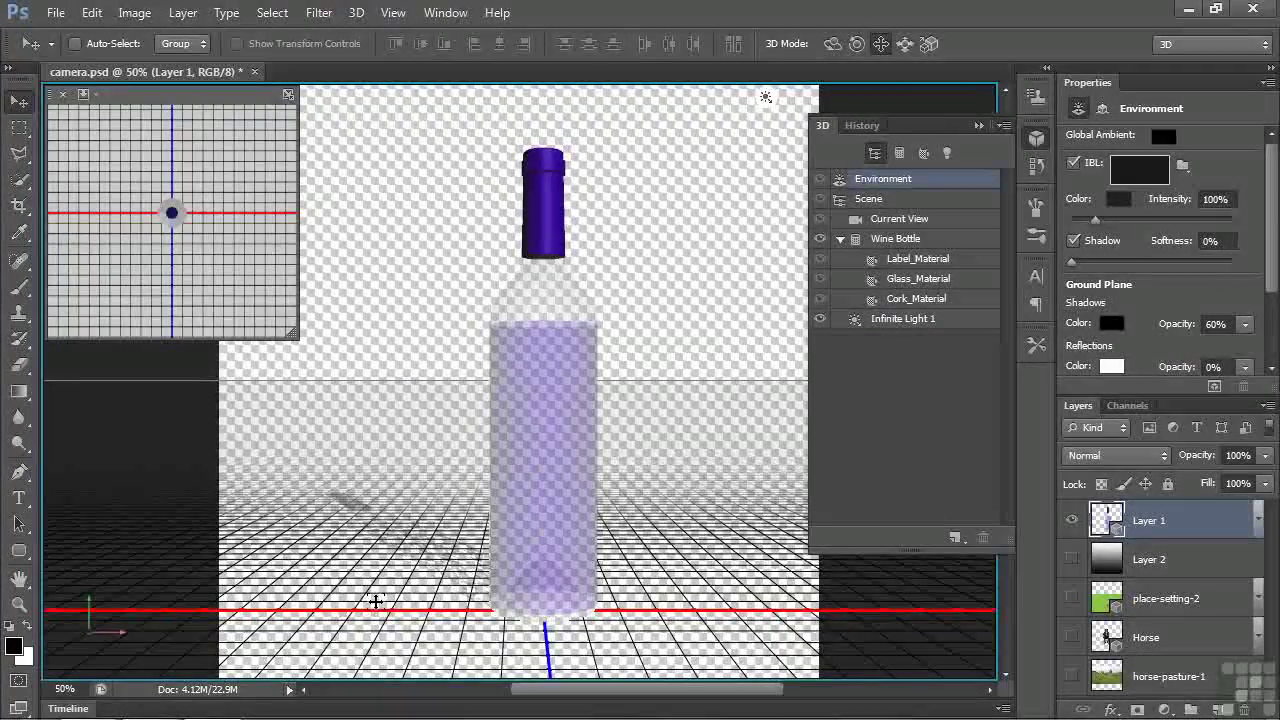
pyautogui.moveTo(375, 601); pyautogui.dragTo(452, 352)
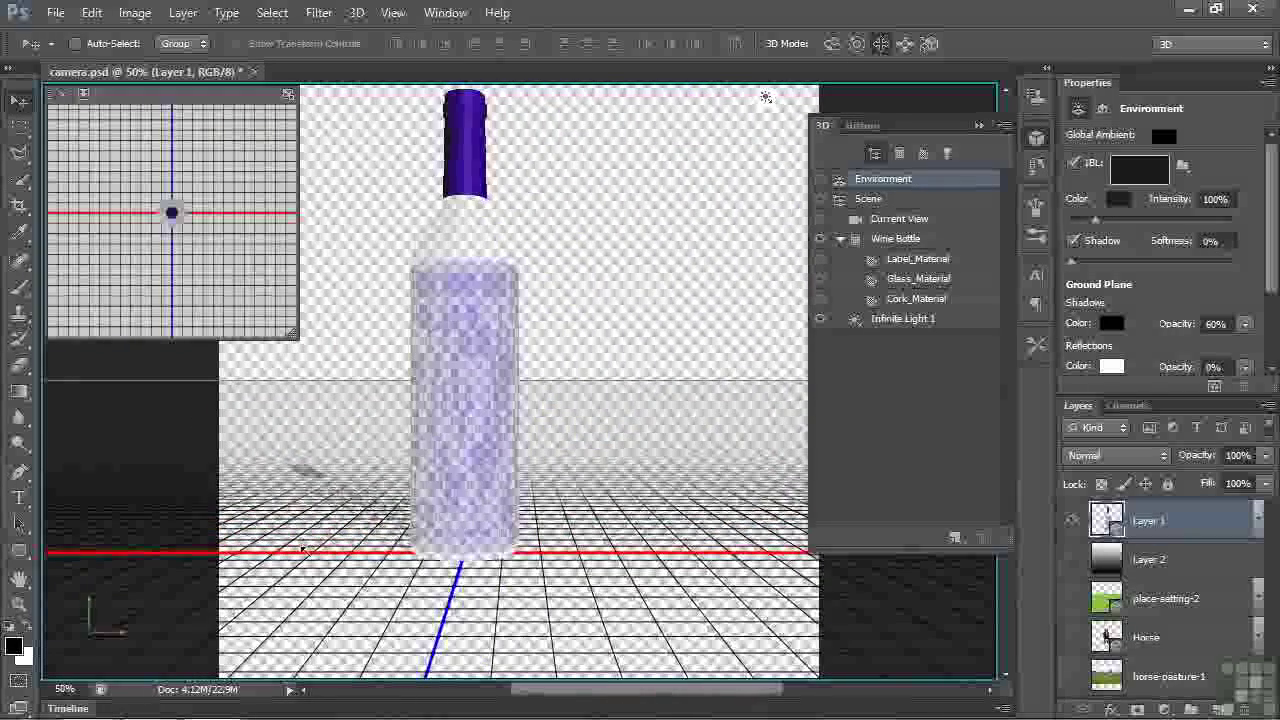
# Orbit the scene so the ground grid swings to a diagonal perspective.
pyautogui.click(857, 45)
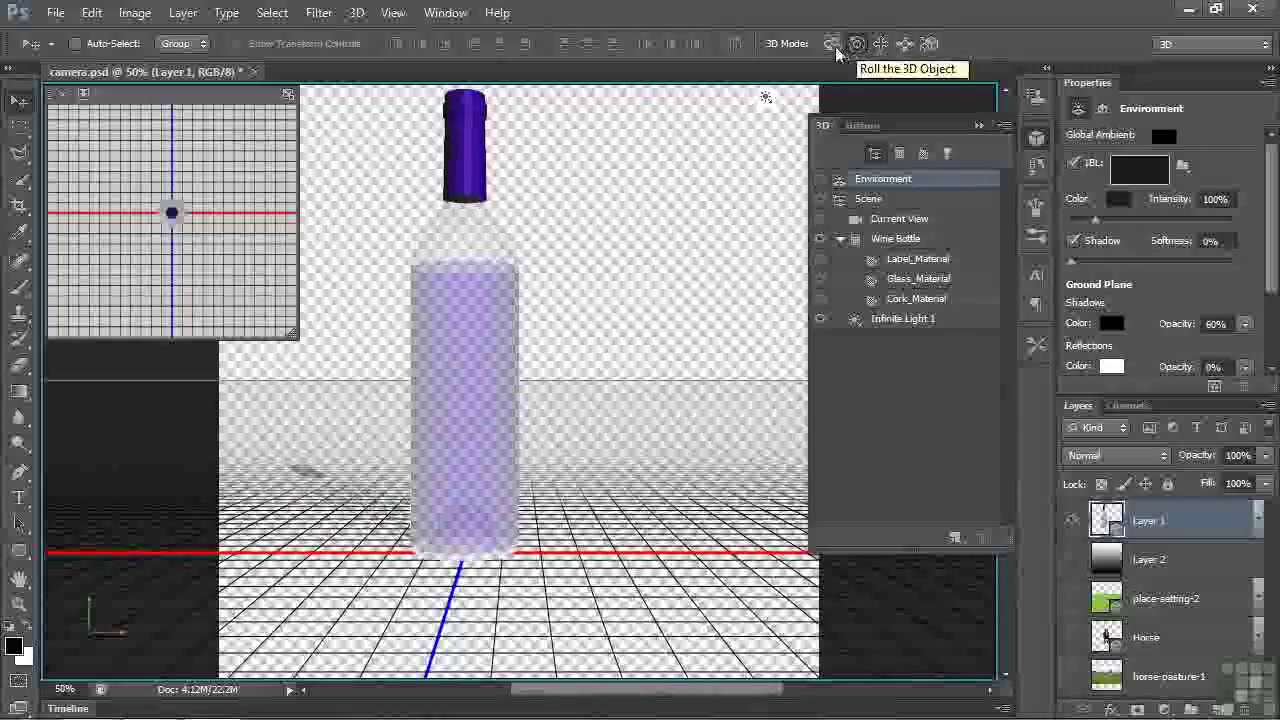
pyautogui.click(833, 45)
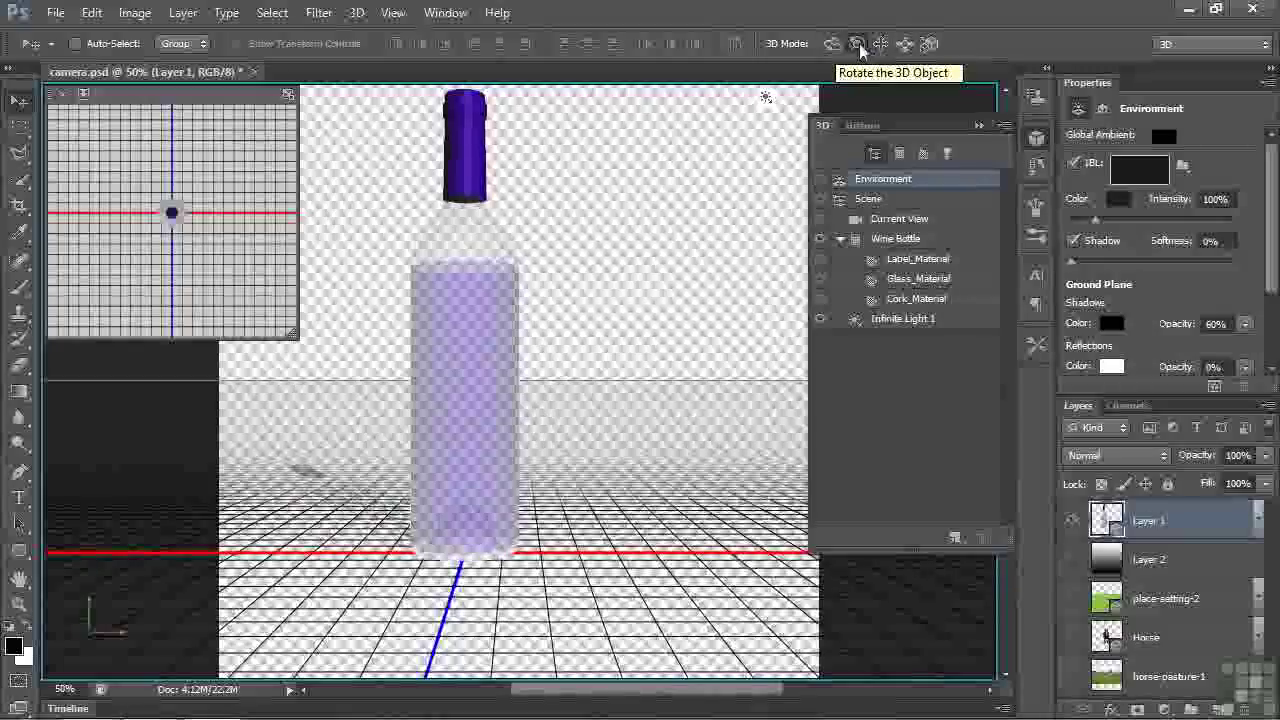
pyautogui.click(858, 45)
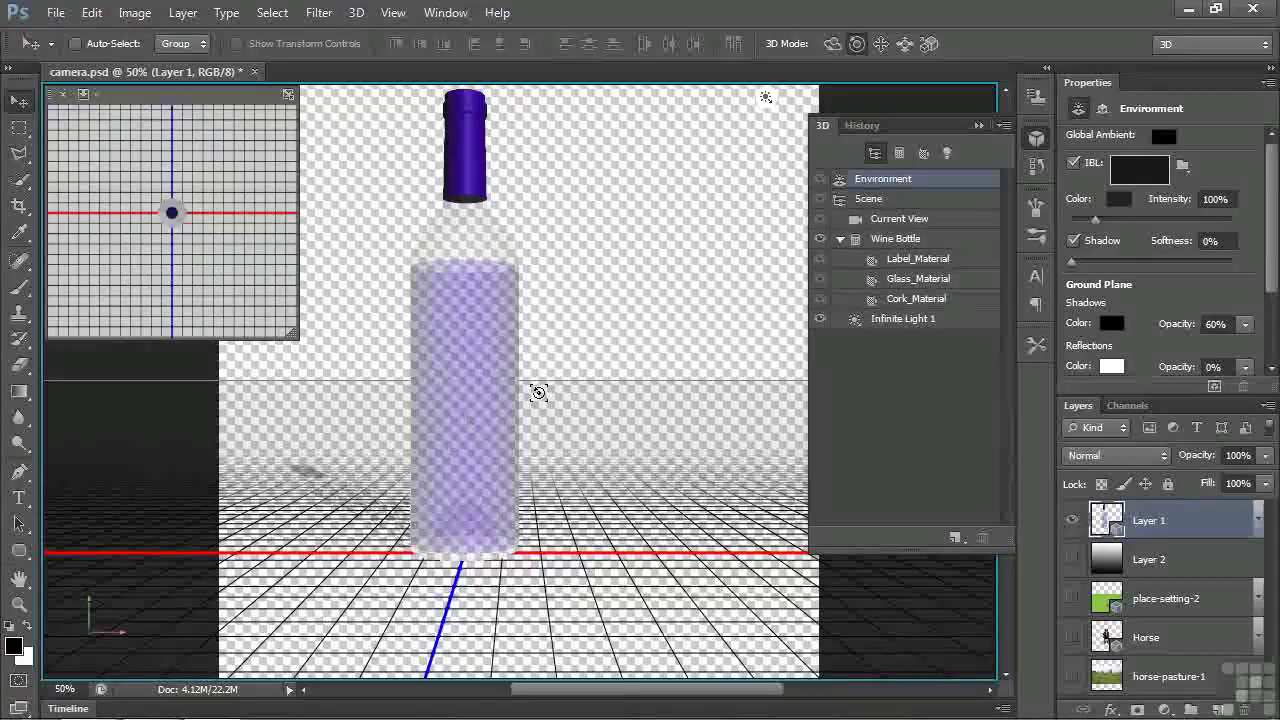
pyautogui.moveTo(567, 637)
pyautogui.mouseDown()
pyautogui.moveTo(530, 634)
pyautogui.moveTo(589, 645)
pyautogui.moveTo(580, 634)
pyautogui.mouseUp()
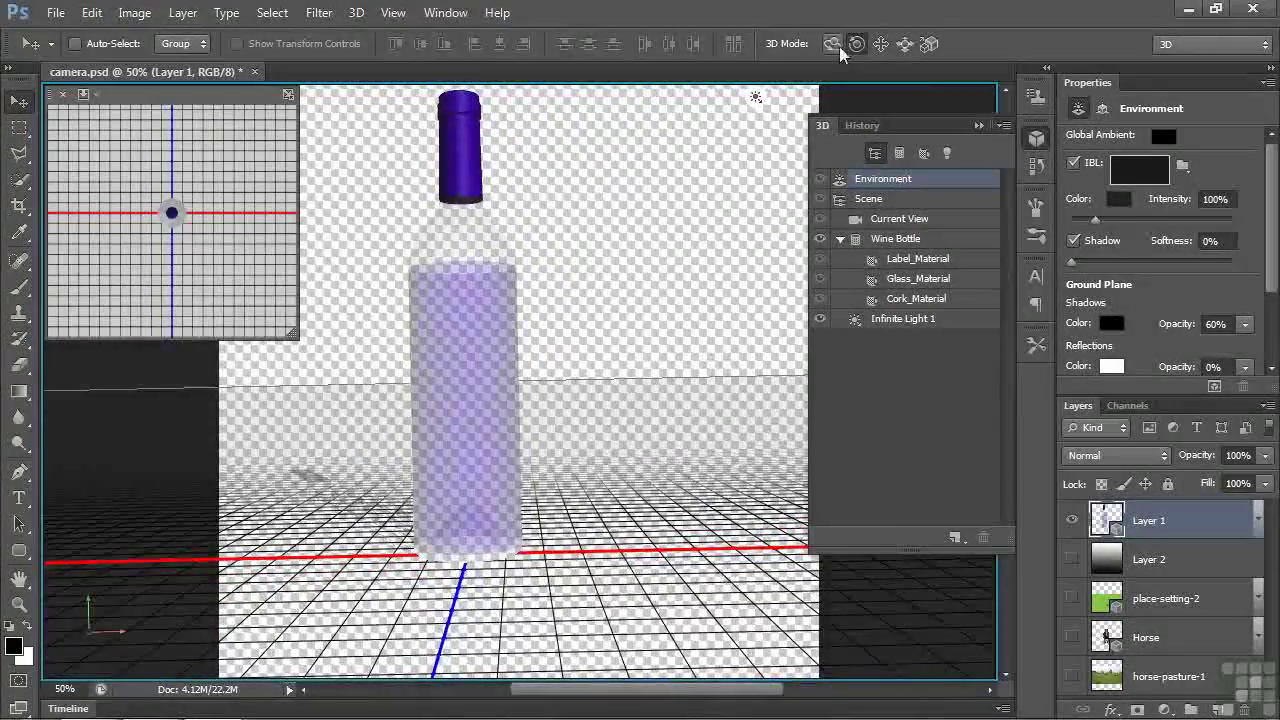
pyautogui.moveTo(655, 603); pyautogui.dragTo(705, 548)
# Roll the view to tilt the bottle, then return it upright near the left edge.
pyautogui.click(856, 44)
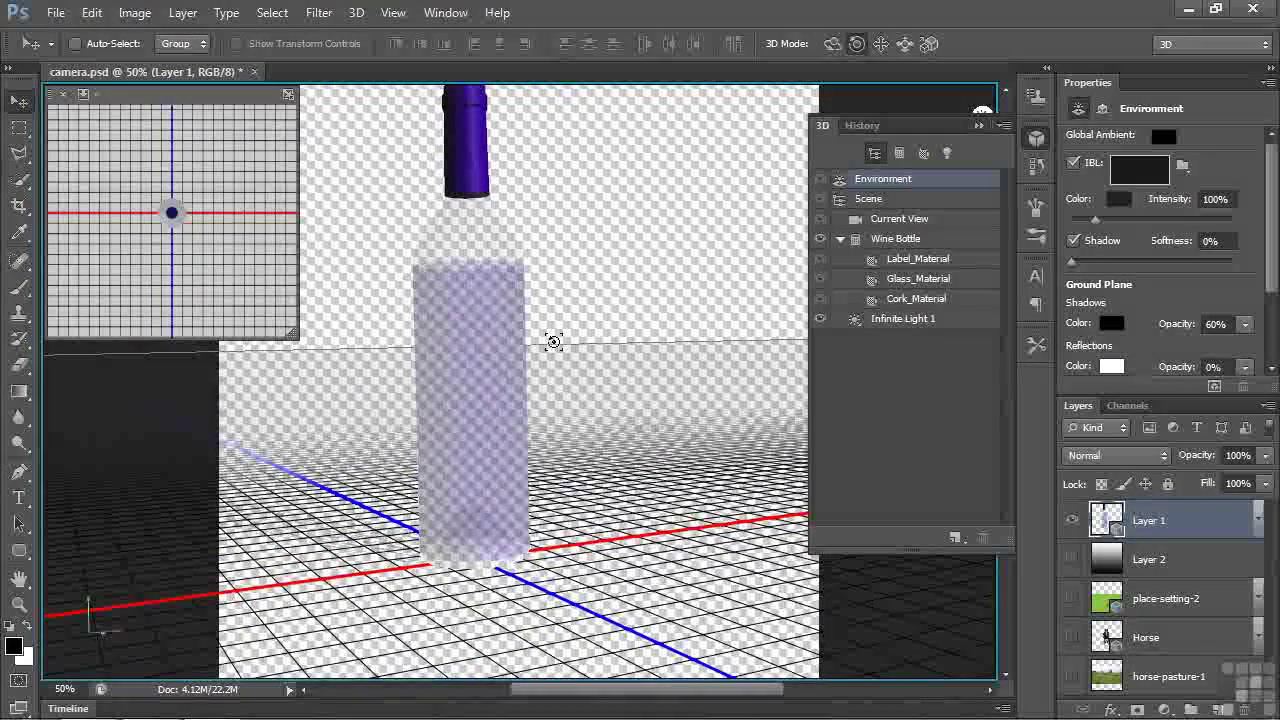
pyautogui.moveTo(555, 340); pyautogui.dragTo(362, 493)
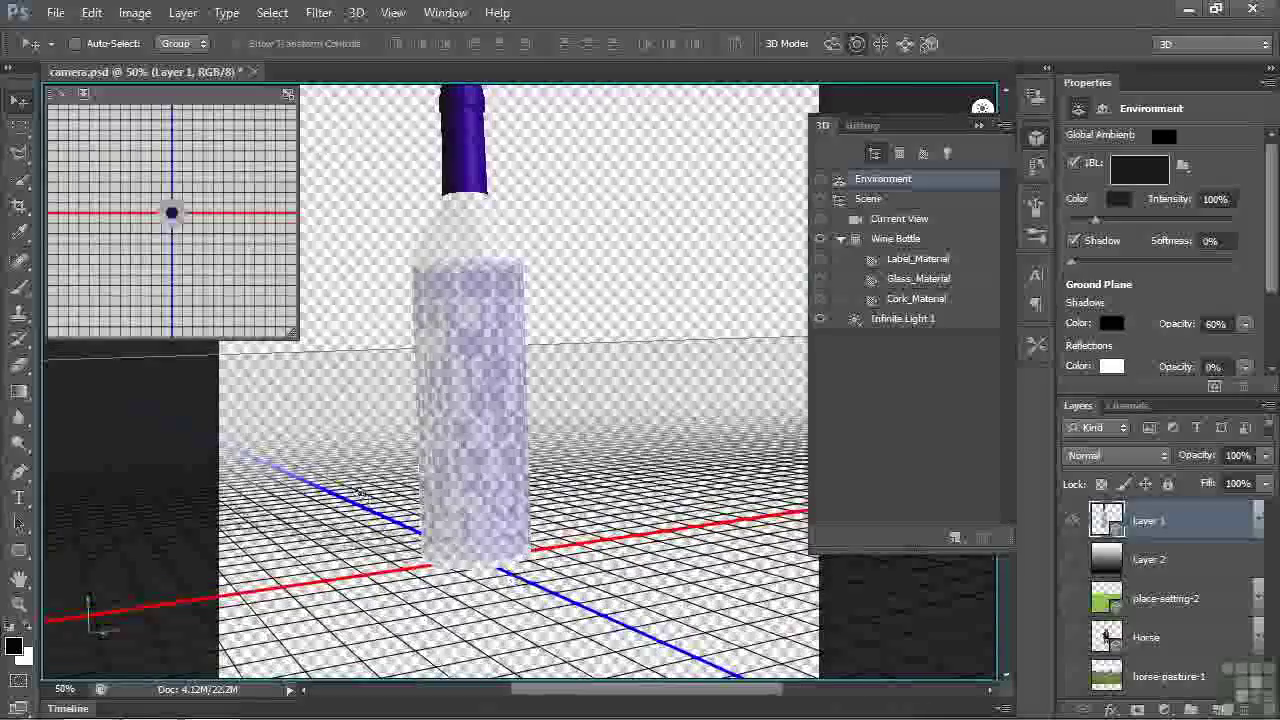
pyautogui.moveTo(490, 619); pyautogui.dragTo(545, 370)
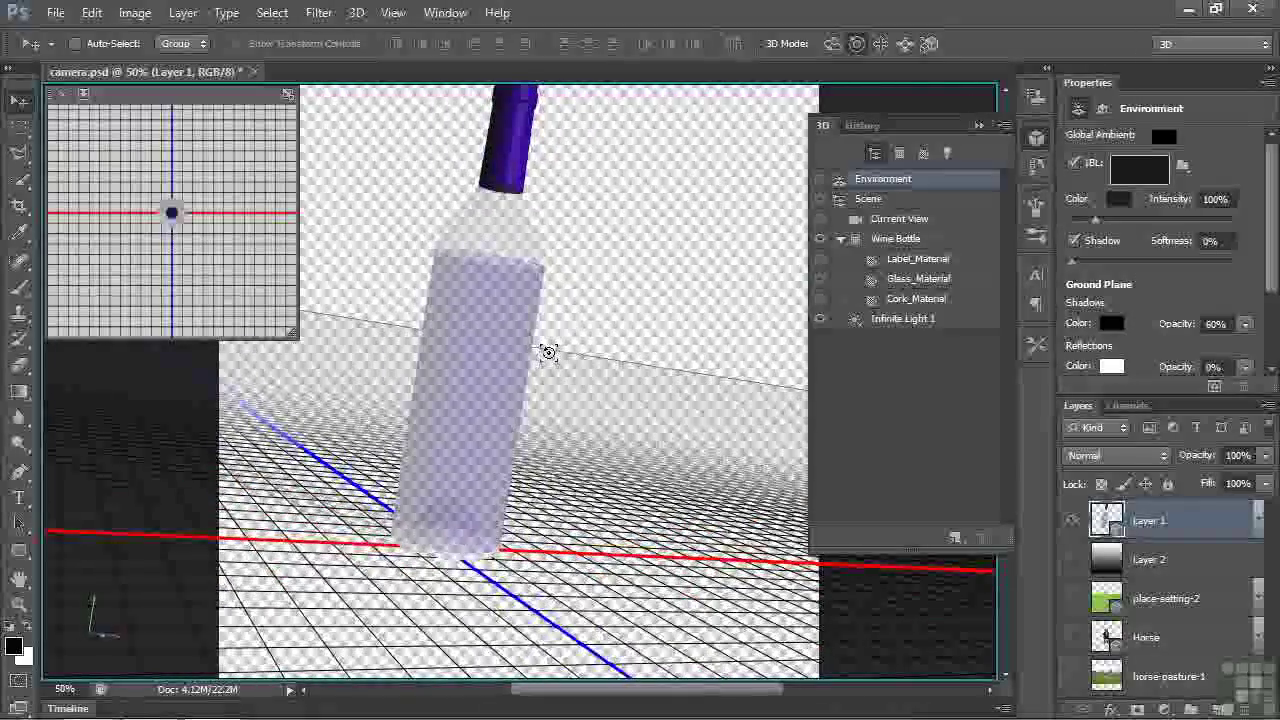
pyautogui.moveTo(478, 625); pyautogui.dragTo(490, 651)
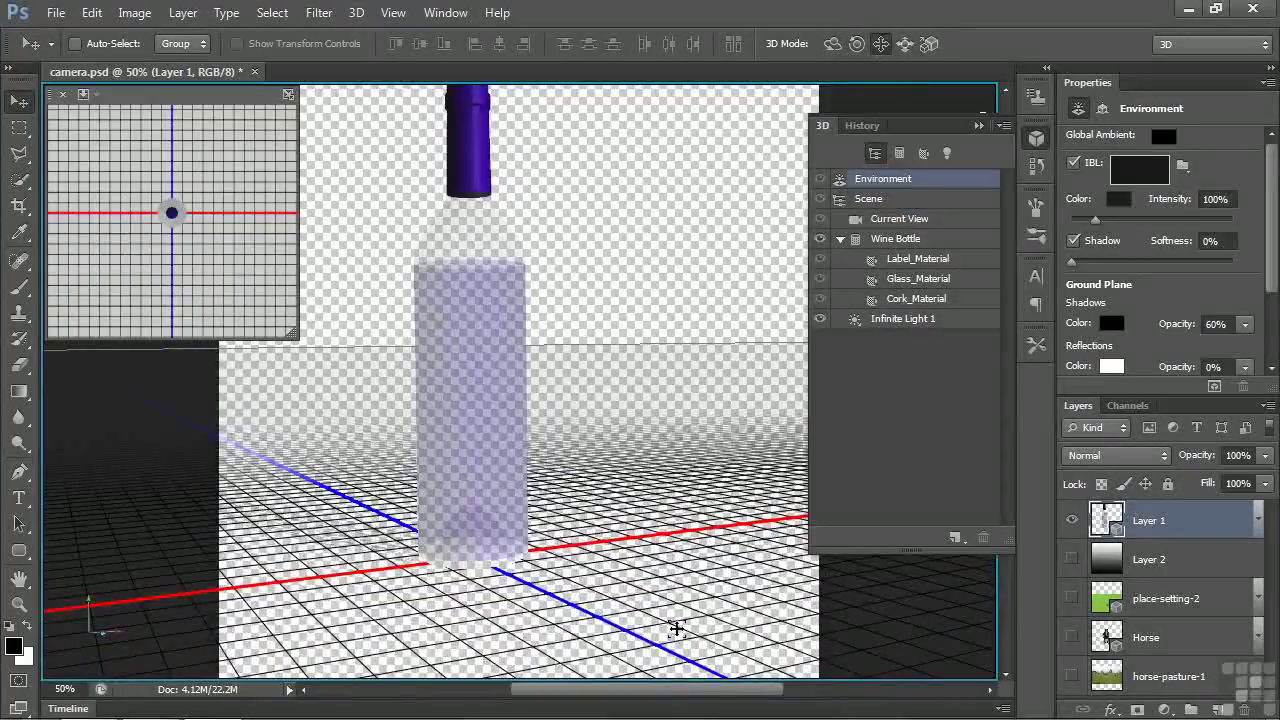
pyautogui.moveTo(677, 628); pyautogui.dragTo(727, 133)
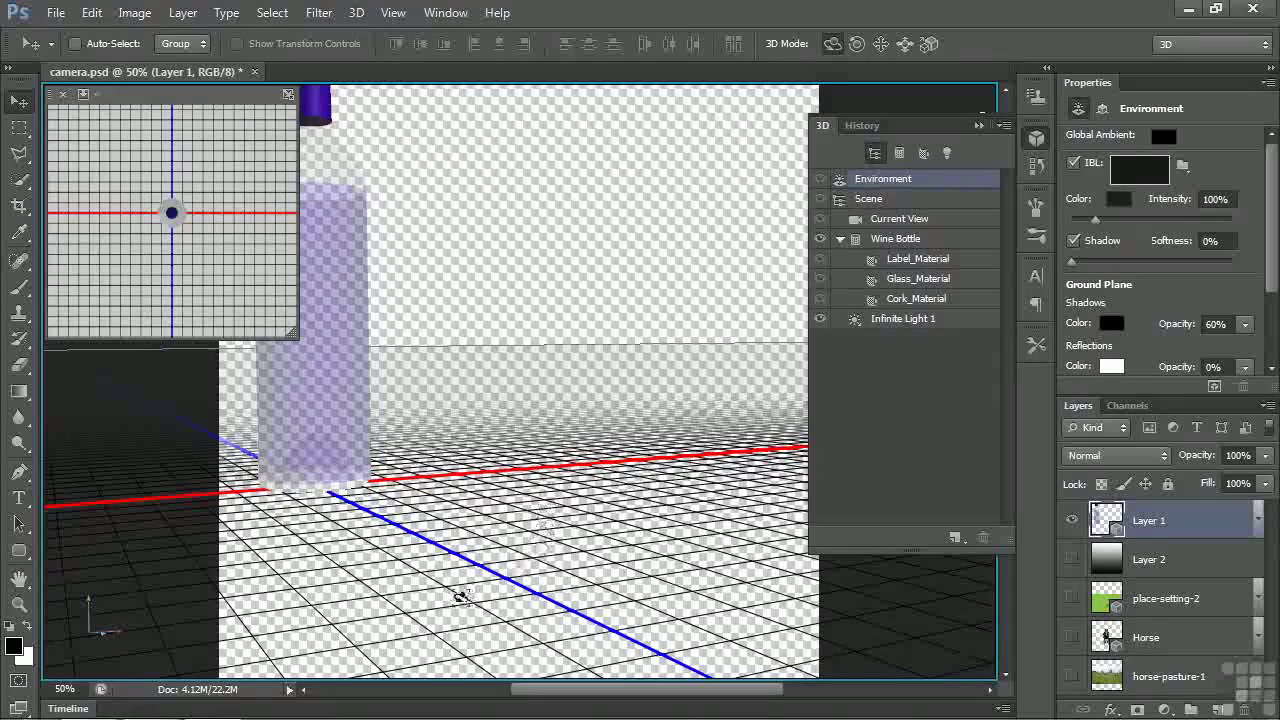
# Orbit the camera lower and closer so the bottle stands upright near canvas centre.
pyautogui.moveTo(463, 601); pyautogui.dragTo(516, 606)
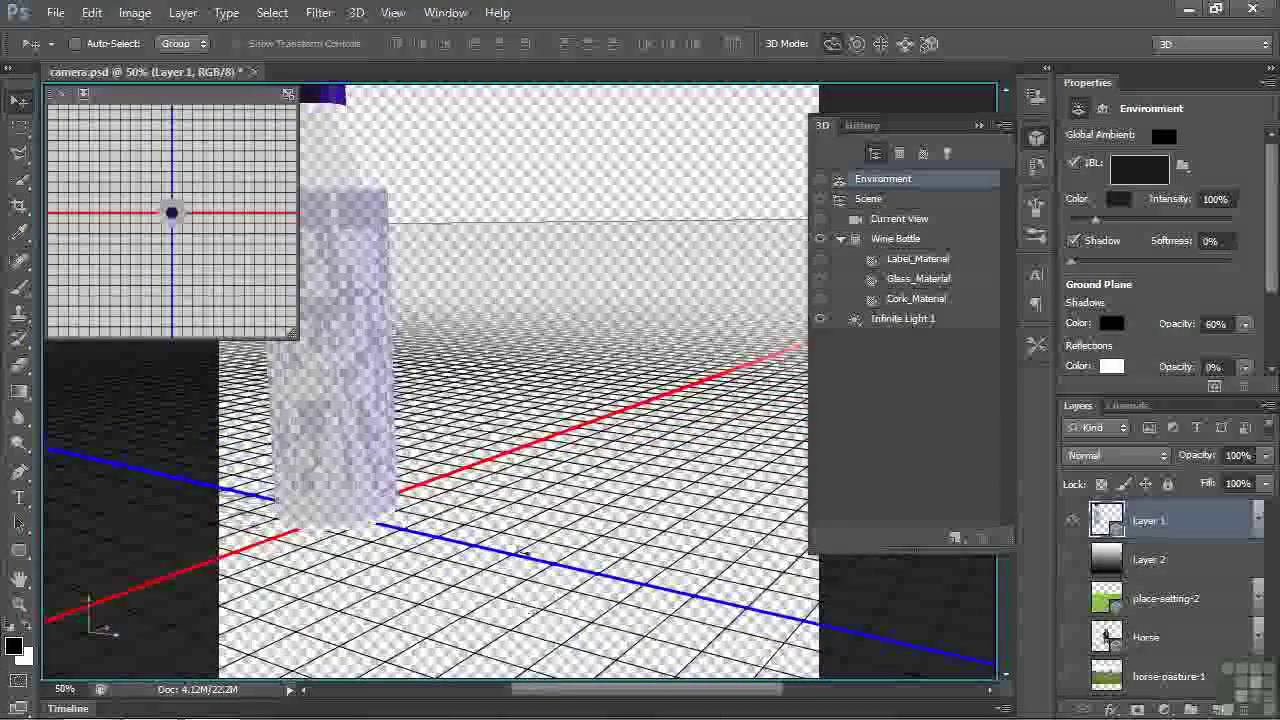
pyautogui.moveTo(499, 456); pyautogui.dragTo(479, 429)
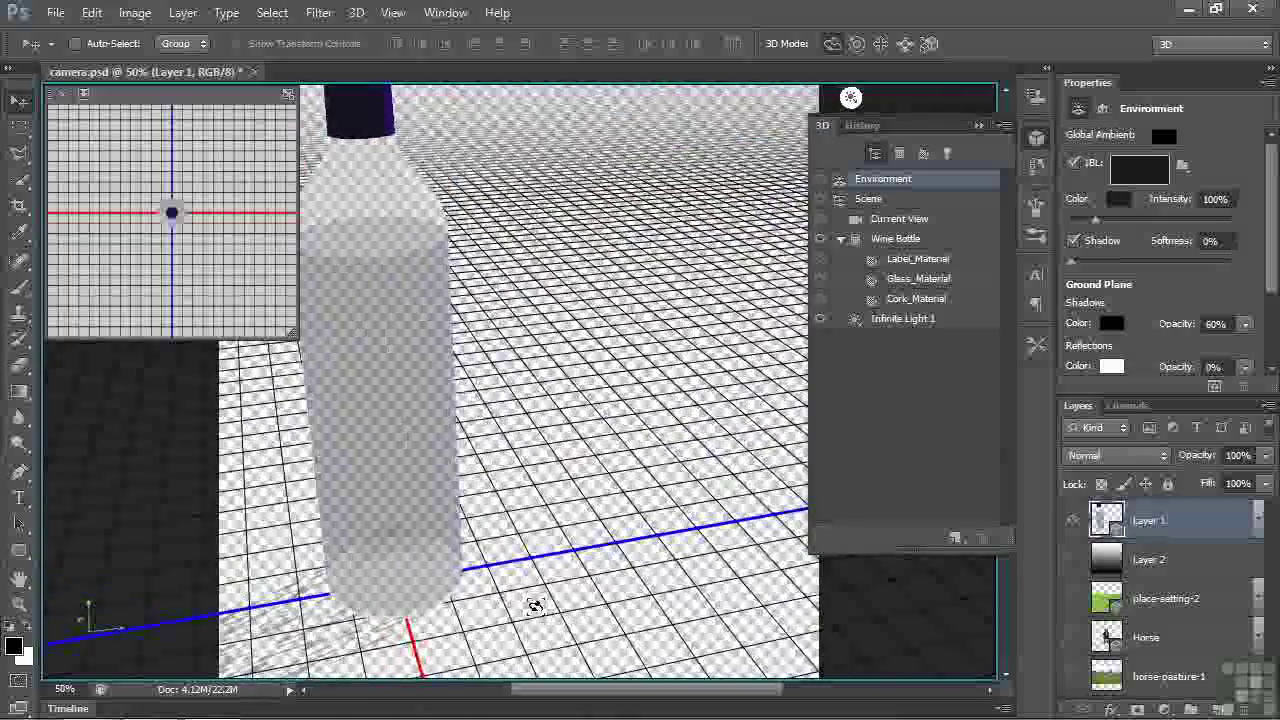
pyautogui.moveTo(535, 607); pyautogui.dragTo(478, 560)
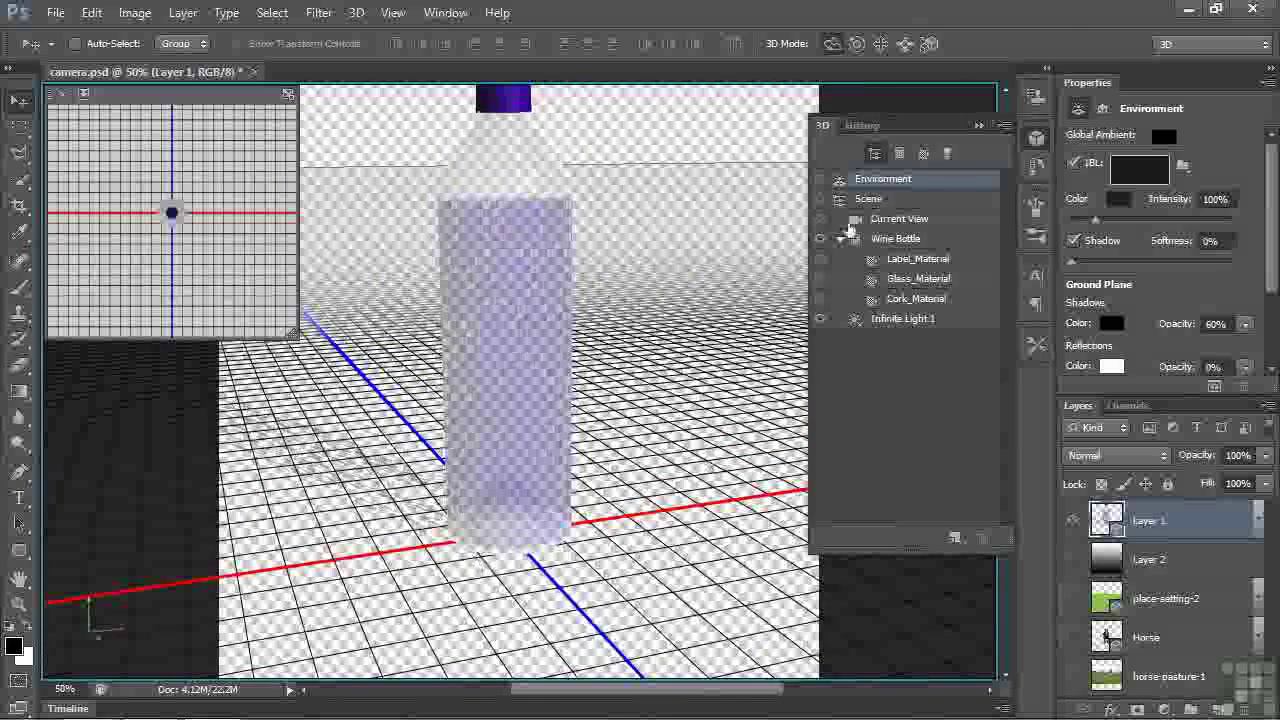
pyautogui.click(857, 44)
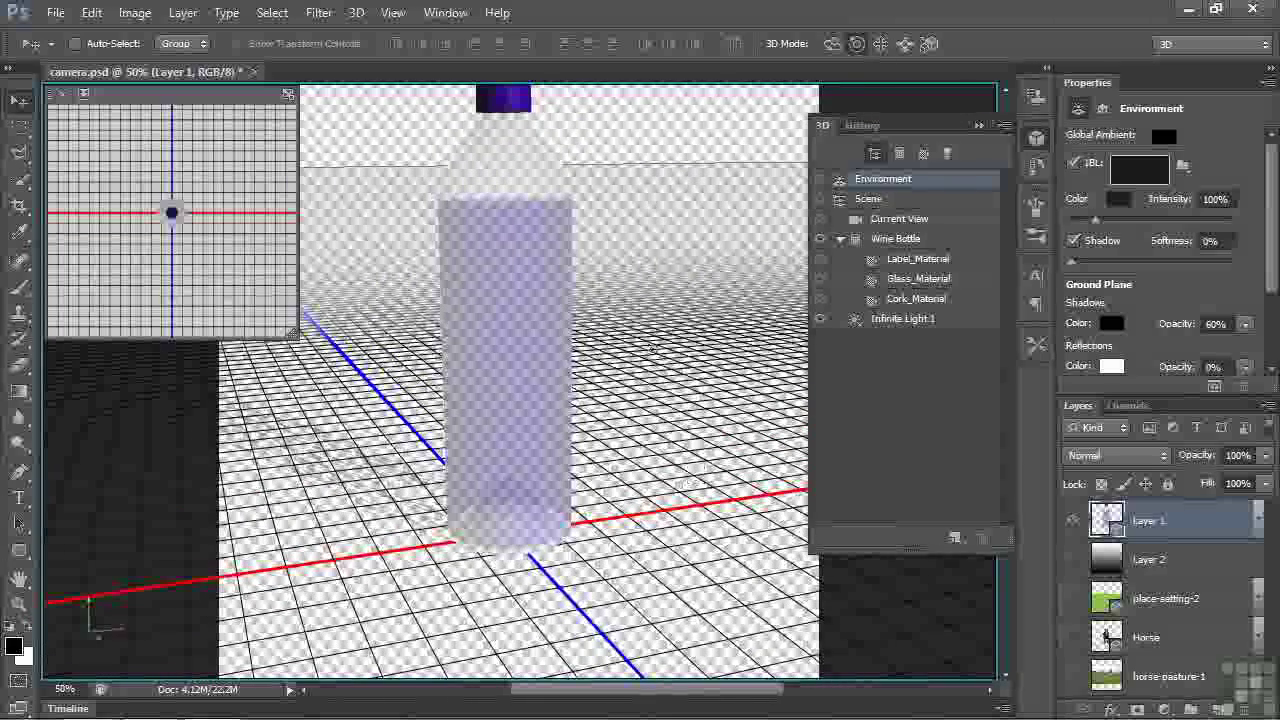
# Roll the bottle scene through steep tilts, then list the Set 3D Camera Position history steps.
pyautogui.moveTo(575, 212); pyautogui.dragTo(625, 672)
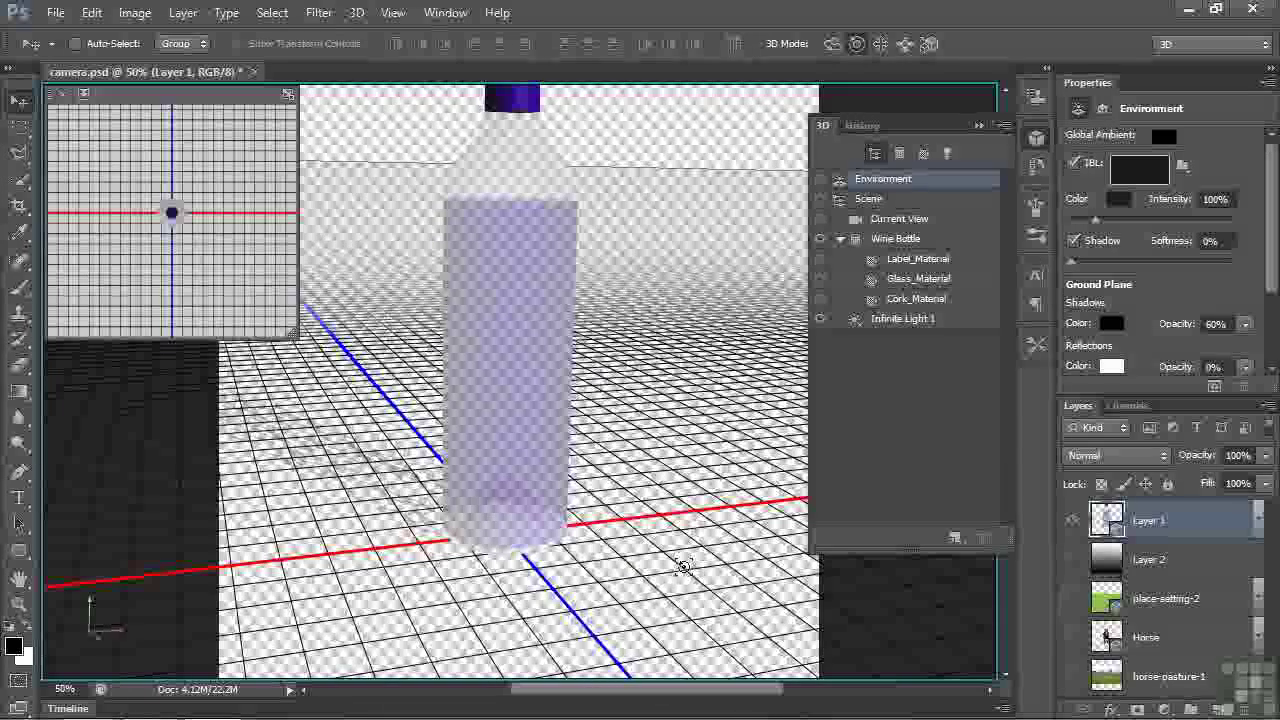
pyautogui.moveTo(442, 604); pyautogui.dragTo(683, 217)
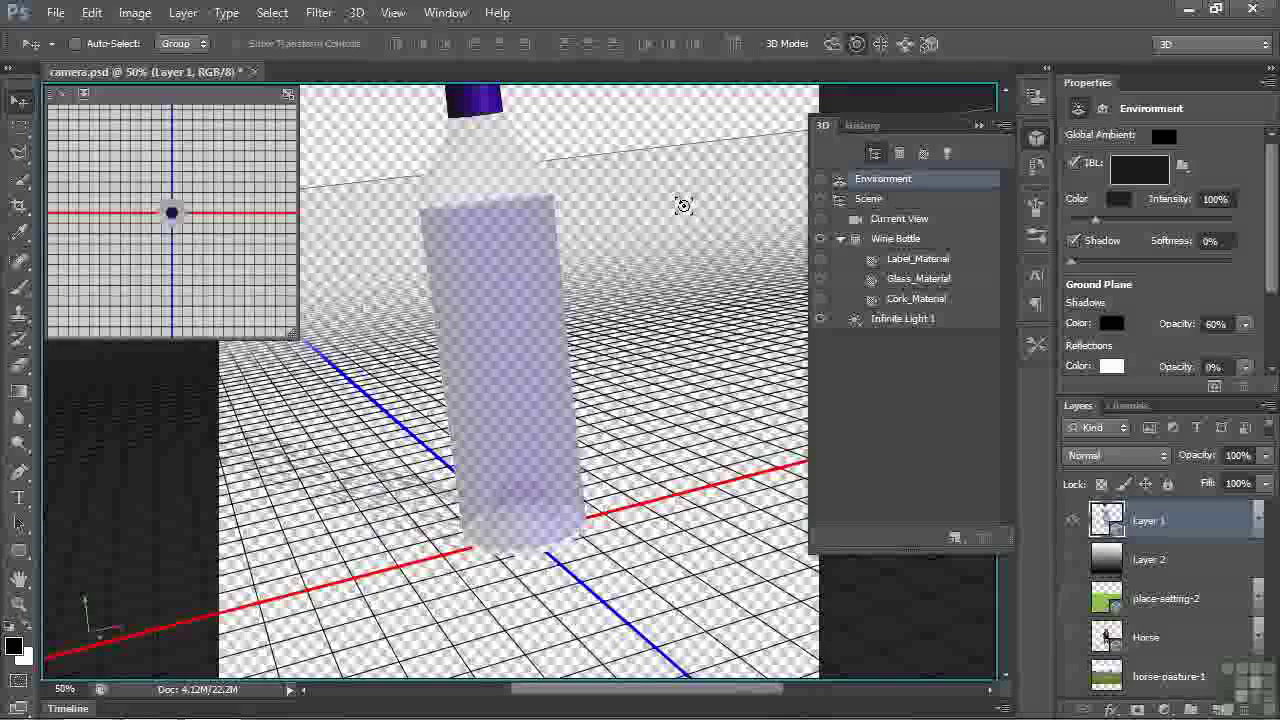
pyautogui.moveTo(683, 205); pyautogui.dragTo(494, 619)
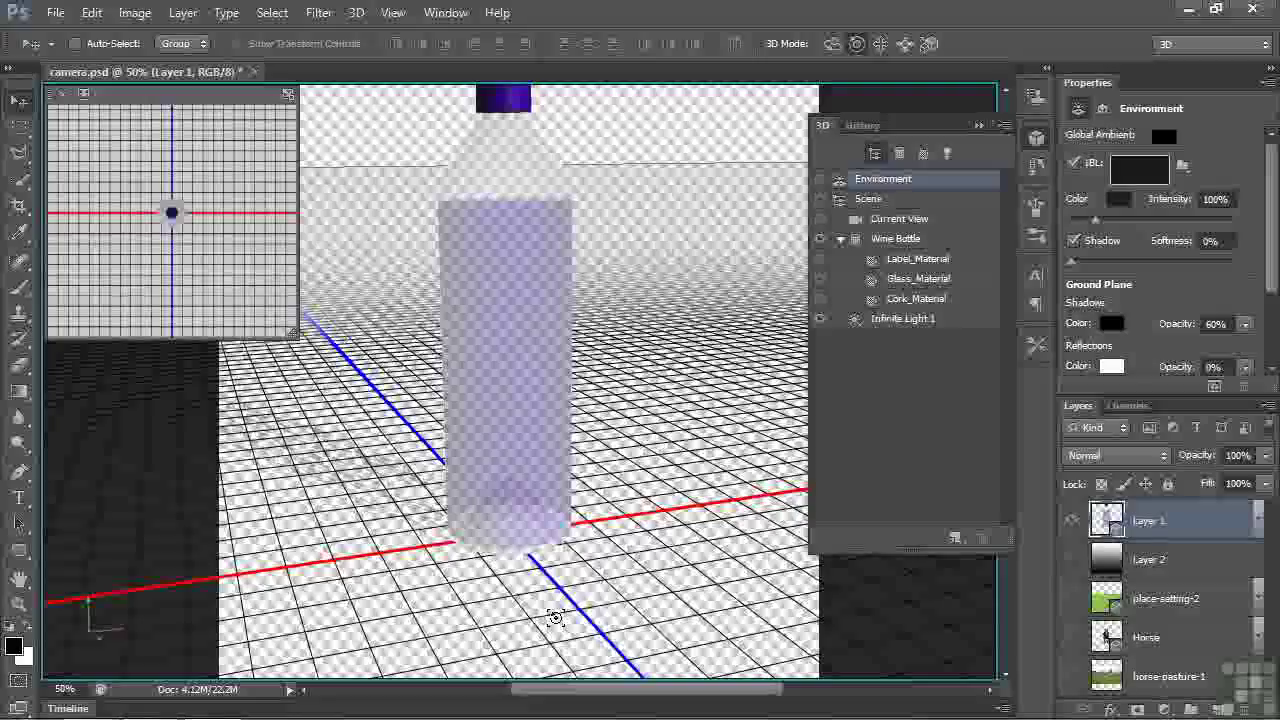
pyautogui.click(862, 125)
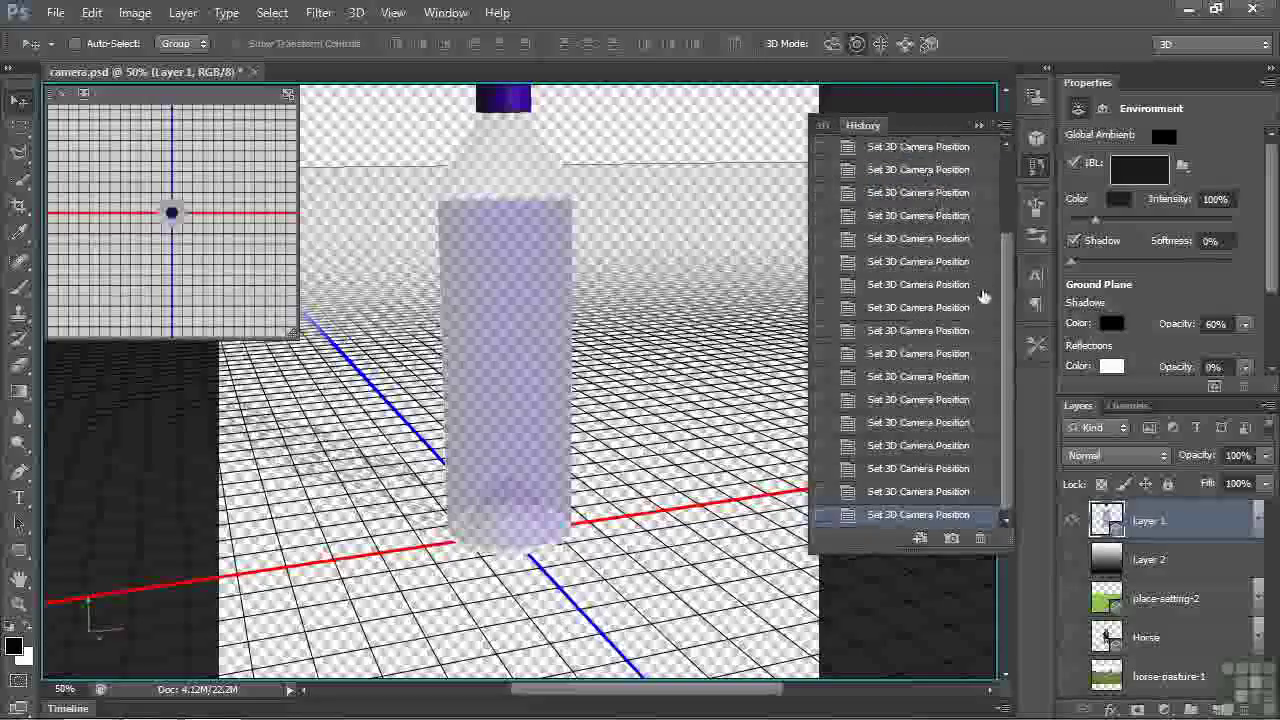
# Revert the document to its original bottle view from the History panel.
pyautogui.scroll(10, 990, 340)
pyautogui.click(897, 153)
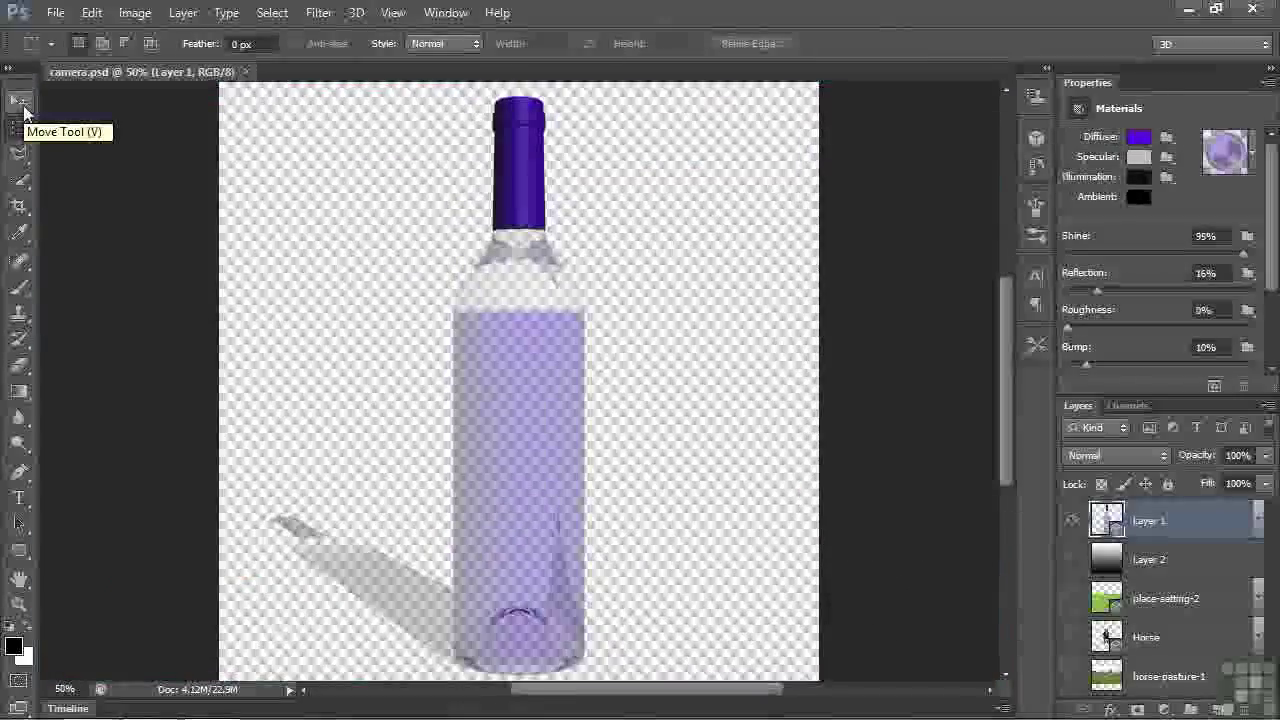
pyautogui.click(19, 100)
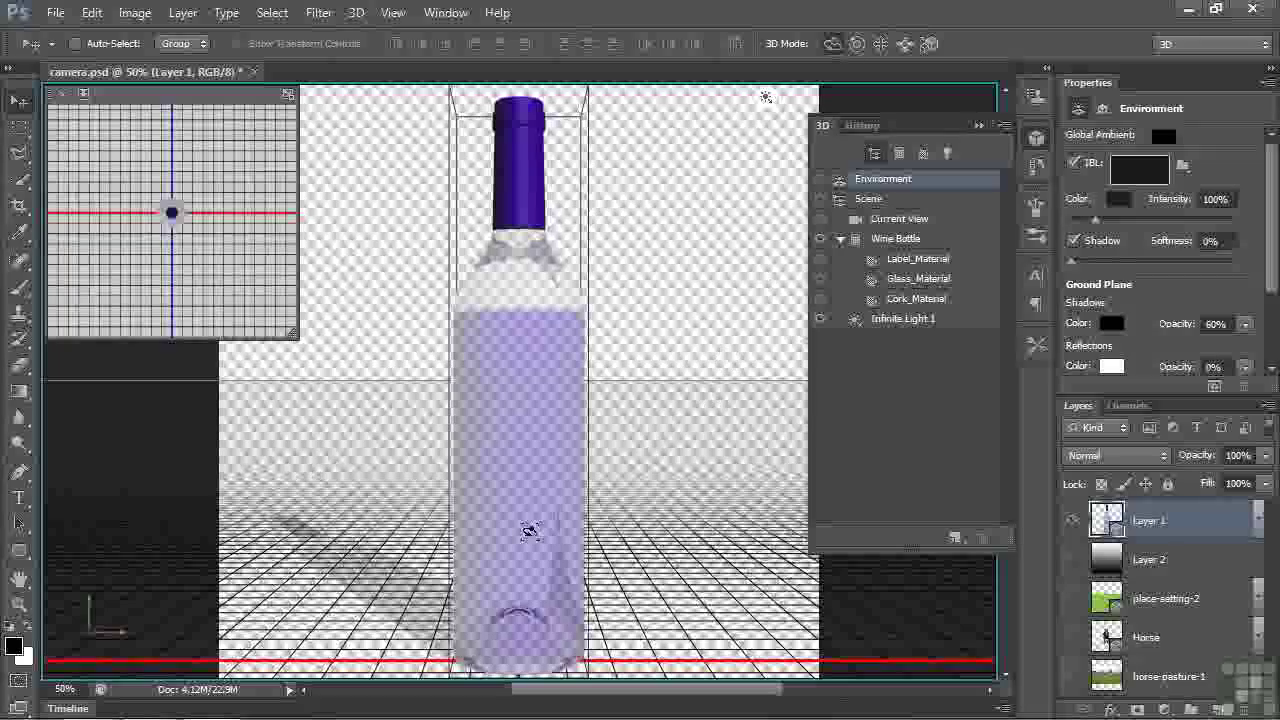
# Orbit to a higher angle, slide the bottle and grid left, and rotate the scene.
pyautogui.moveTo(694, 540); pyautogui.dragTo(834, 588)
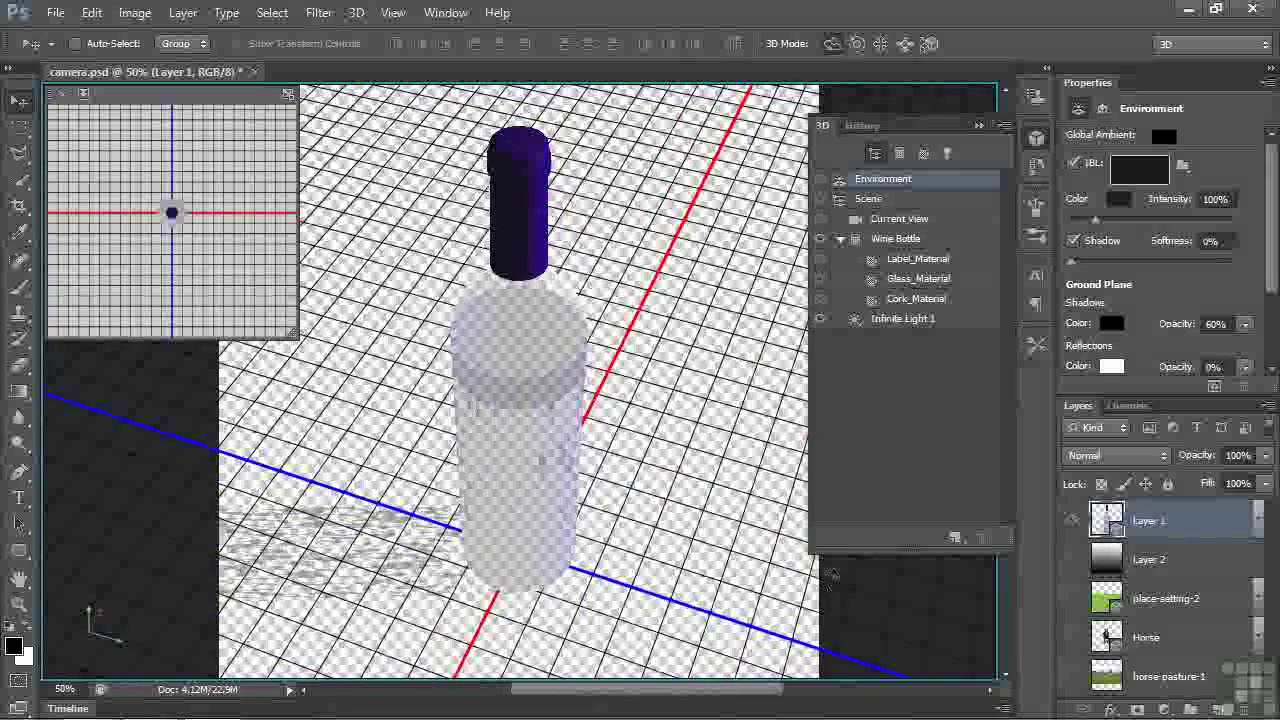
pyautogui.click(904, 43)
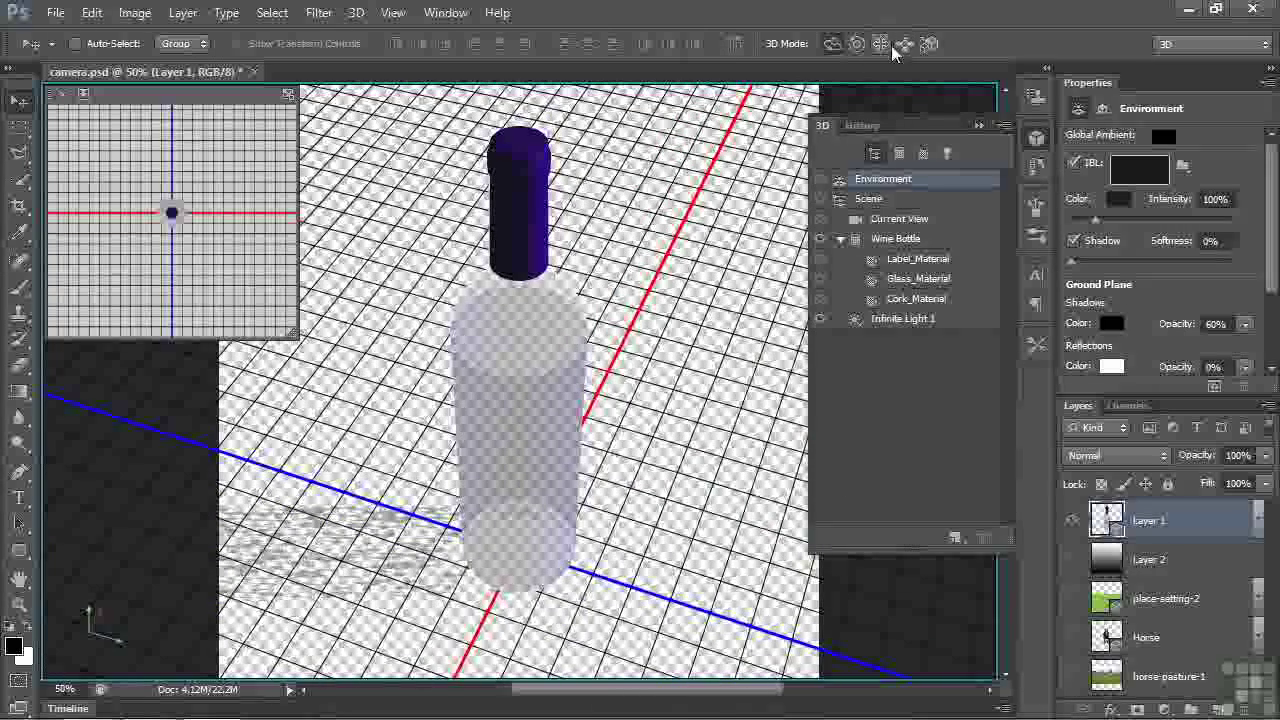
pyautogui.moveTo(694, 437); pyautogui.dragTo(537, 437)
pyautogui.moveTo(742, 377); pyautogui.dragTo(600, 340)
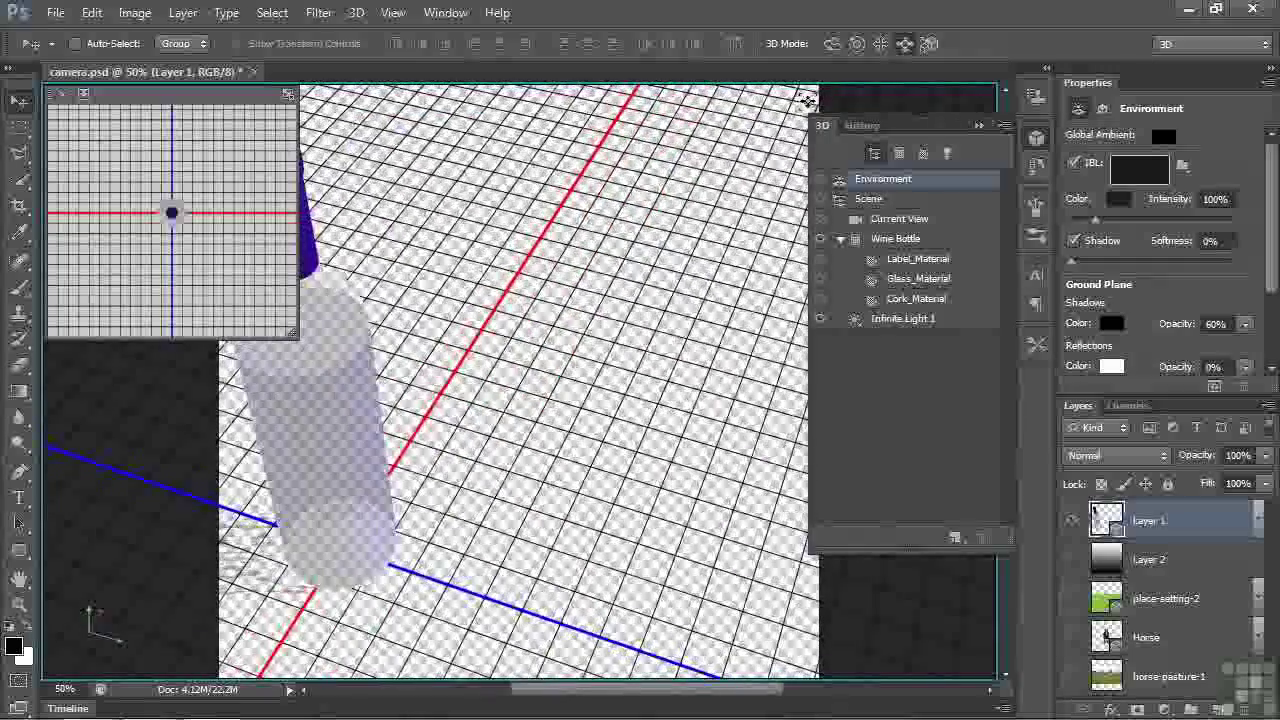
pyautogui.click(832, 43)
pyautogui.moveTo(718, 330); pyautogui.dragTo(614, 283)
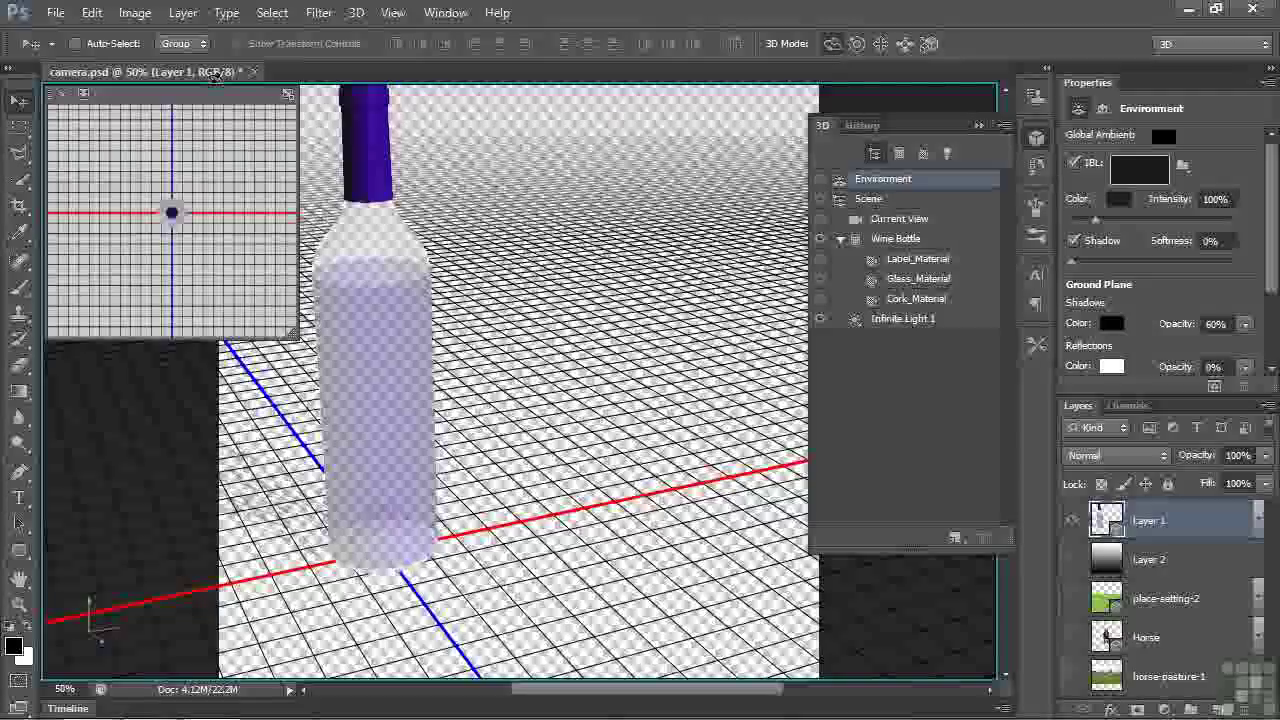
pyautogui.click(93, 13)
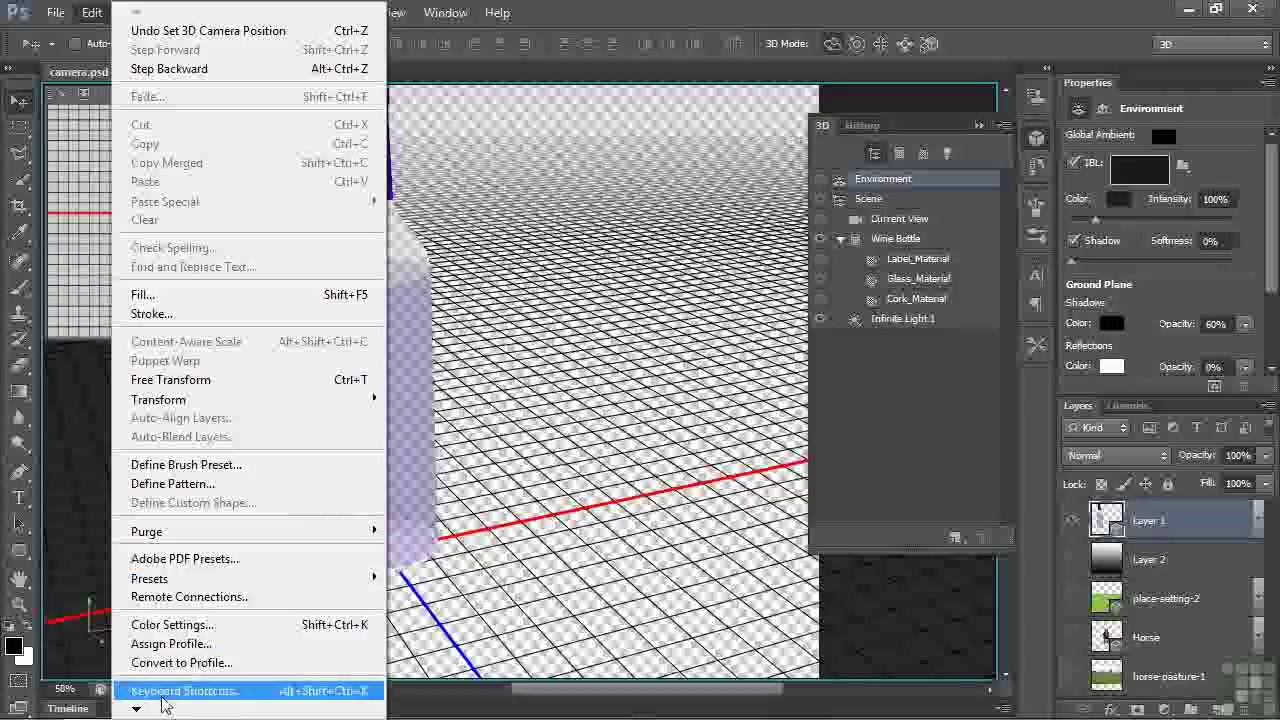
pyautogui.moveTo(160, 710)
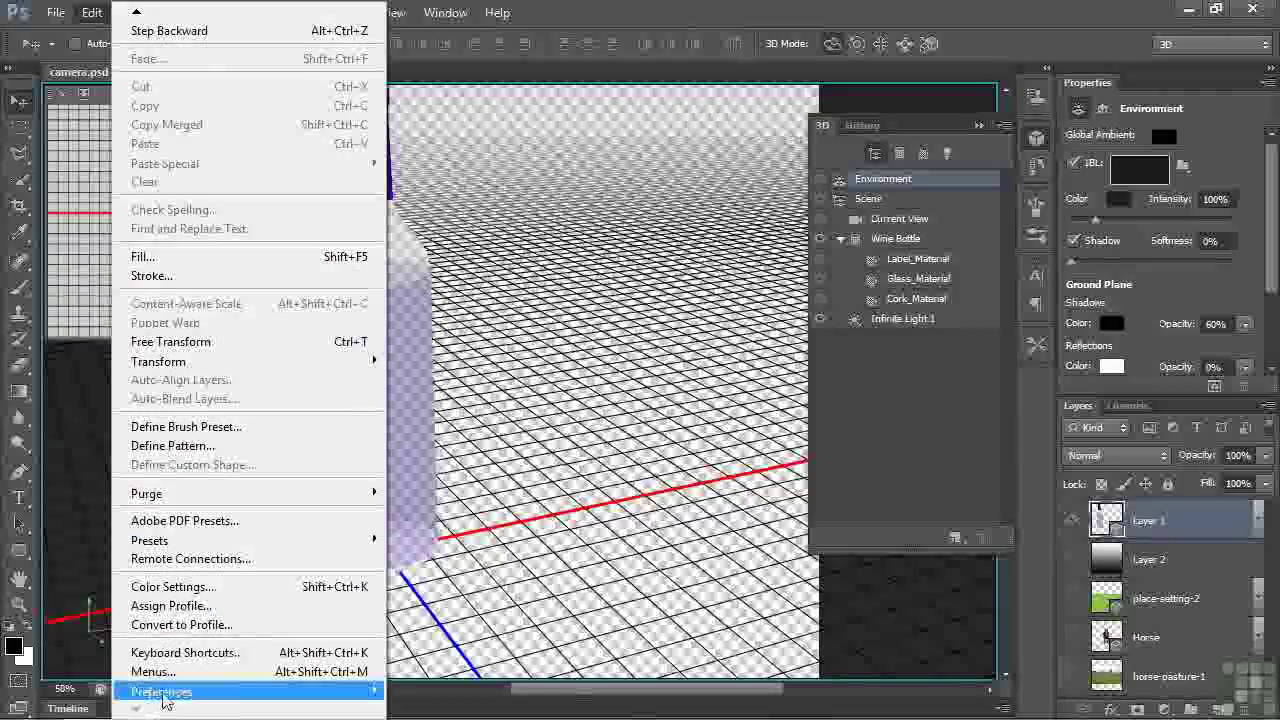
pyautogui.click(462, 463)
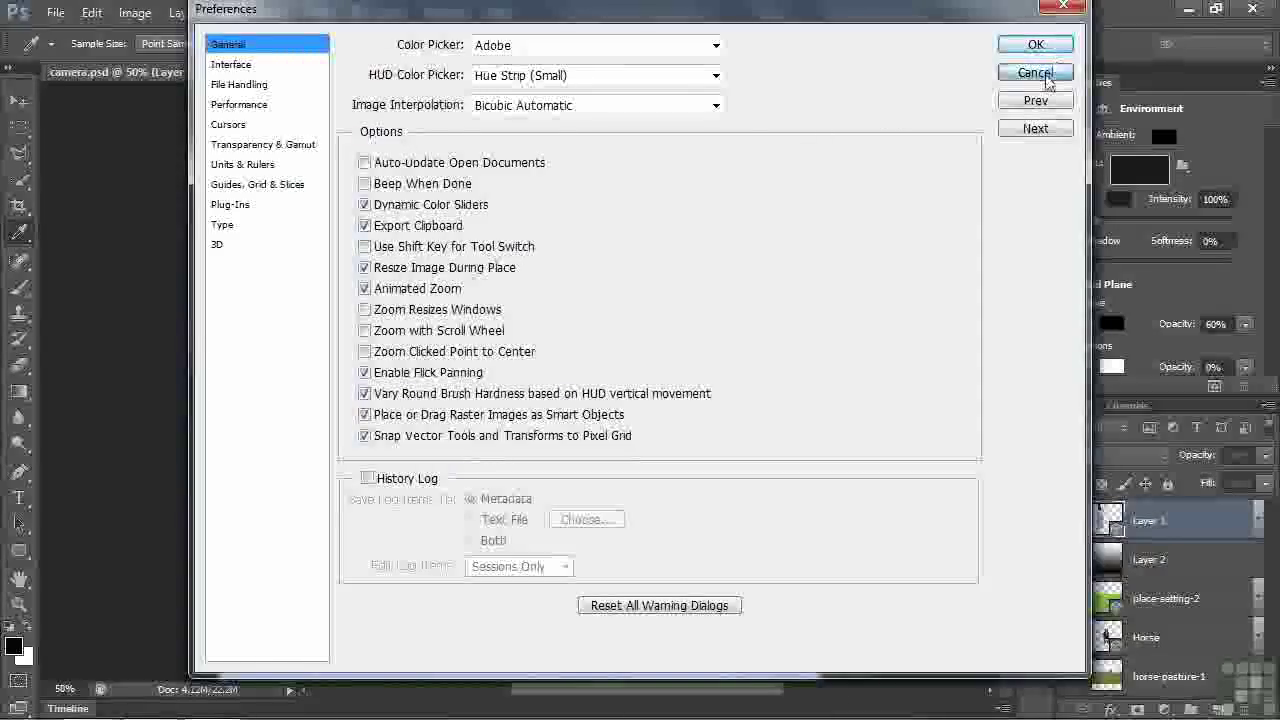
pyautogui.click(1036, 72)
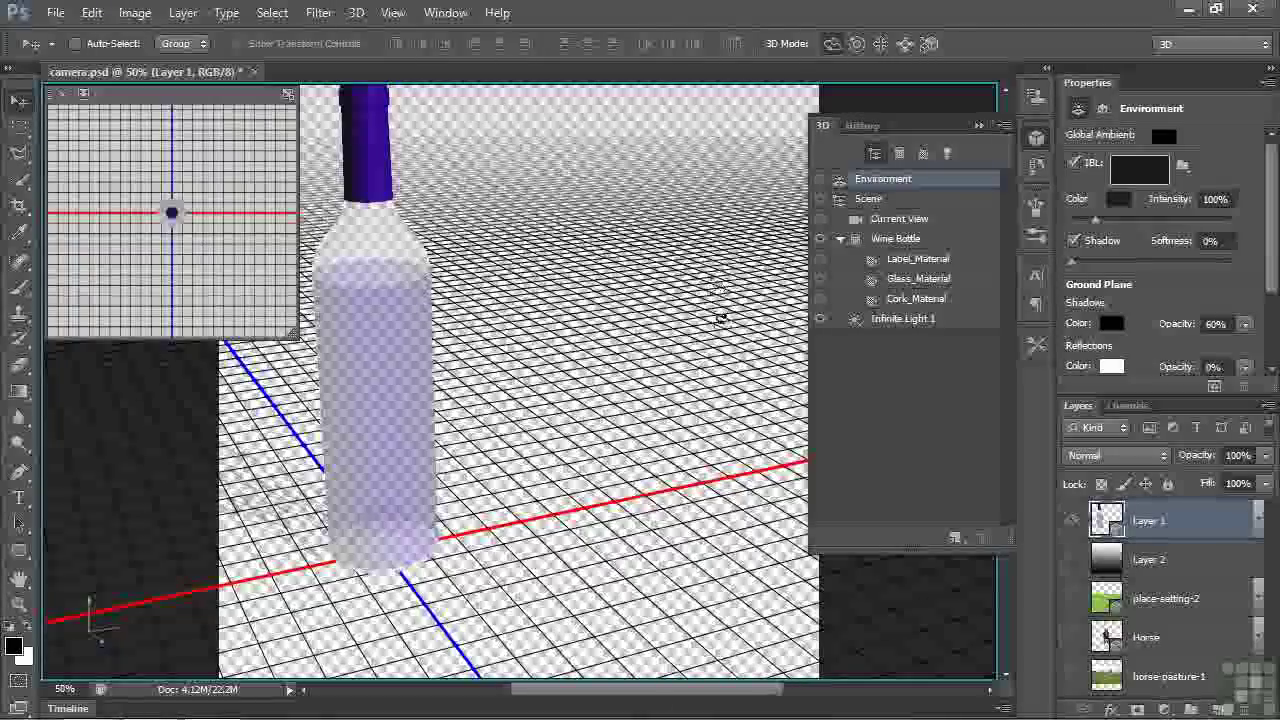
# Show the dark gradient Layer 2 backdrop, then orbit and shrink the bottle to a flatter frontal view.
pyautogui.click(1071, 559)
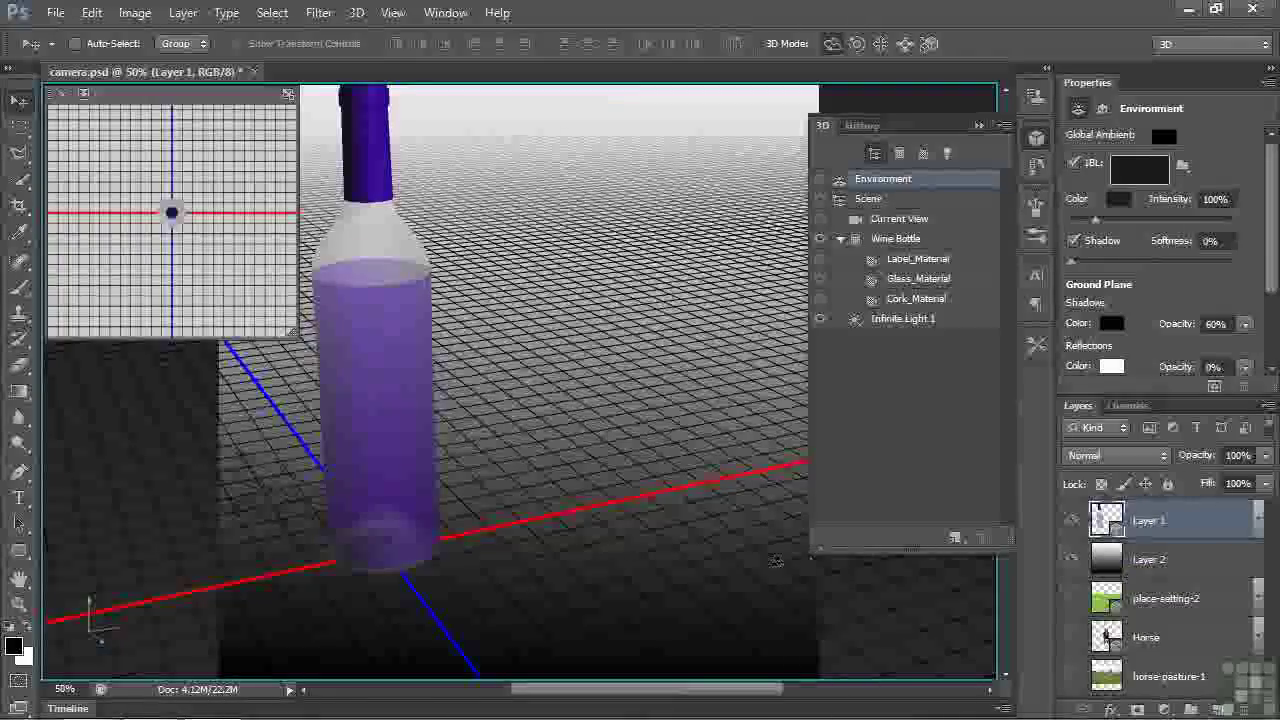
pyautogui.moveTo(775, 560)
pyautogui.mouseDown()
pyautogui.moveTo(740, 562)
pyautogui.moveTo(755, 554)
pyautogui.mouseUp()
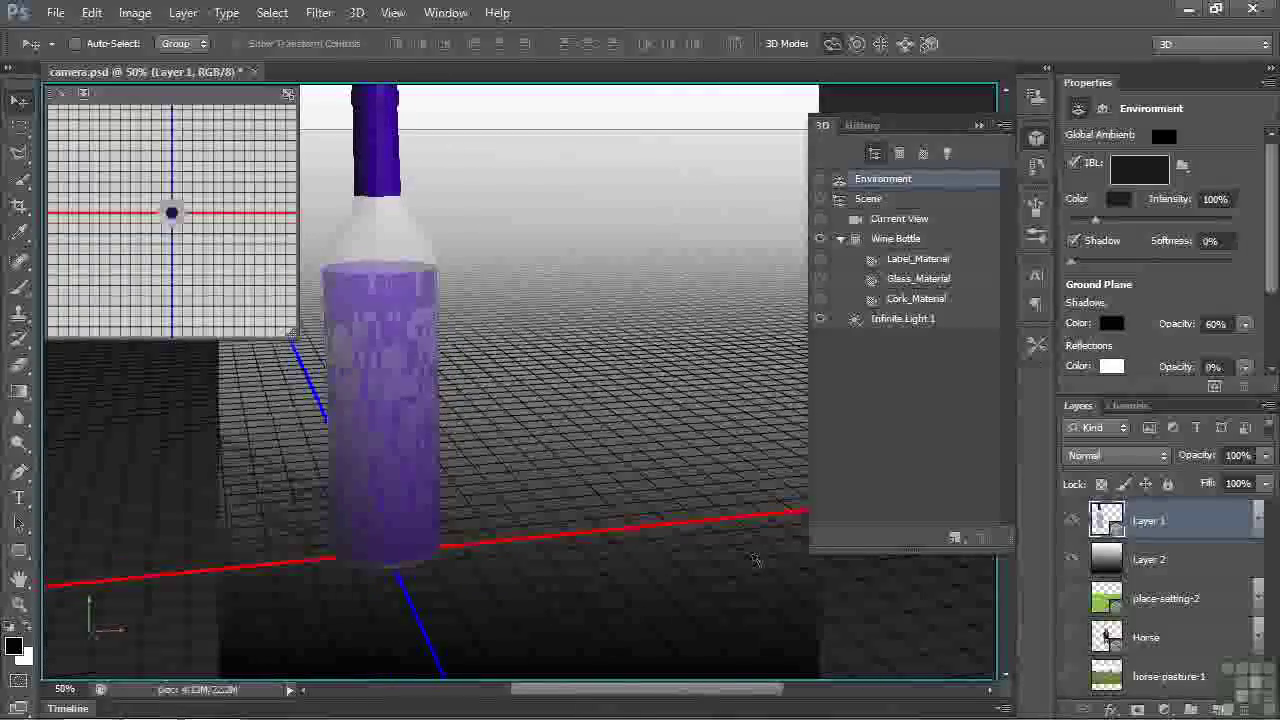
pyautogui.click(929, 44)
pyautogui.moveTo(616, 356); pyautogui.dragTo(633, 457)
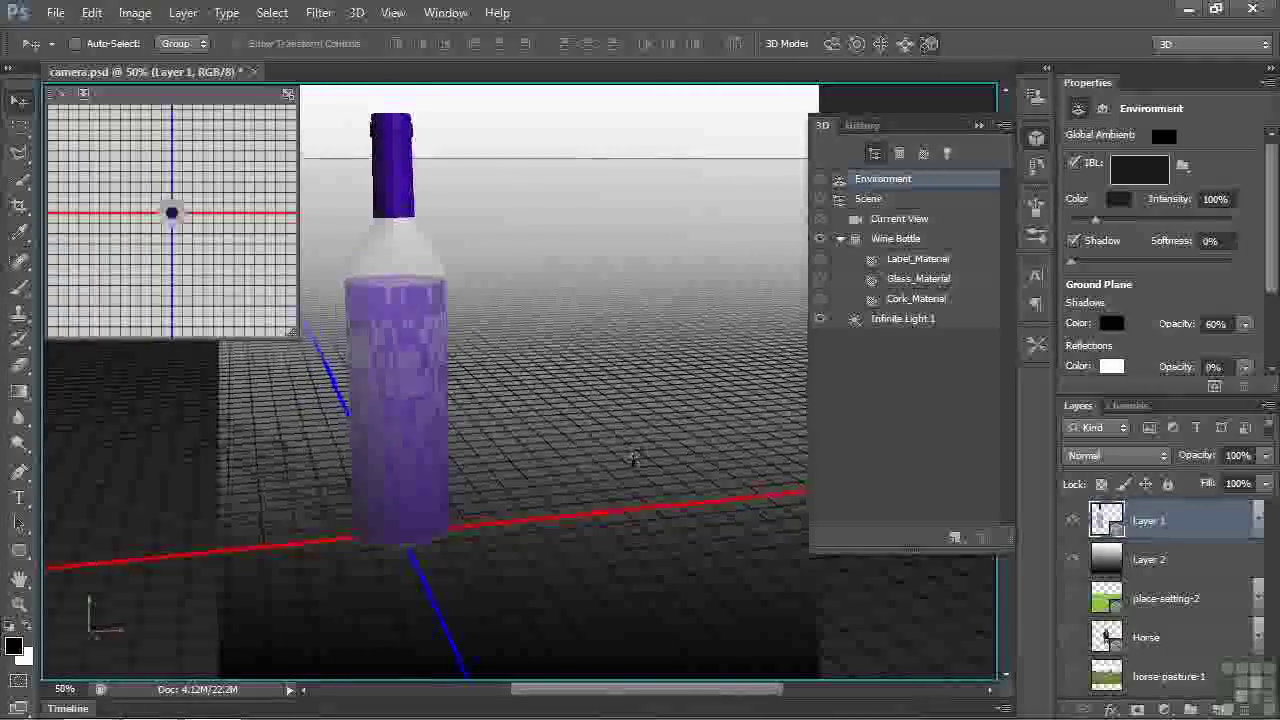
# Slide, pan and roll the camera to lower the bottle, ending on Custom View 1 settings.
pyautogui.click(904, 44)
pyautogui.moveTo(655, 590); pyautogui.dragTo(648, 528)
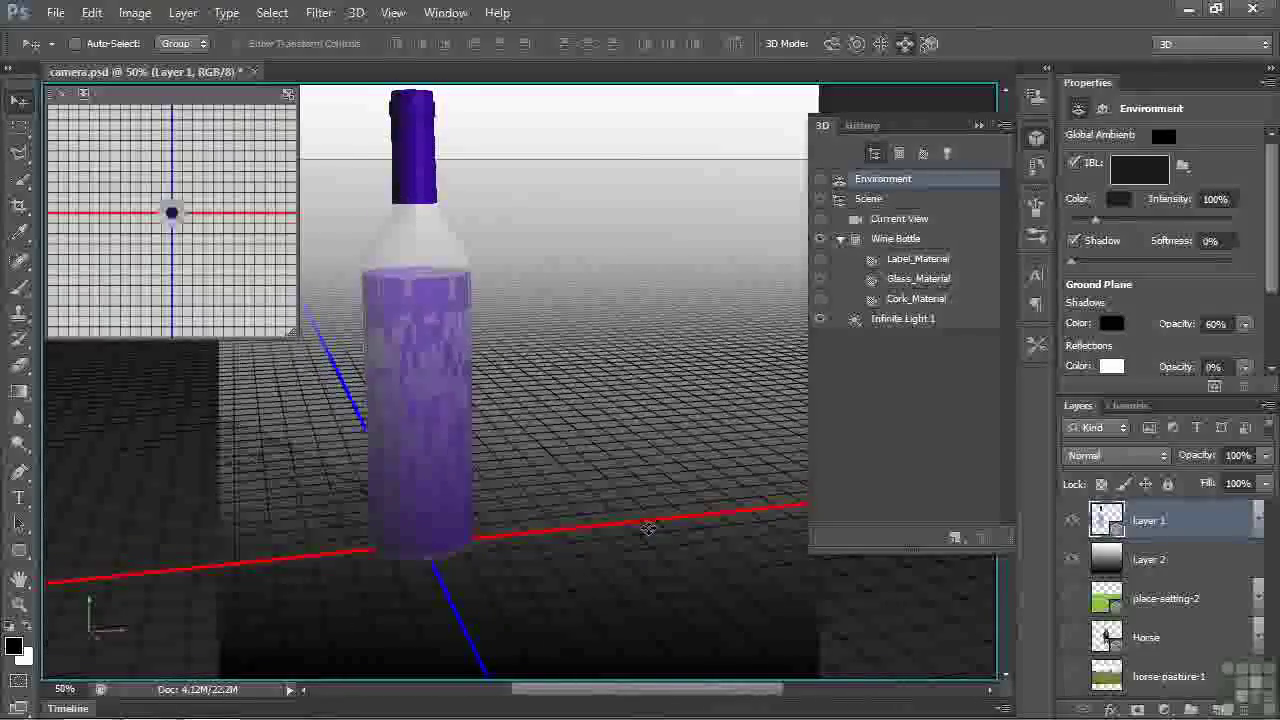
pyautogui.click(880, 44)
pyautogui.moveTo(743, 229); pyautogui.dragTo(740, 293)
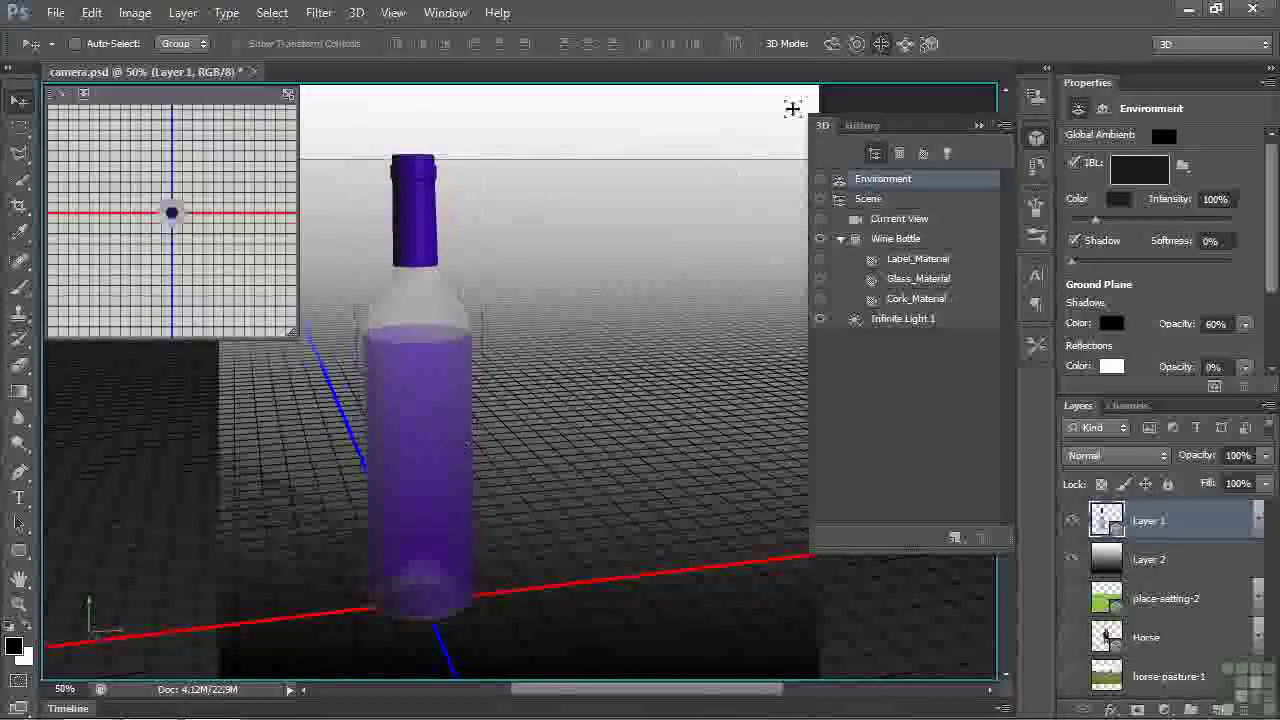
pyautogui.click(857, 43)
pyautogui.moveTo(692, 196); pyautogui.dragTo(692, 199)
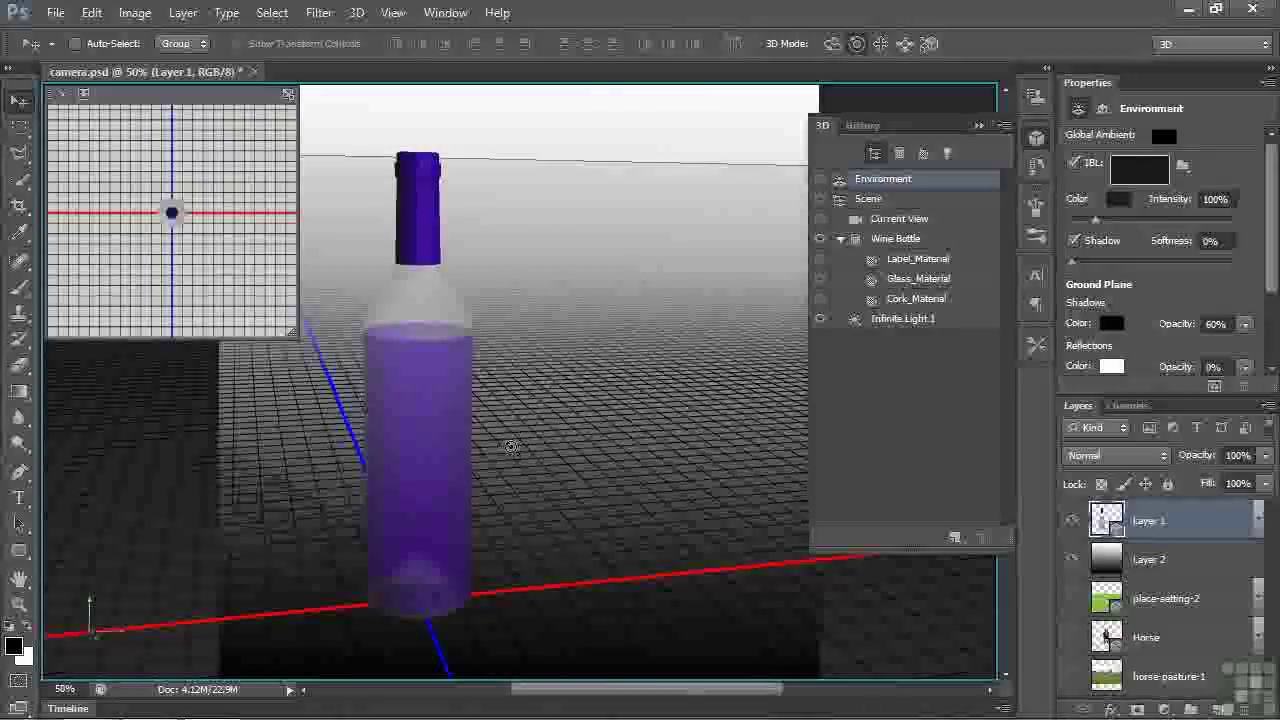
pyautogui.click(903, 220)
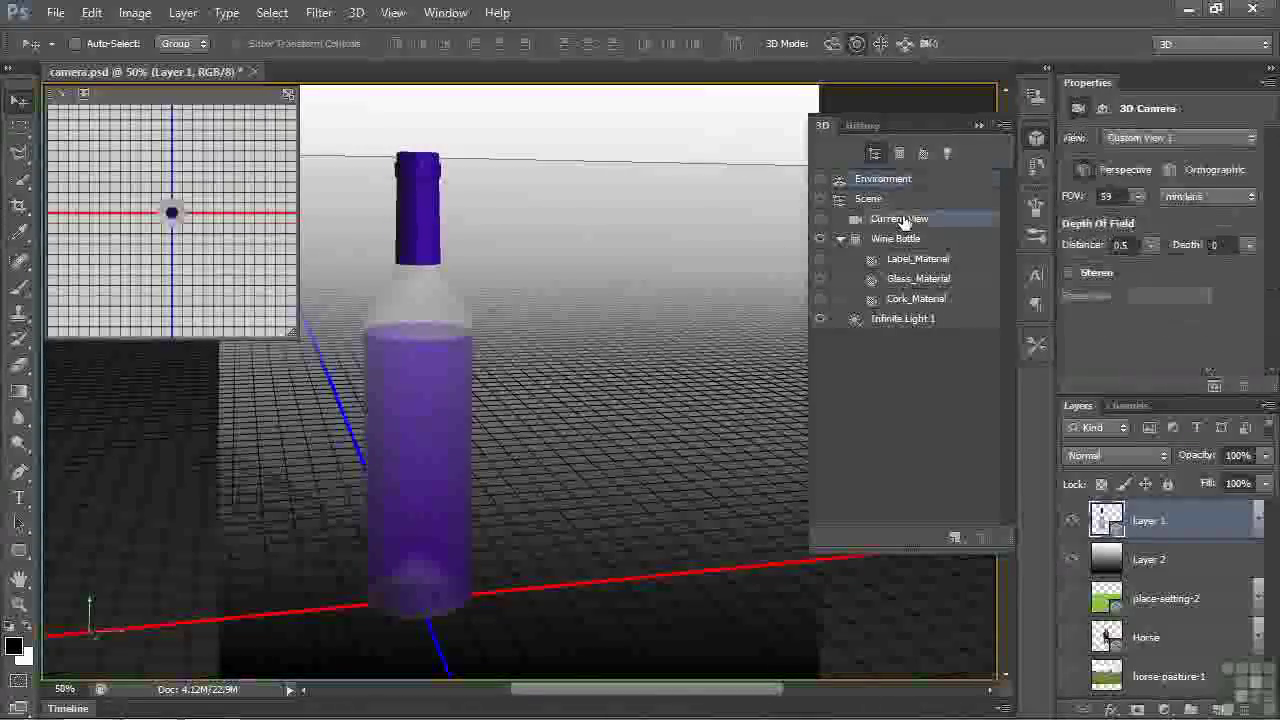
# Set the camera's Z rotation to 0.4° and replace Layer 2 with the place-setting-2 photo.
pyautogui.click(1101, 110)
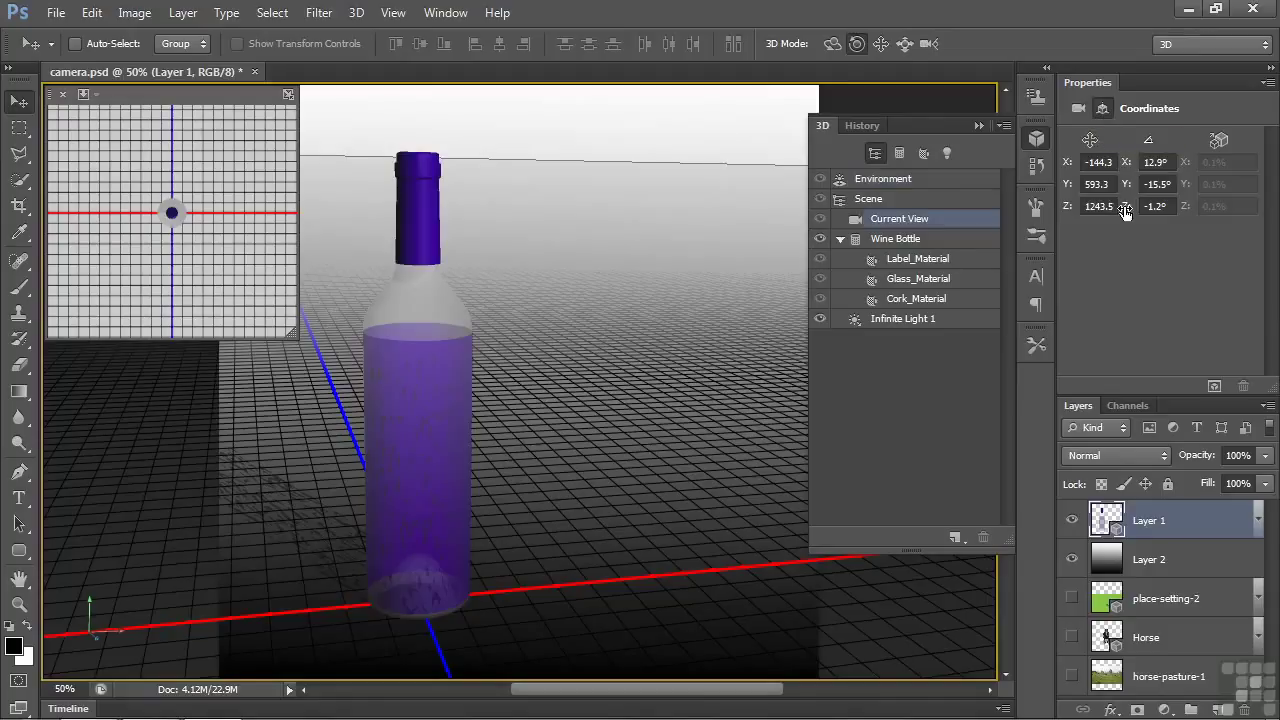
pyautogui.moveTo(1125, 210)
pyautogui.mouseDown()
pyautogui.moveTo(1141, 228)
pyautogui.moveTo(1124, 210)
pyautogui.moveTo(1142, 212)
pyautogui.mouseUp()
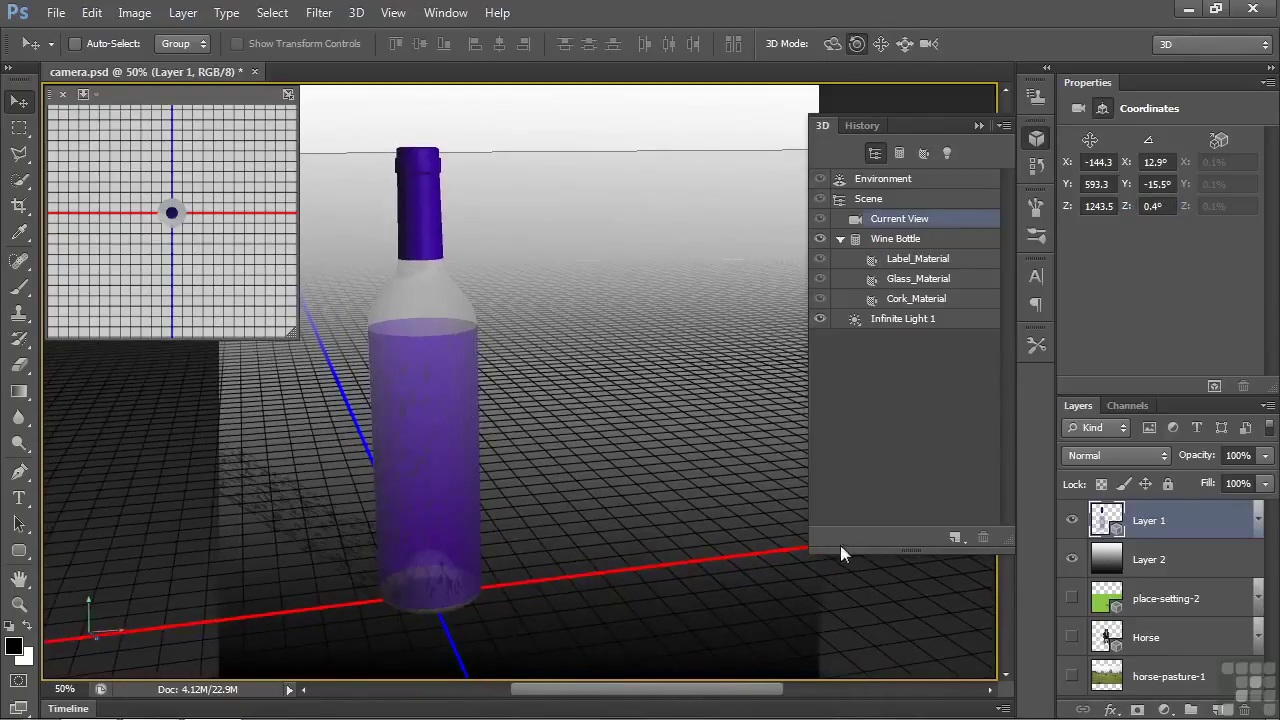
pyautogui.click(1072, 560)
pyautogui.click(1072, 598)
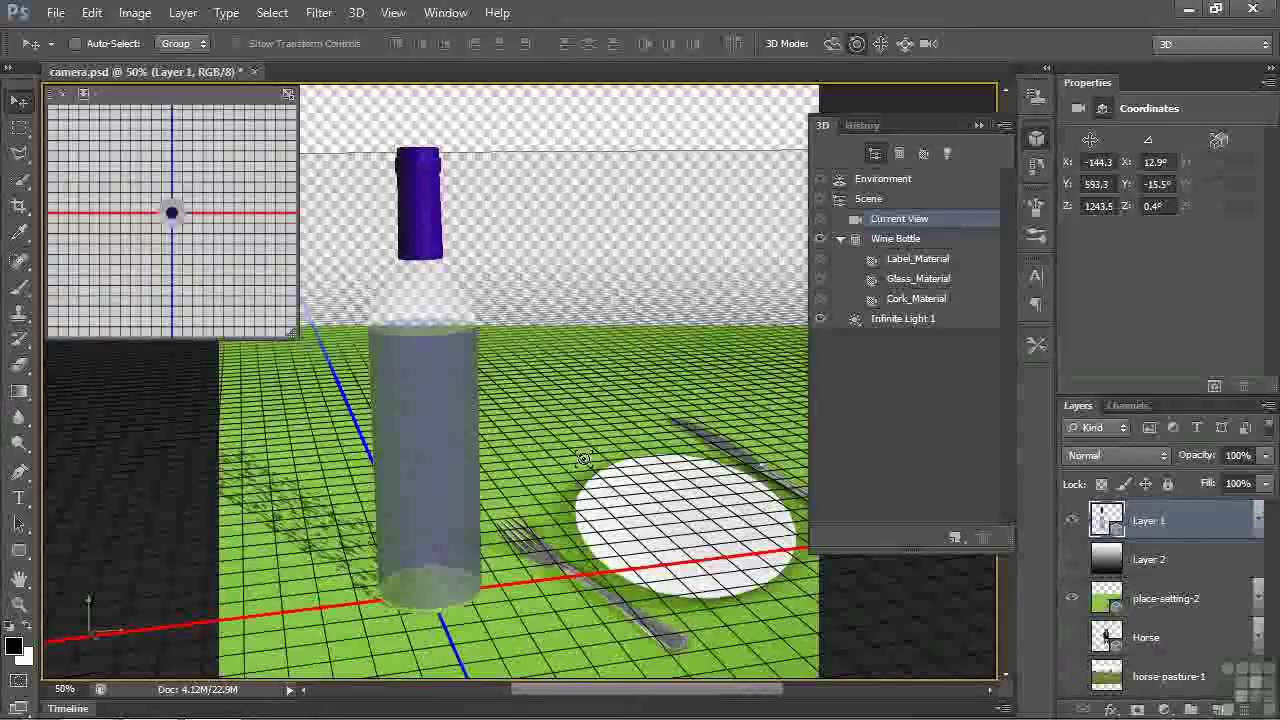
# Orbit the camera, slide it back, and zoom in on the bottle over the place-setting photo.
pyautogui.click(1193, 522)
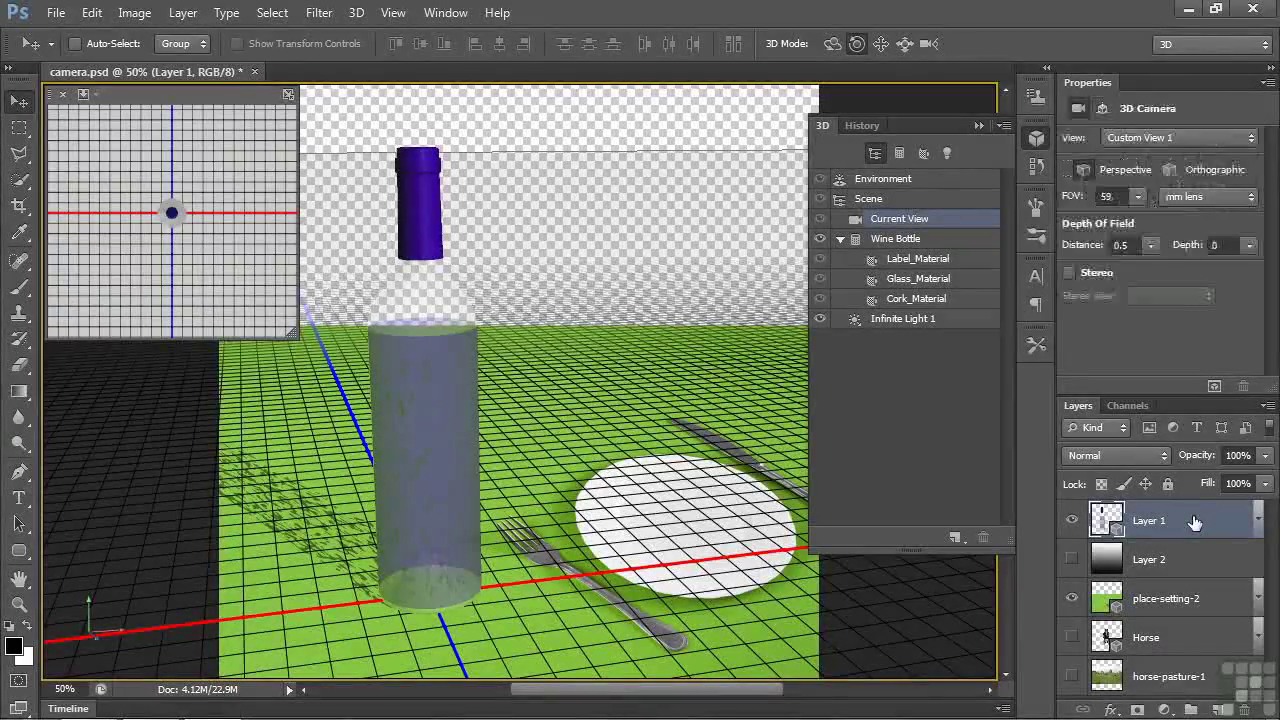
pyautogui.moveTo(517, 400)
pyautogui.mouseDown()
pyautogui.moveTo(540, 390)
pyautogui.moveTo(510, 405)
pyautogui.mouseUp()
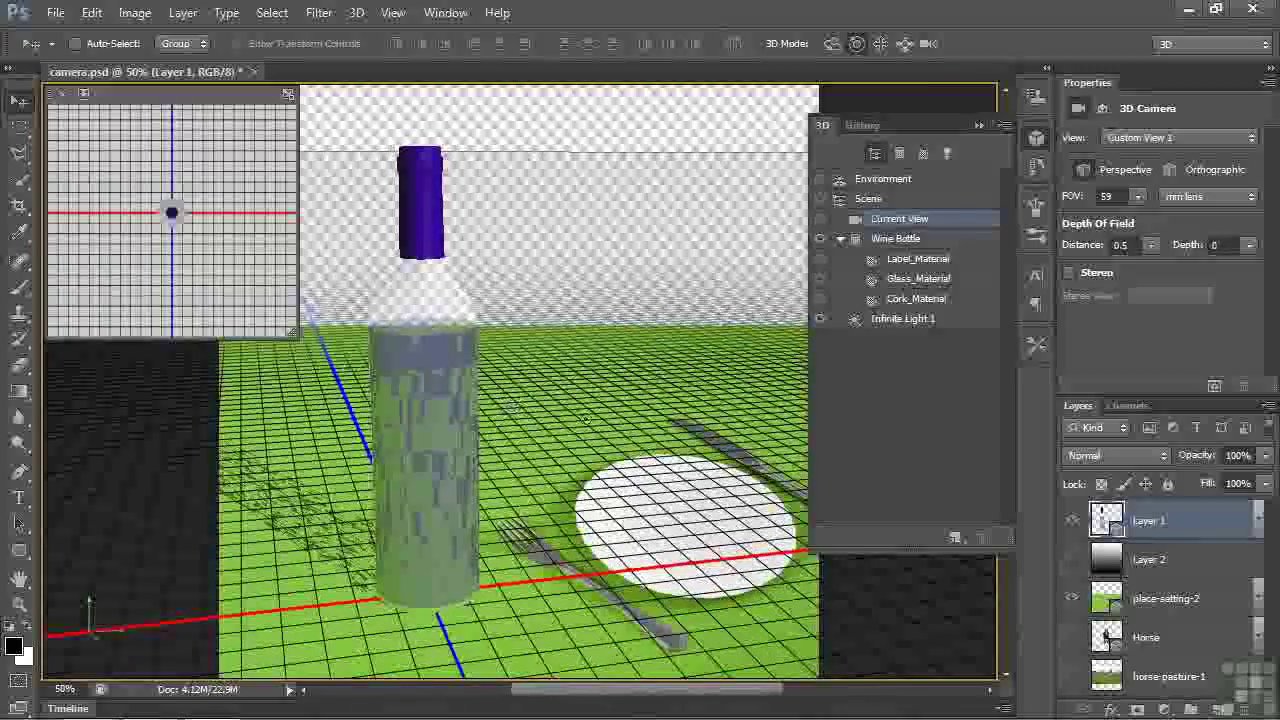
pyautogui.click(905, 45)
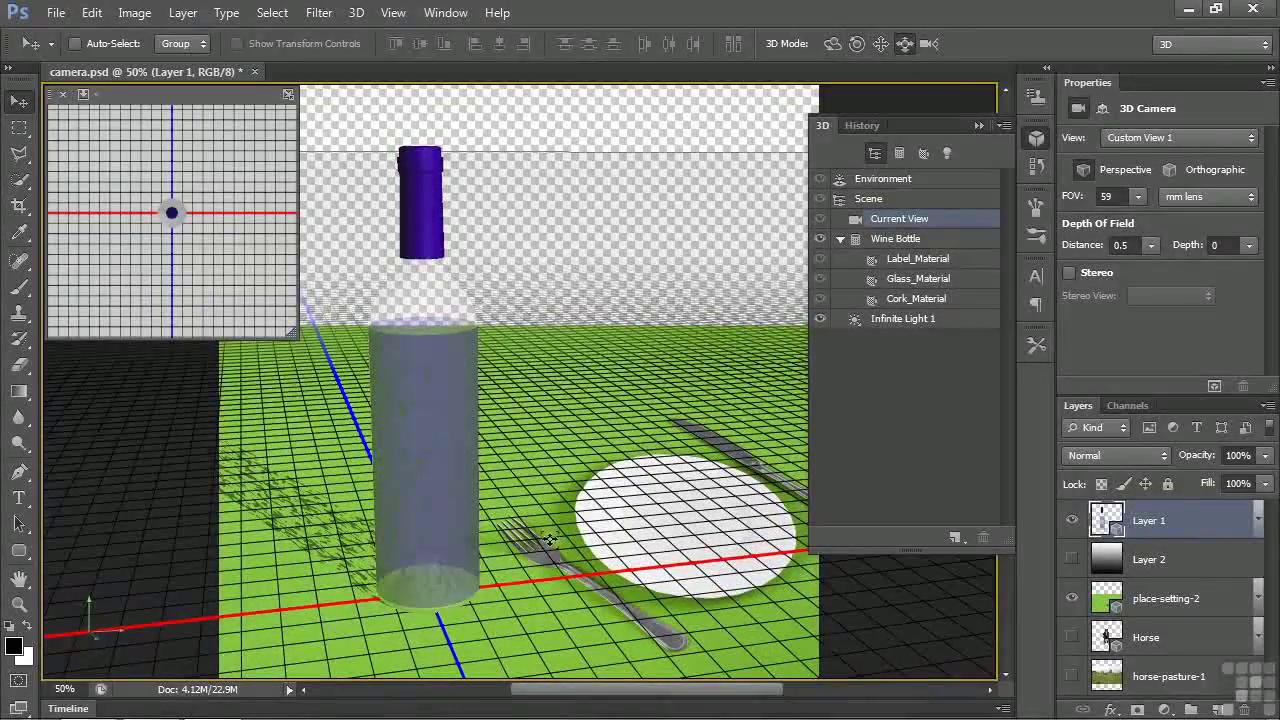
pyautogui.moveTo(528, 609); pyautogui.dragTo(444, 305)
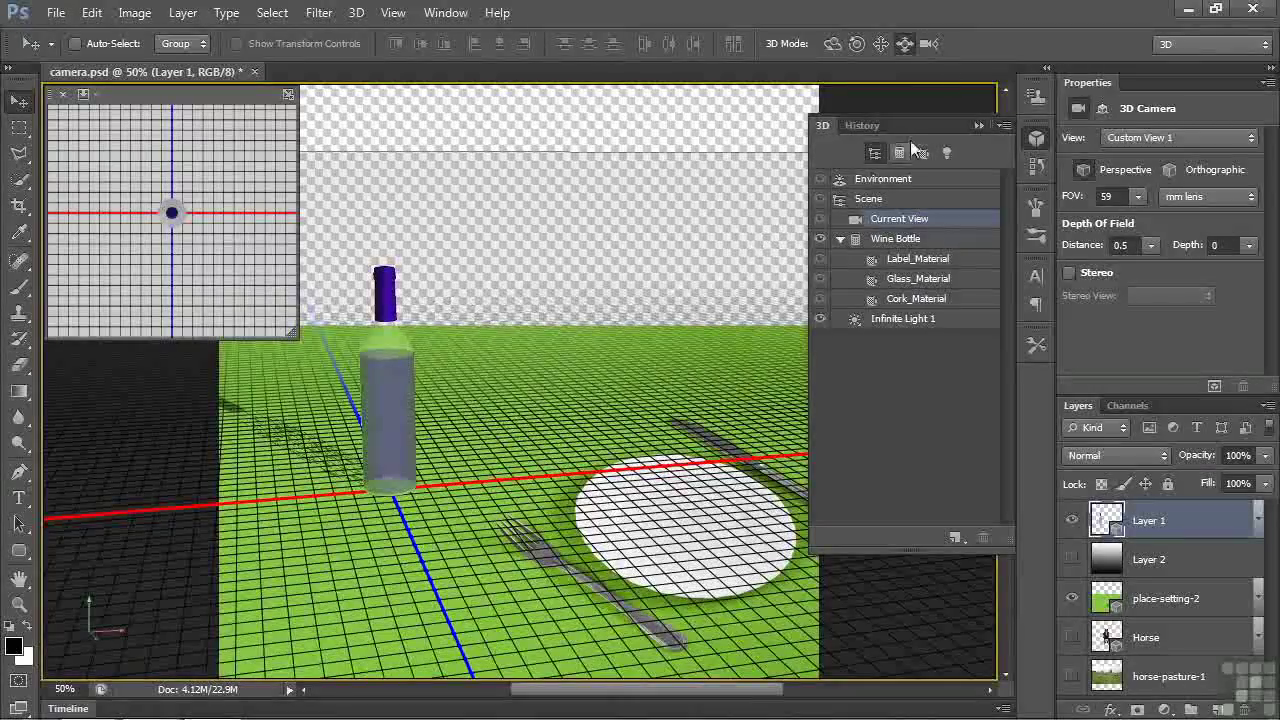
pyautogui.click(929, 44)
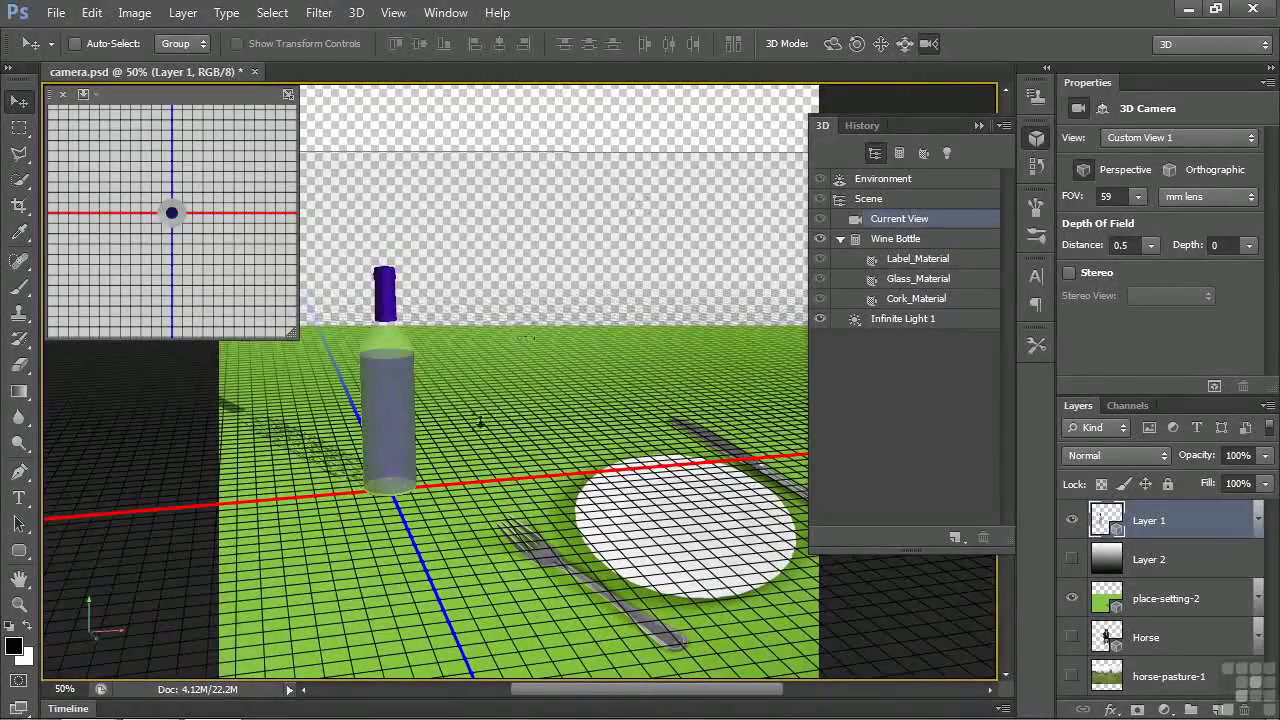
pyautogui.moveTo(452, 235); pyautogui.dragTo(491, 171)
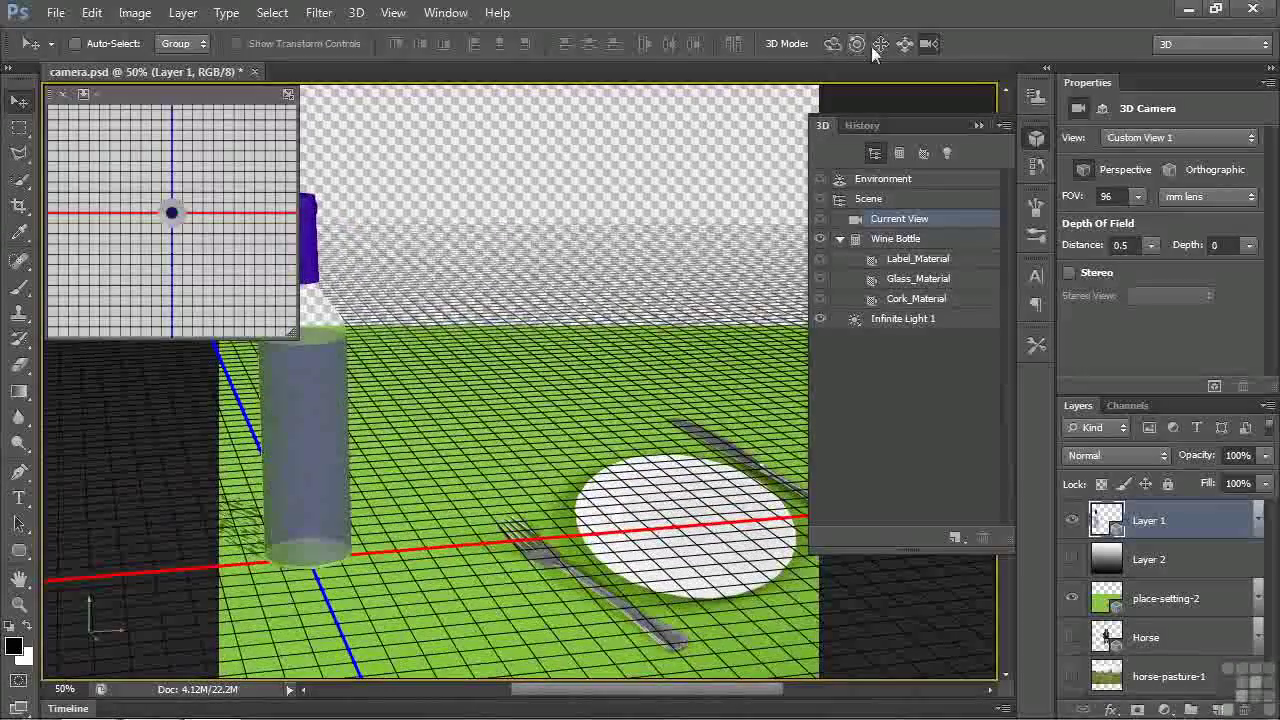
# Slide the whole bottle into view and orbit to match the table's perspective at 96 mm.
pyautogui.click(880, 44)
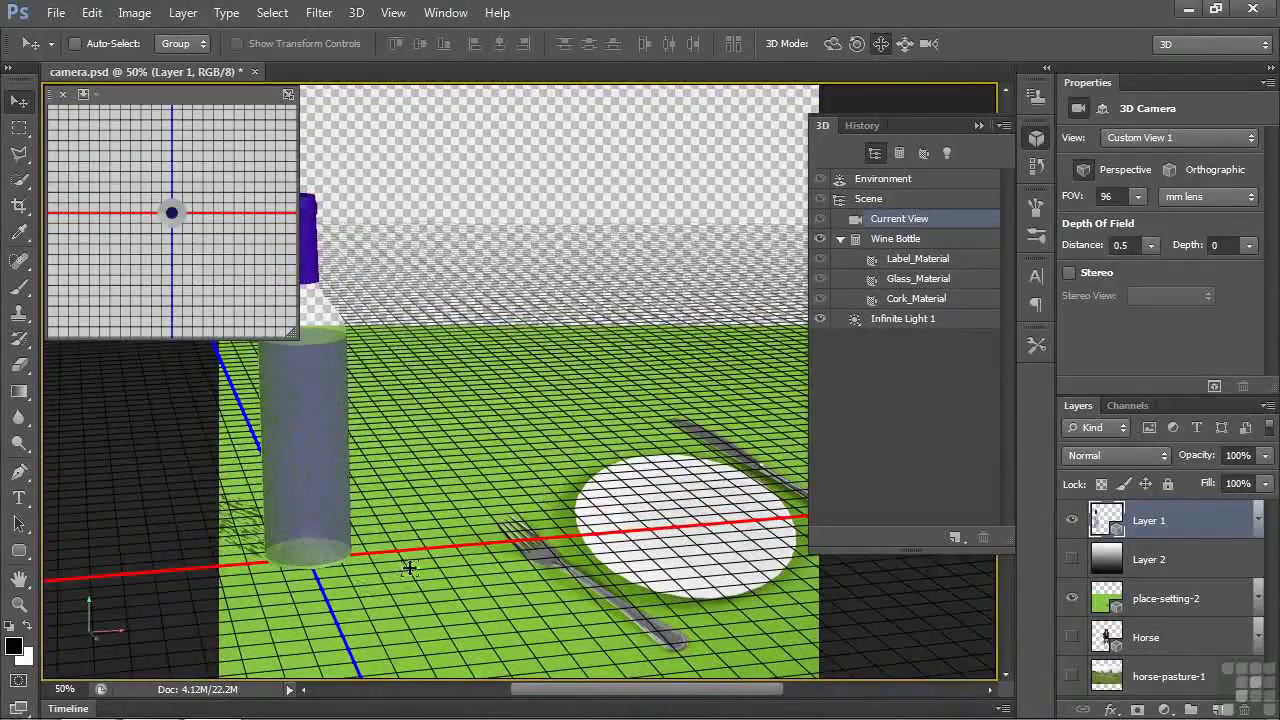
pyautogui.moveTo(409, 567); pyautogui.dragTo(510, 476)
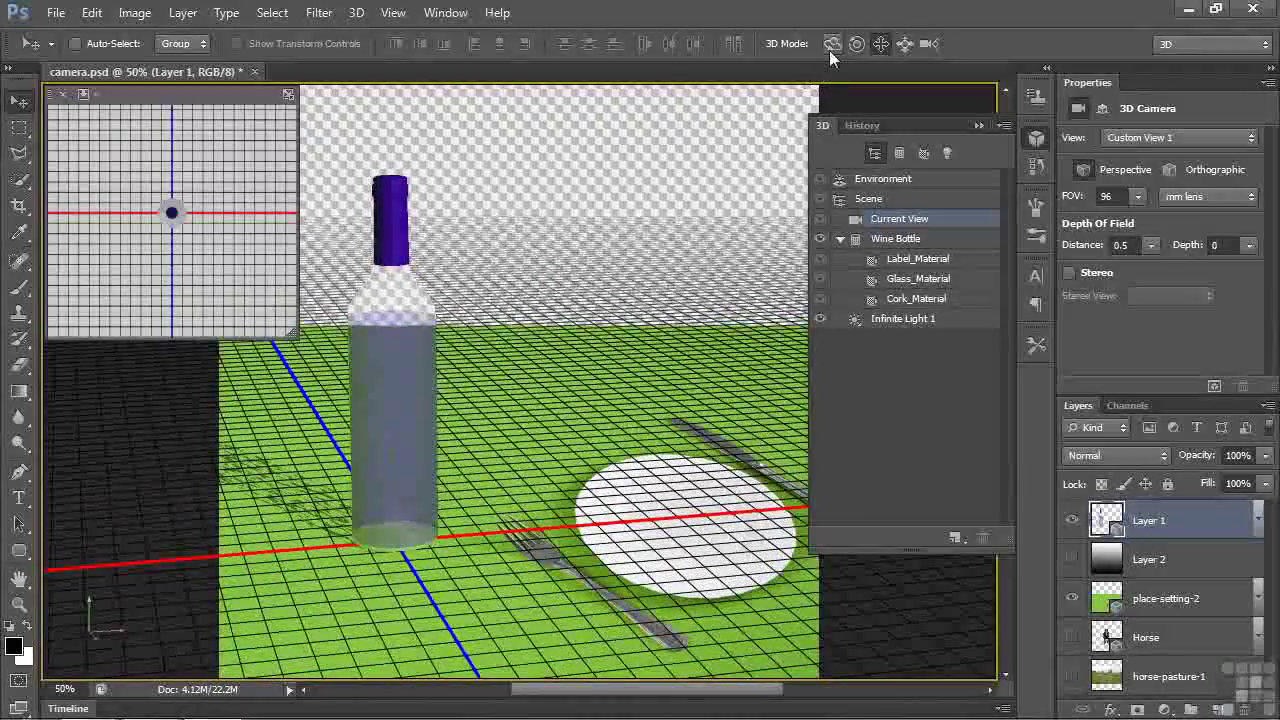
pyautogui.click(829, 44)
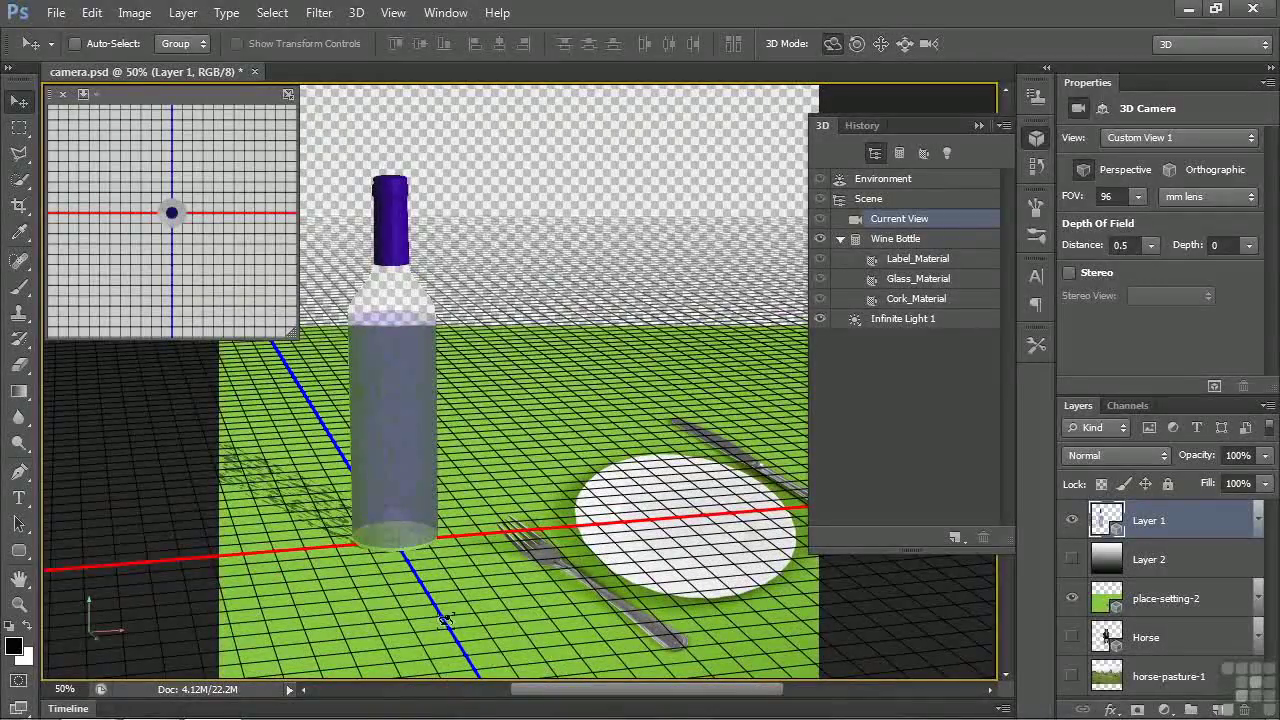
pyautogui.moveTo(420, 612); pyautogui.dragTo(420, 605)
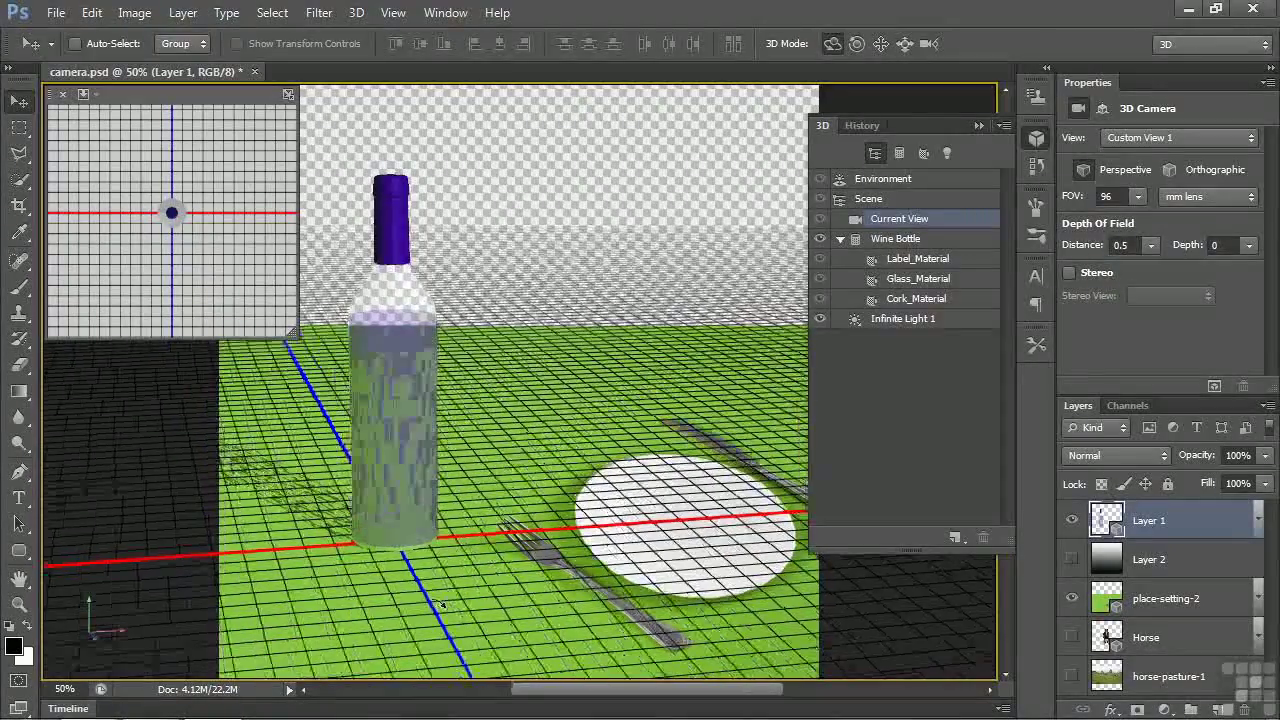
pyautogui.moveTo(437, 600); pyautogui.dragTo(422, 627)
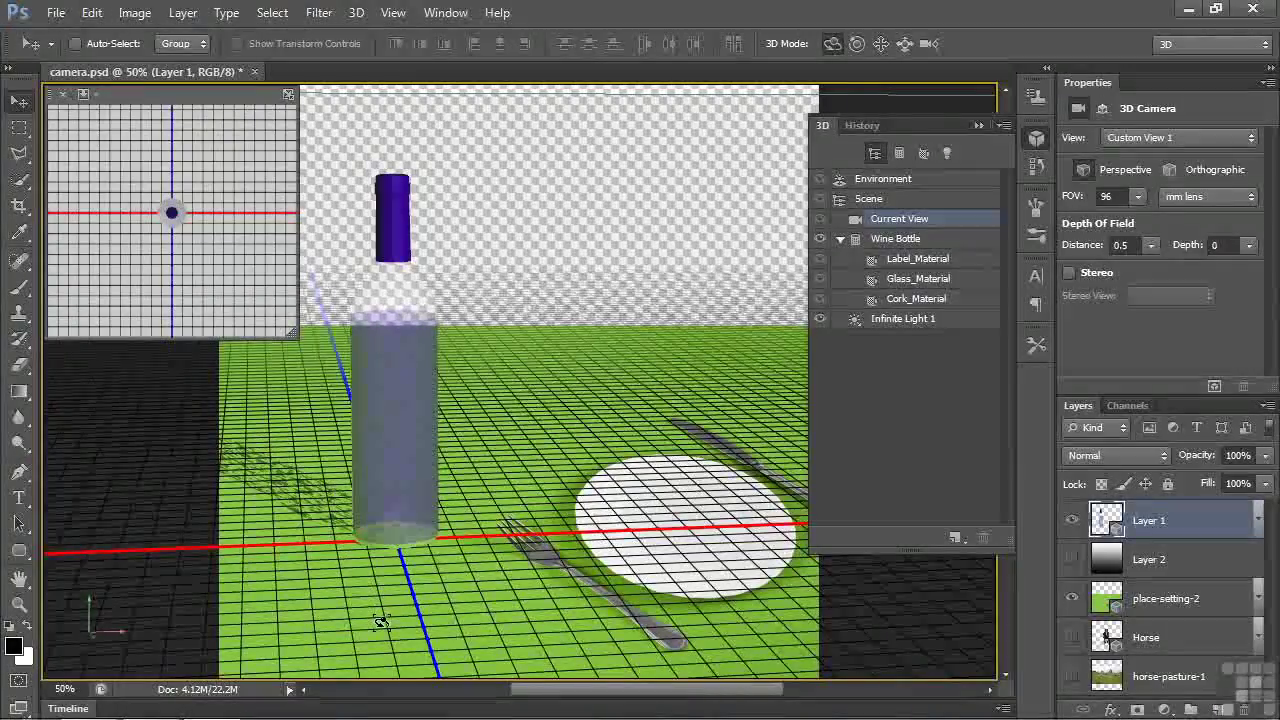
pyautogui.click(1214, 386)
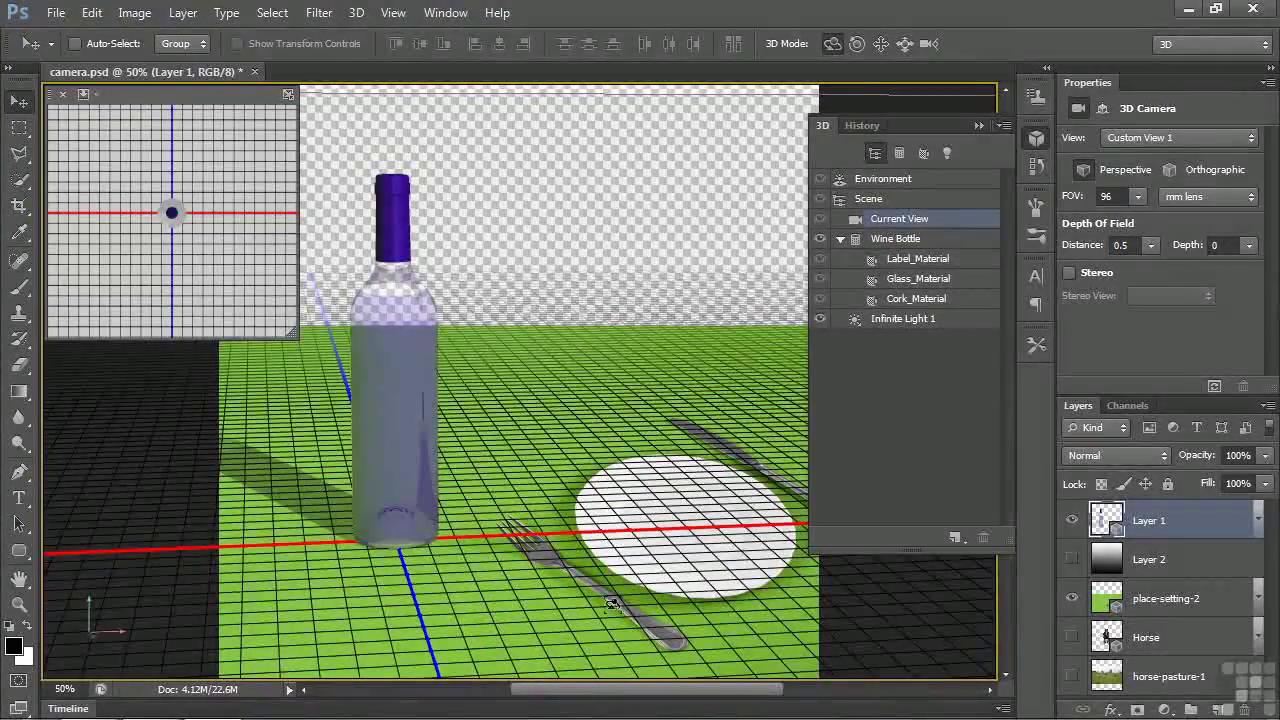
# Hide place-setting-2 and Layer 1, and show the Horse and horse-pasture-1 layers.
pyautogui.click(1072, 603)
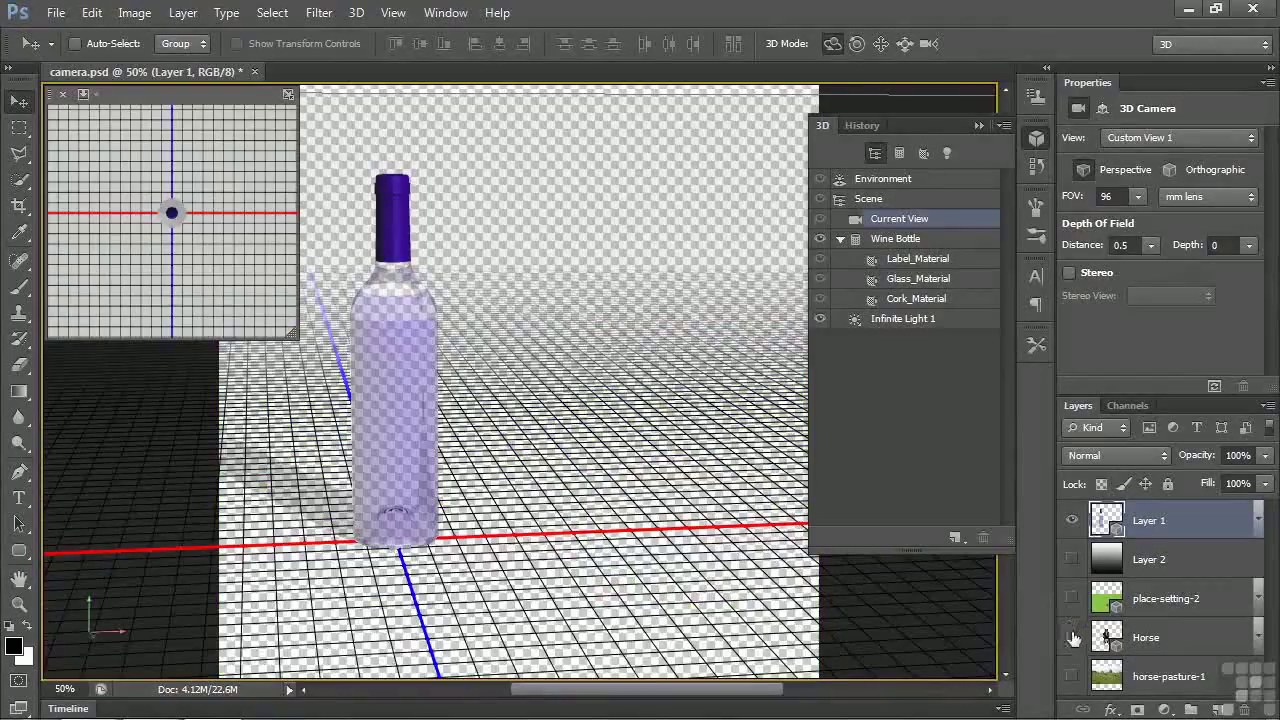
pyautogui.click(1072, 637)
pyautogui.click(1072, 677)
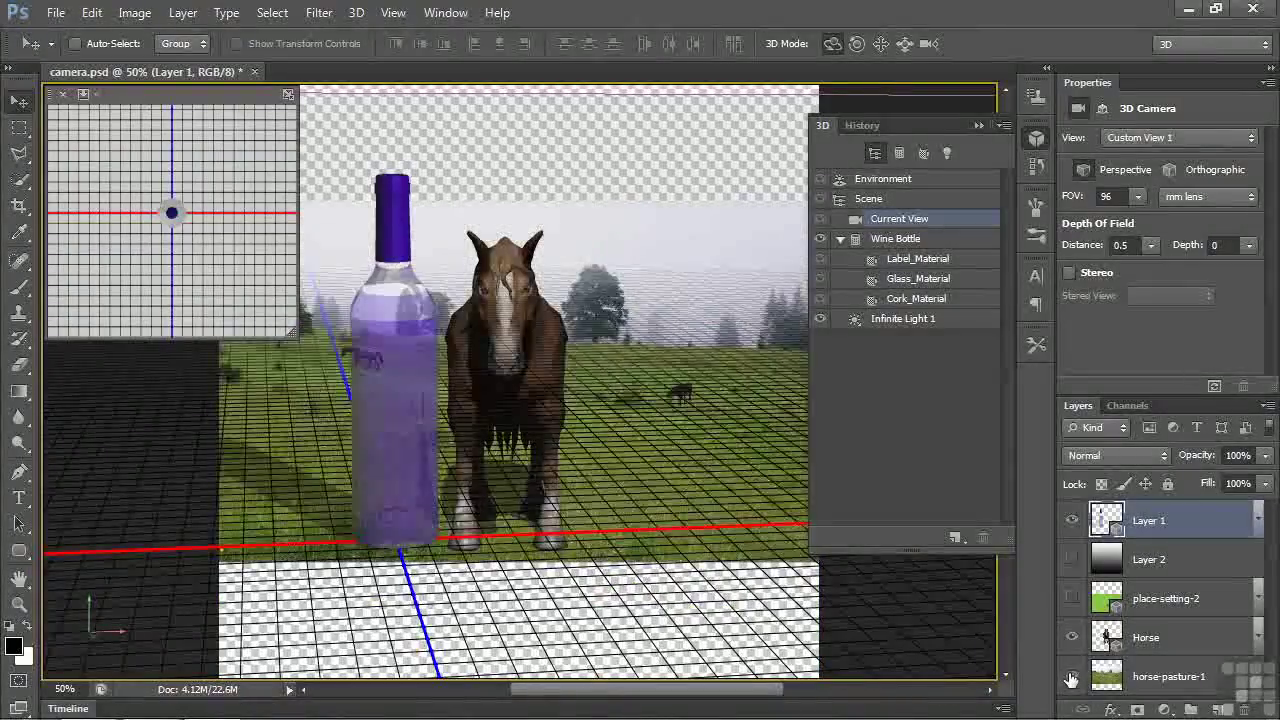
pyautogui.click(1072, 520)
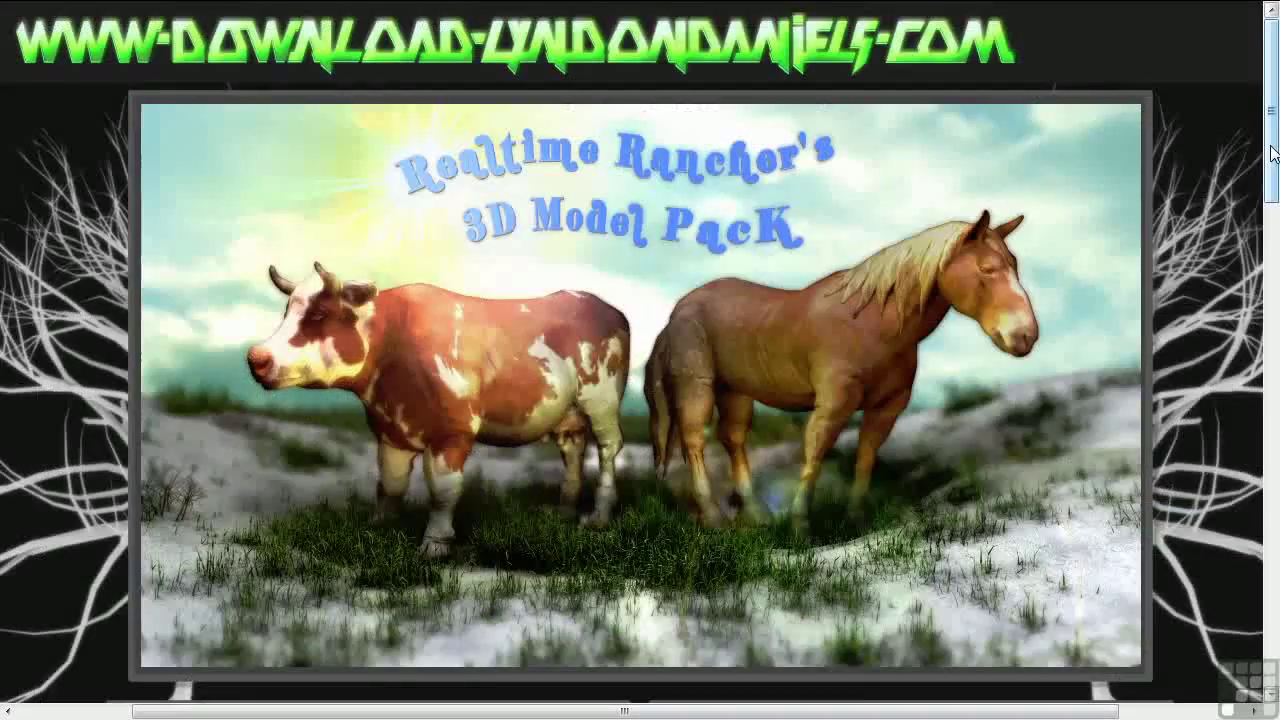
pyautogui.moveTo(1273, 152); pyautogui.dragTo(1272, 561)
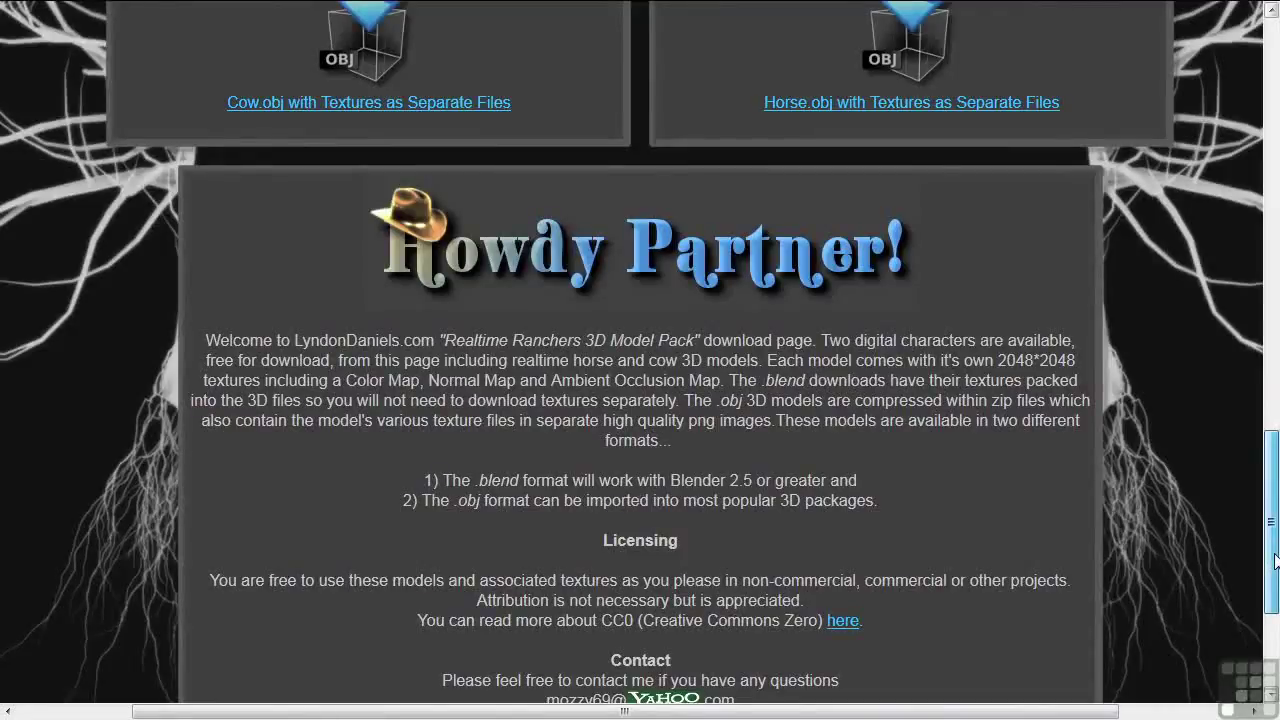
pyautogui.moveTo(1275, 560); pyautogui.dragTo(1275, 122)
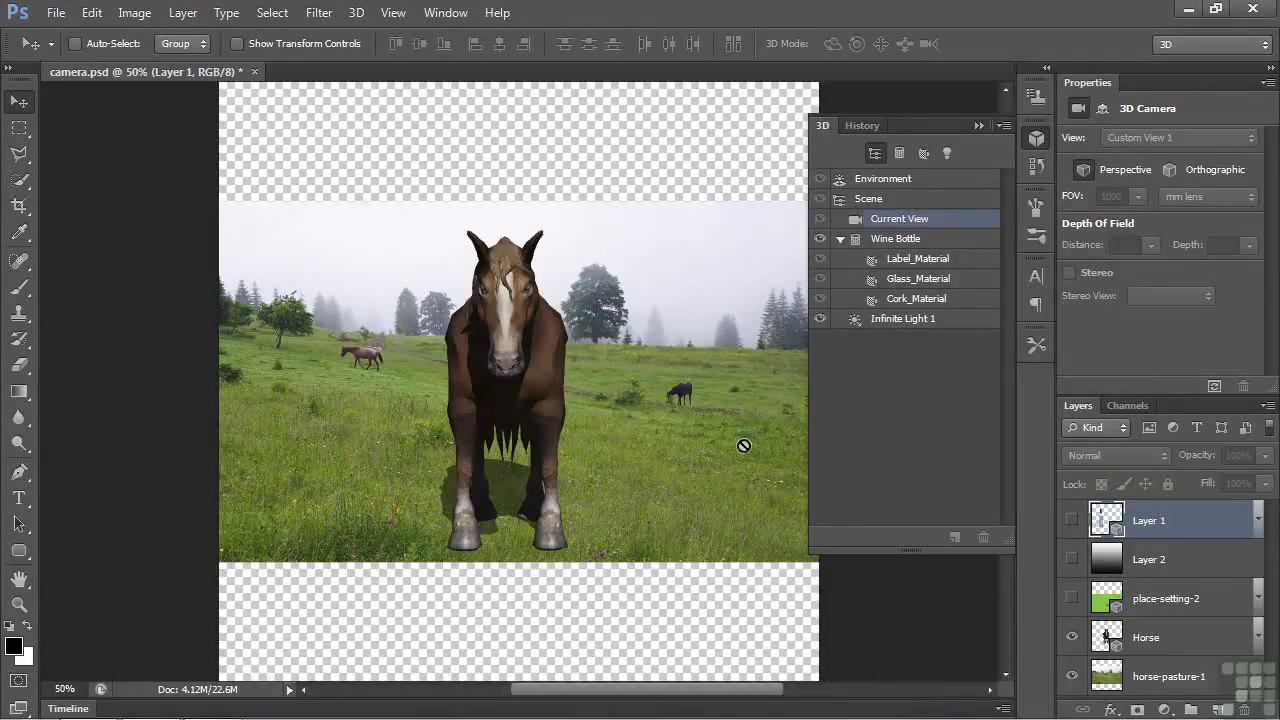
# Activate the Horse layer's 3D scene and roll the horse model with the Roll 3D Object tool.
pyautogui.click(1180, 643)
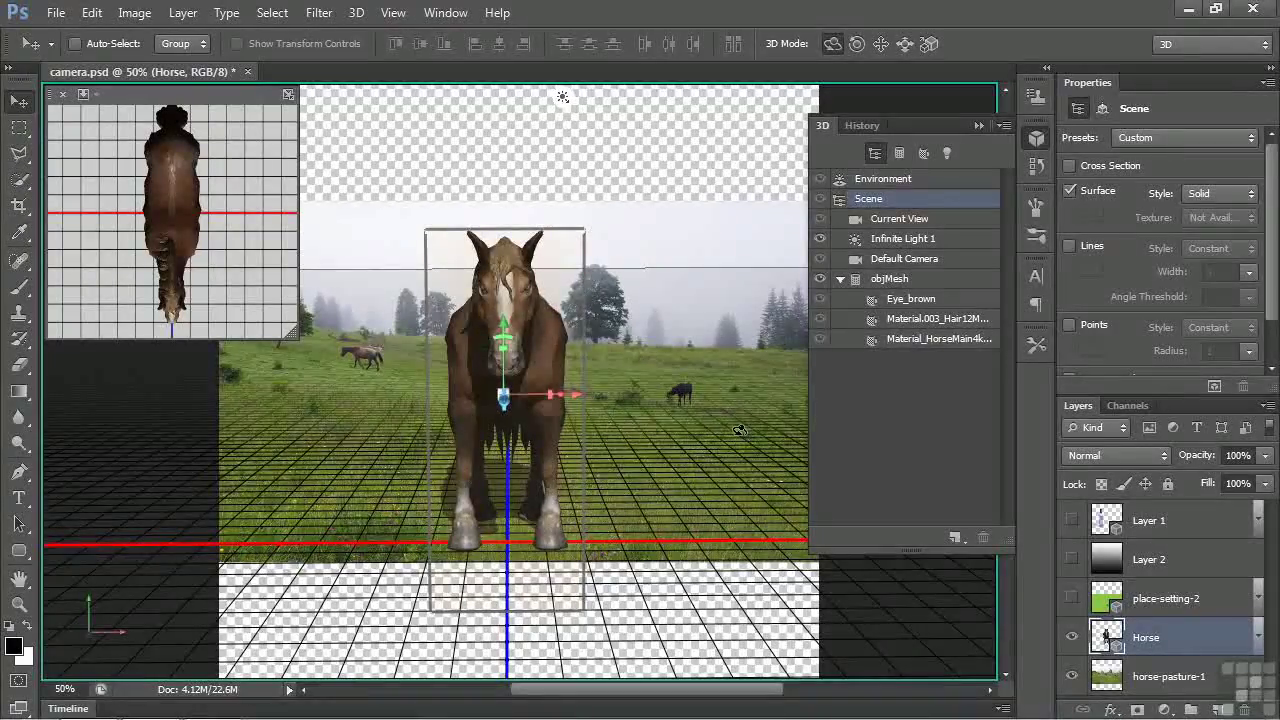
pyautogui.click(857, 44)
pyautogui.moveTo(706, 588); pyautogui.dragTo(633, 622)
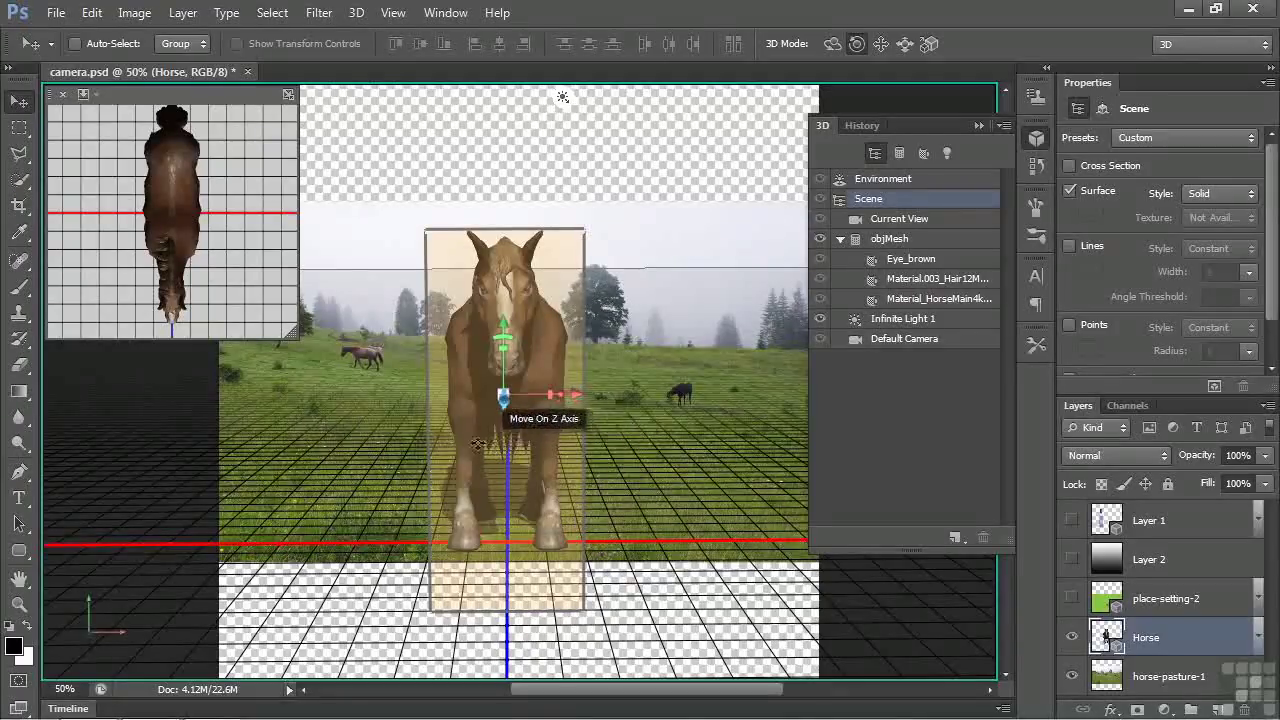
# From Current View, orbit around the horse and zoom the camera to a 52 field of view.
pyautogui.click(716, 497)
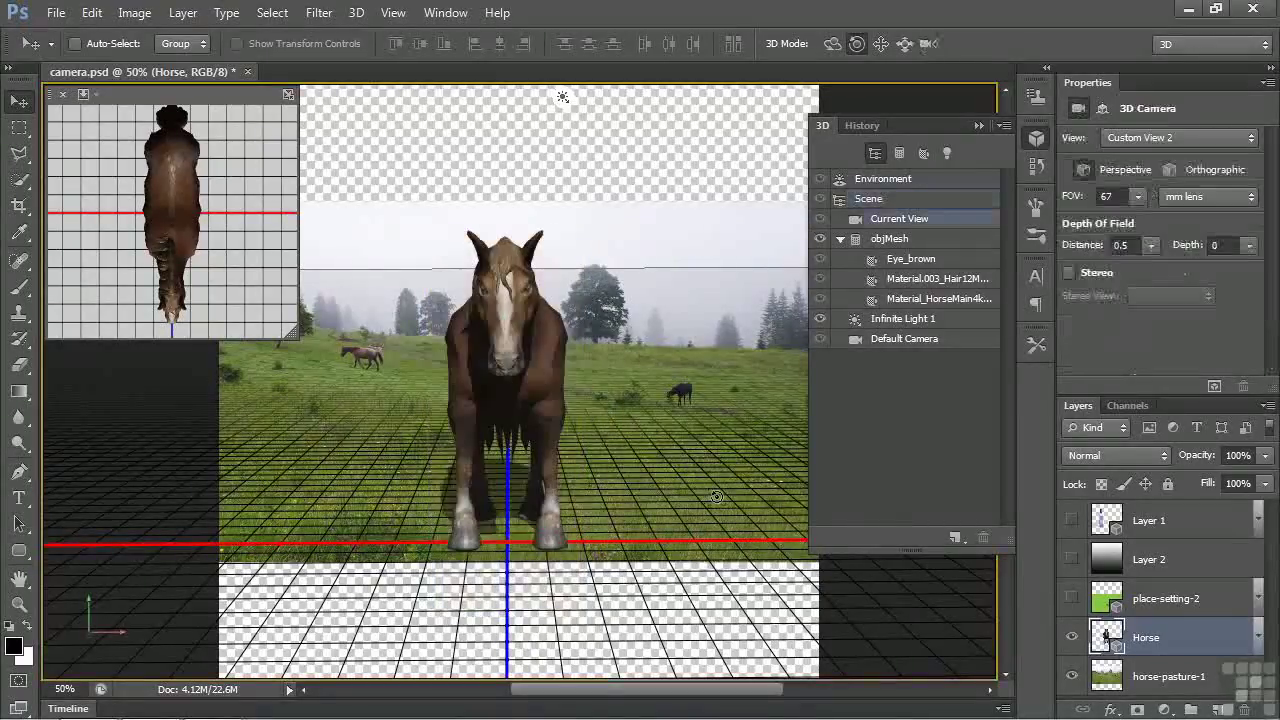
pyautogui.moveTo(668, 613); pyautogui.dragTo(654, 615)
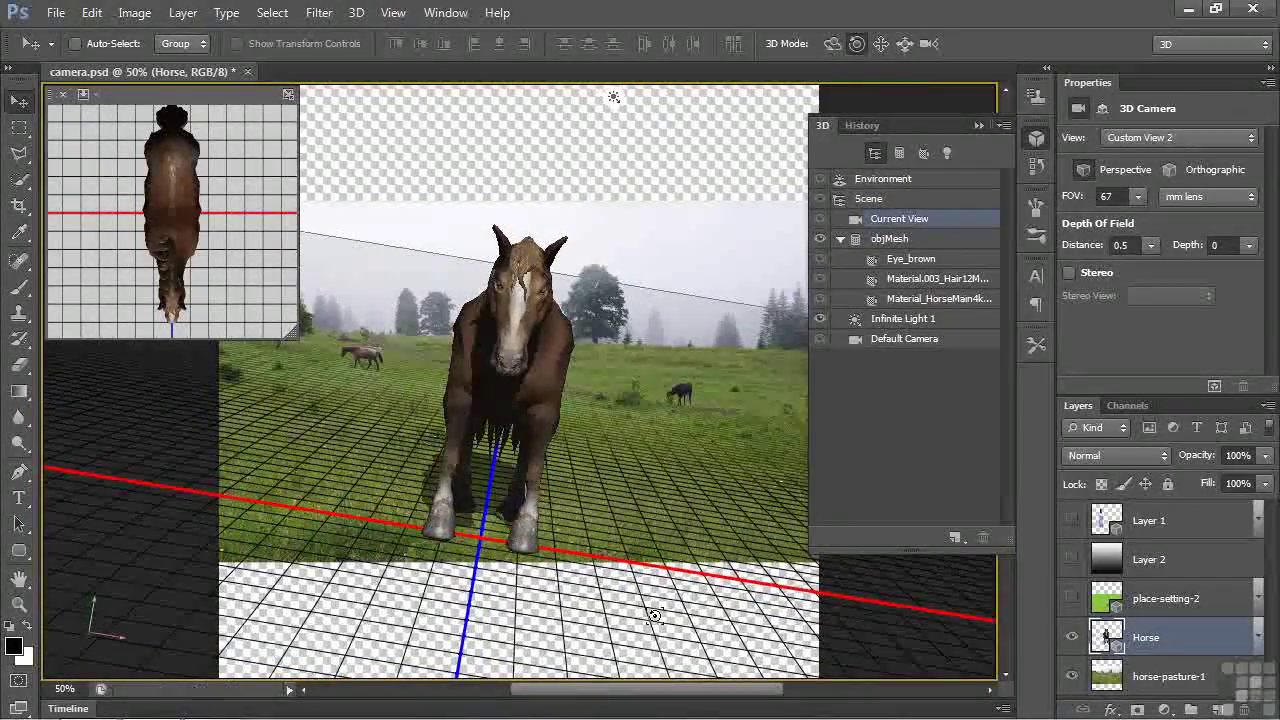
pyautogui.click(929, 43)
pyautogui.moveTo(709, 402); pyautogui.dragTo(648, 555)
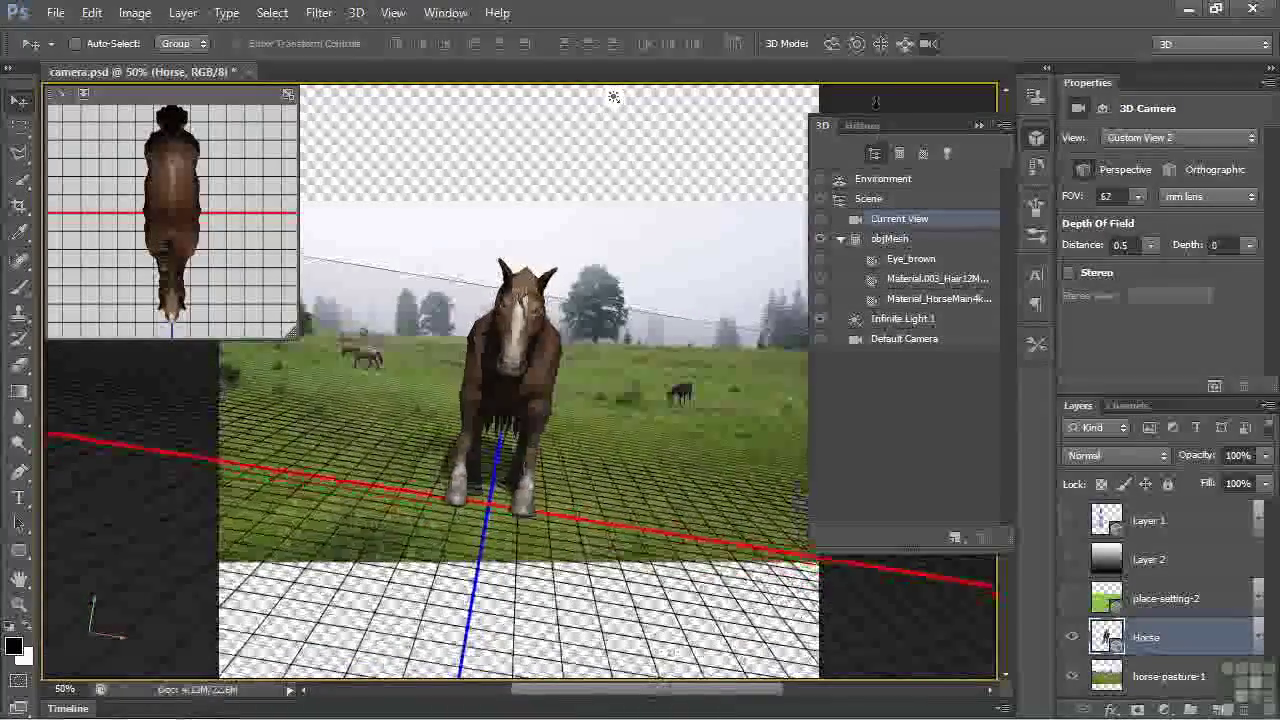
# Slide the camera to push the horse farther back, then zoom to a 33 field of view.
pyautogui.click(904, 43)
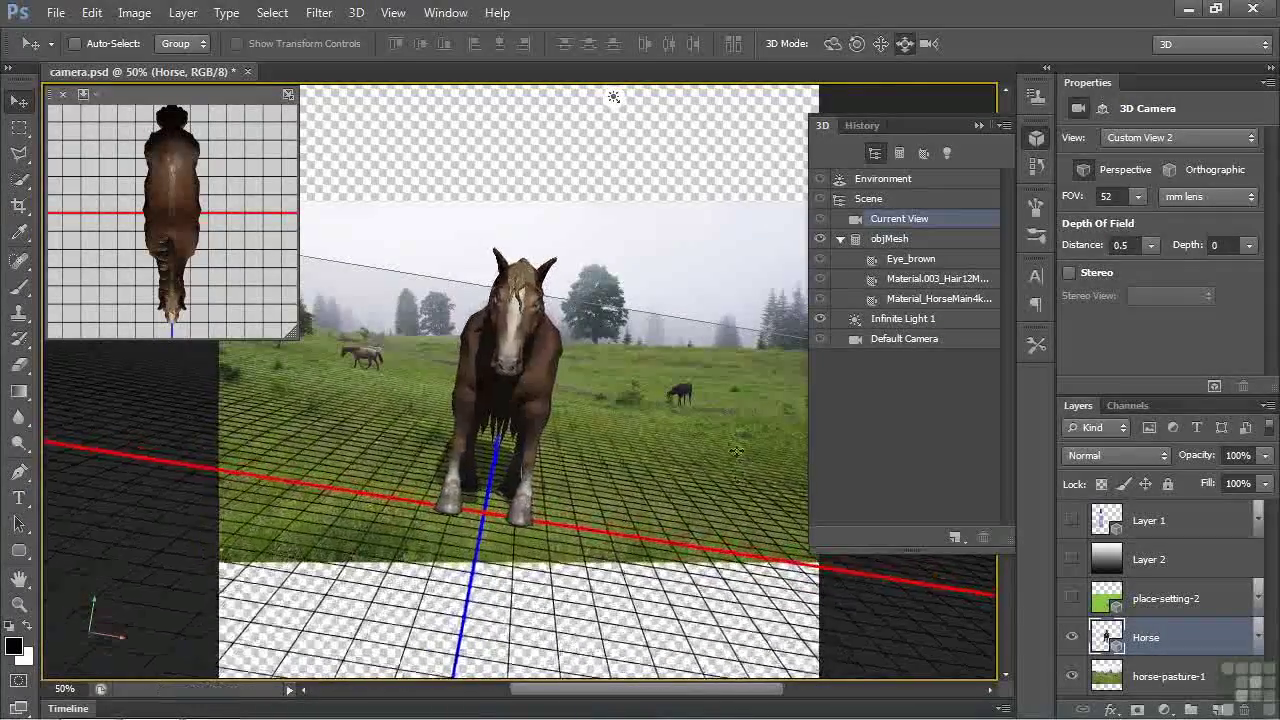
pyautogui.moveTo(736, 452); pyautogui.dragTo(729, 240)
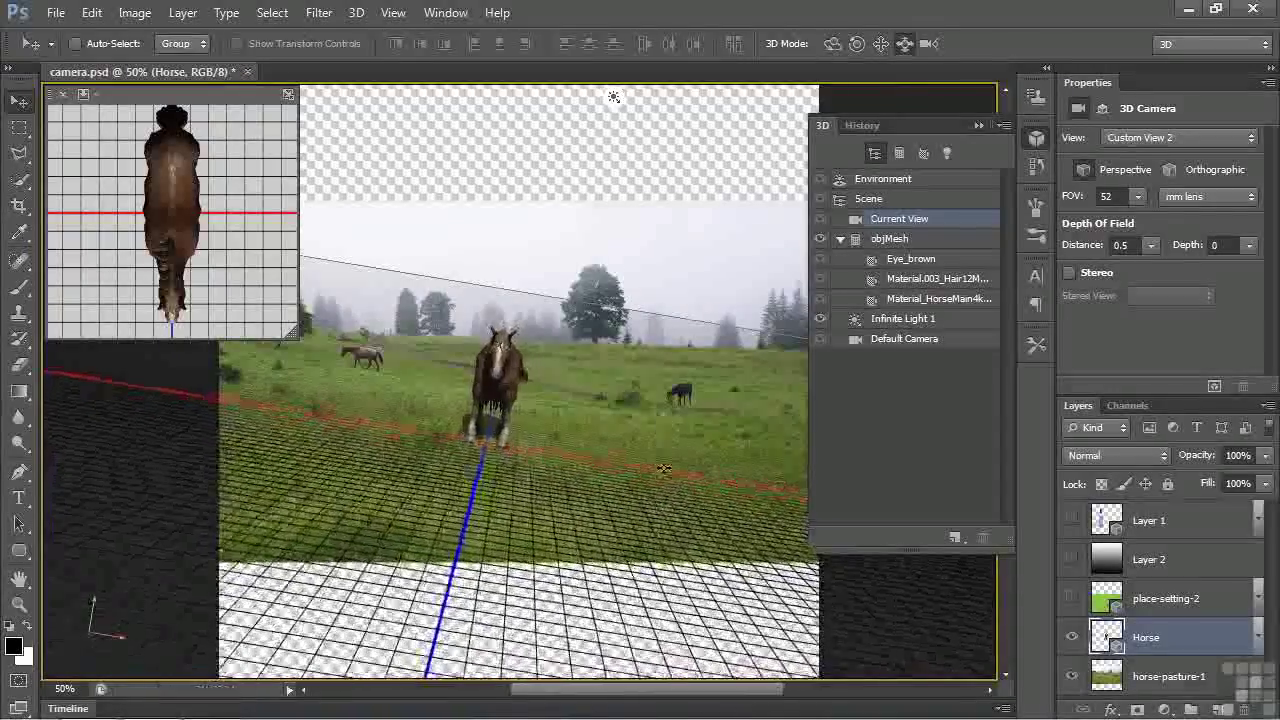
pyautogui.moveTo(663, 469); pyautogui.dragTo(663, 595)
pyautogui.moveTo(661, 521); pyautogui.dragTo(647, 486)
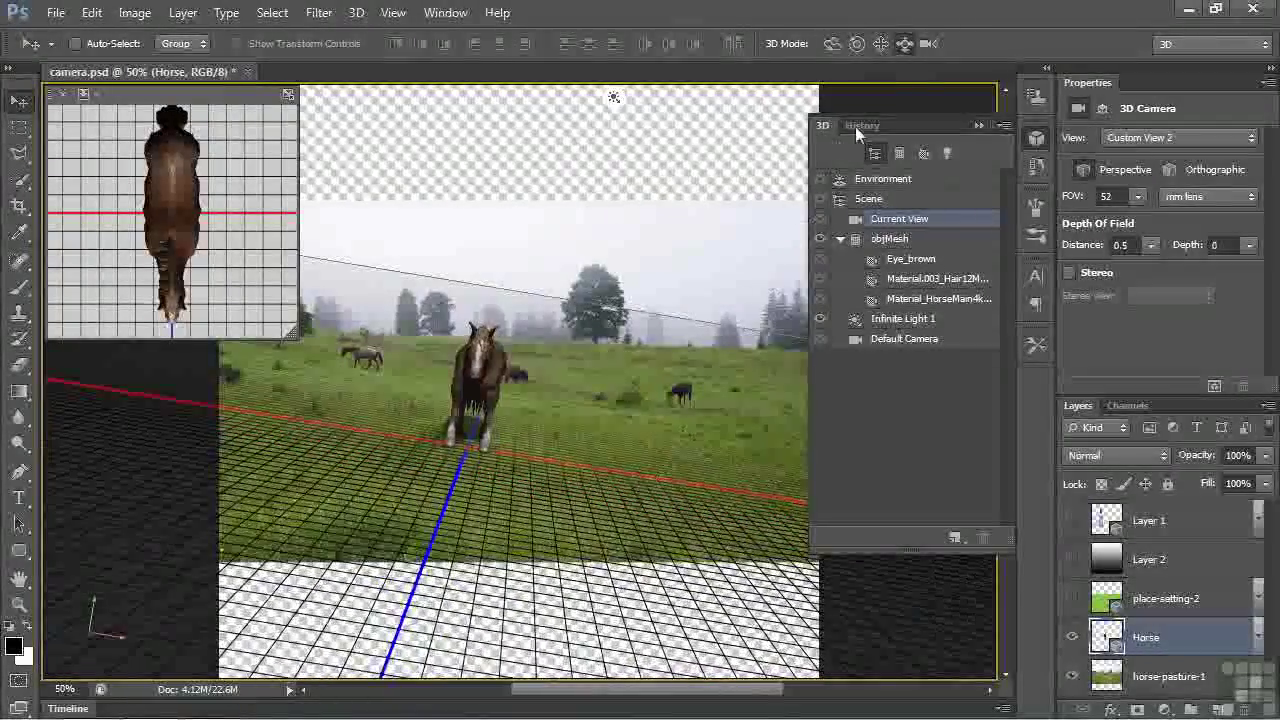
pyautogui.click(927, 46)
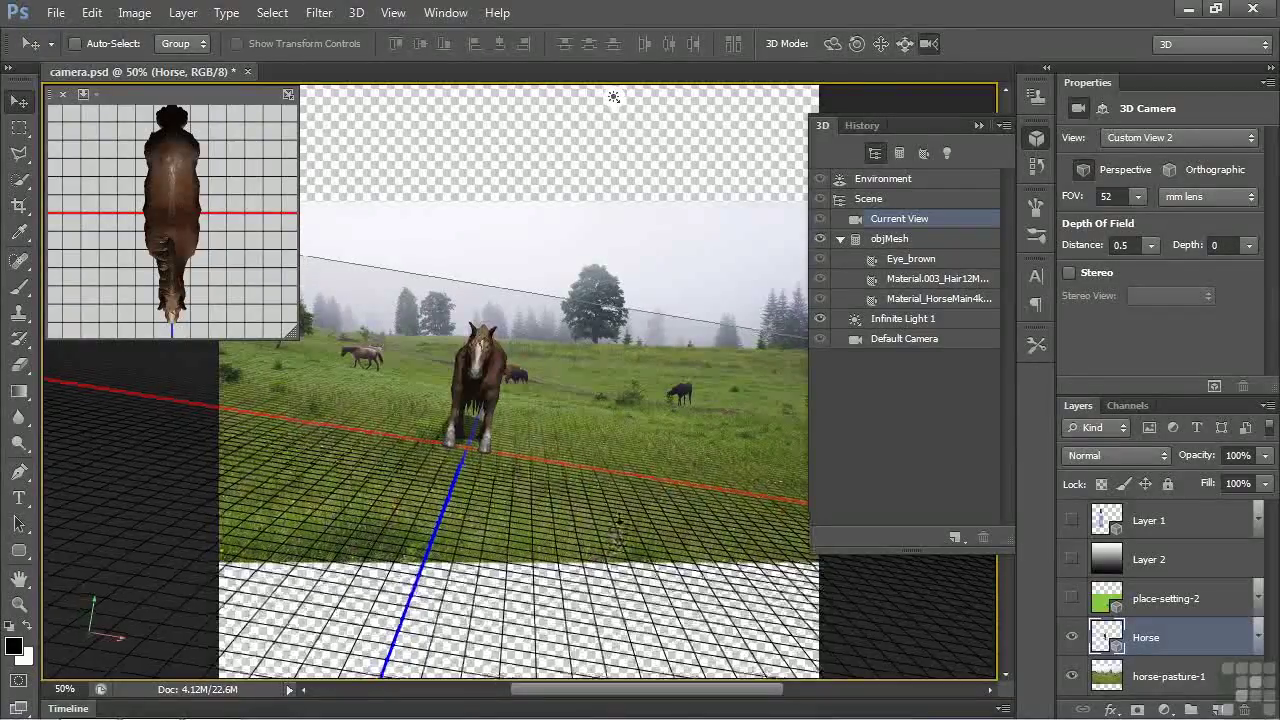
pyautogui.moveTo(620, 528)
pyautogui.mouseDown()
pyautogui.moveTo(643, 420)
pyautogui.moveTo(625, 525)
pyautogui.mouseUp()
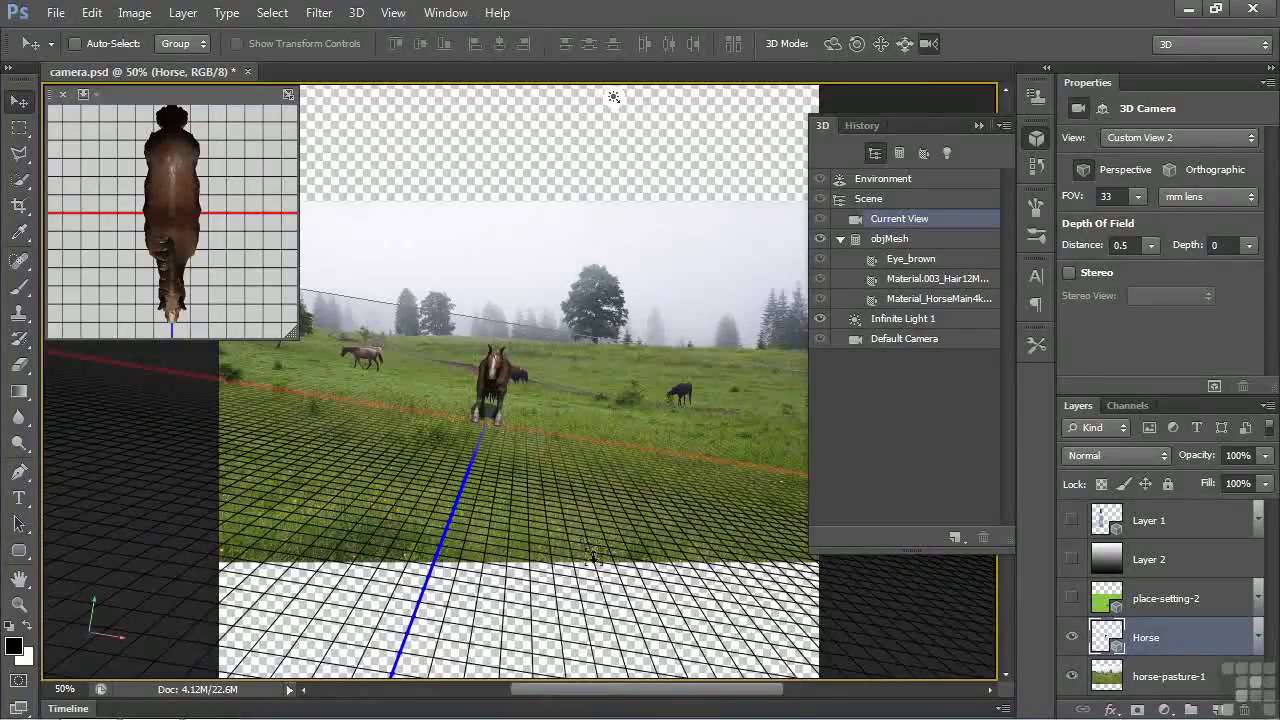
# Orbit the camera until the horse is side-on, then slide it left and farther back.
pyautogui.click(832, 43)
pyautogui.moveTo(600, 110); pyautogui.dragTo(625, 101)
pyautogui.moveTo(524, 526); pyautogui.dragTo(502, 528)
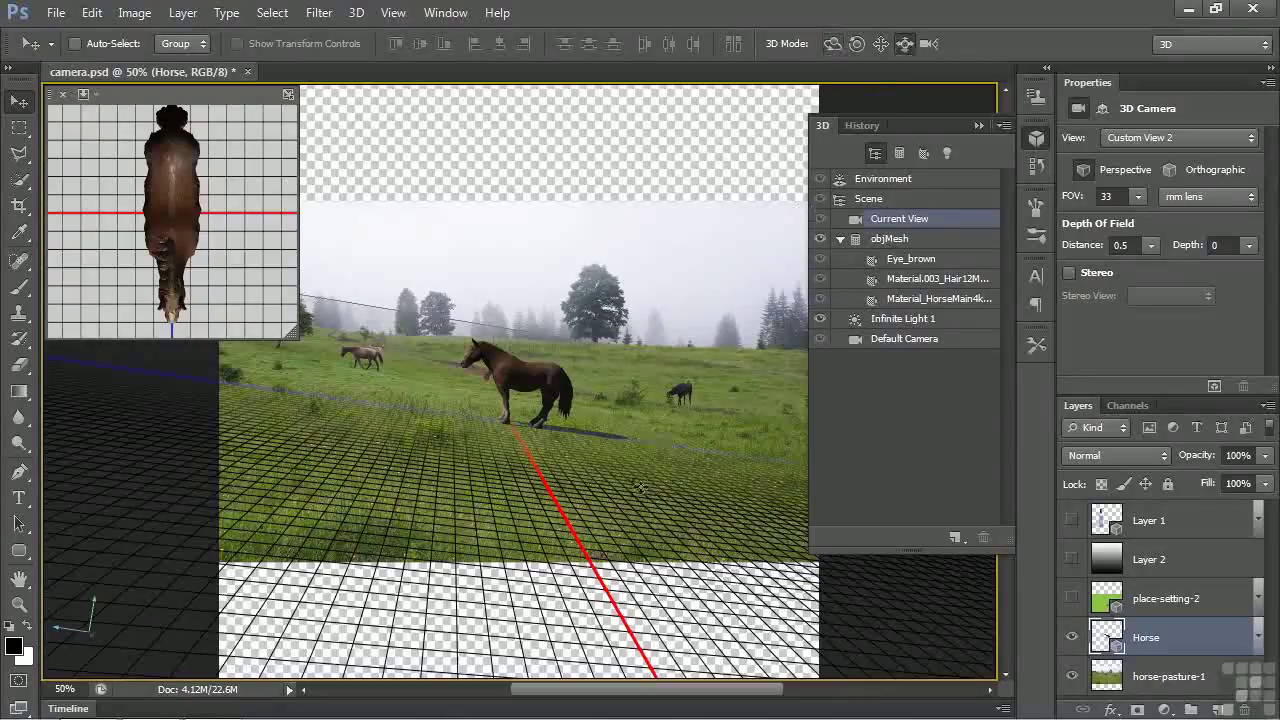
pyautogui.moveTo(640, 489); pyautogui.dragTo(553, 470)
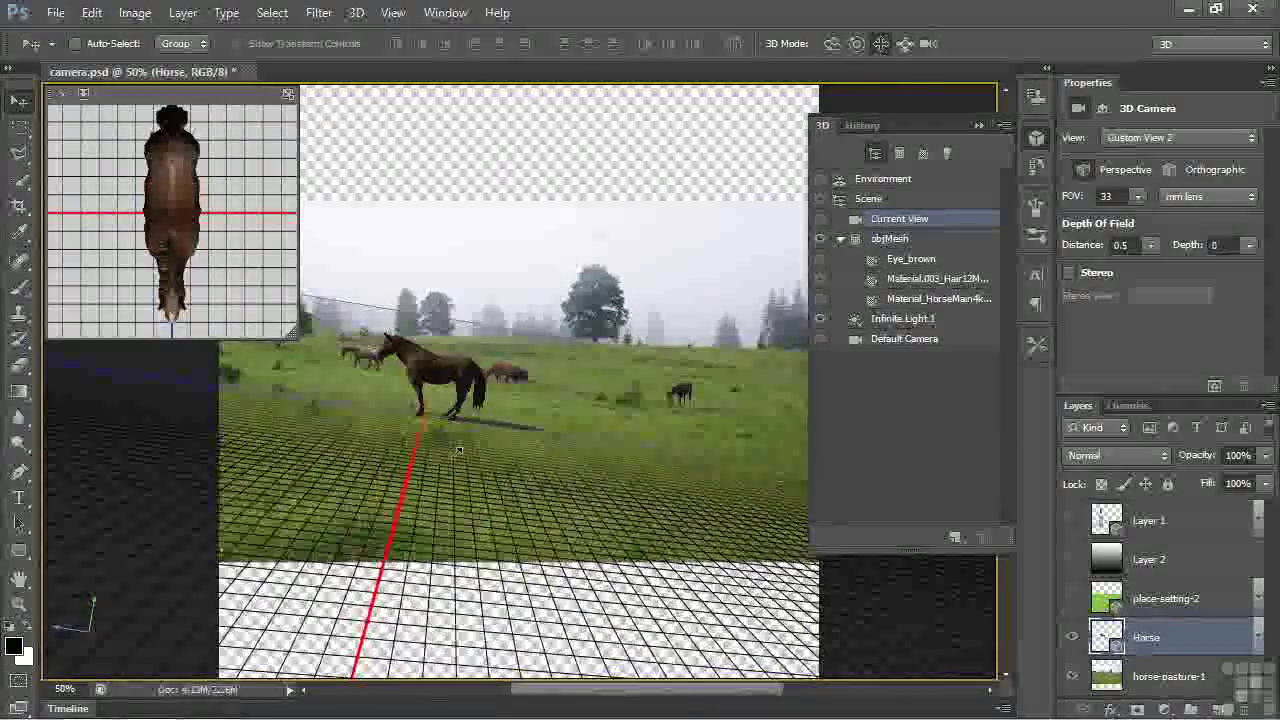
pyautogui.moveTo(455, 456); pyautogui.dragTo(462, 440)
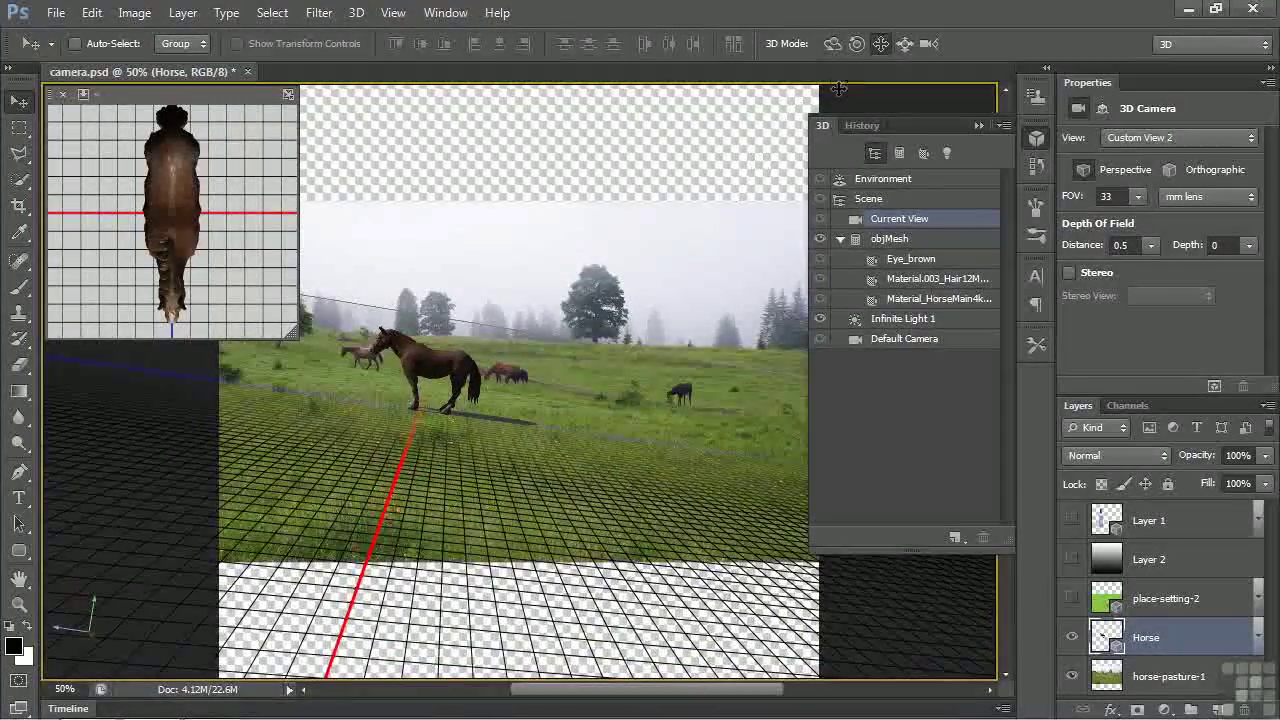
# Zoom to a 22 field of view and slide the horse left among the grazing herd.
pyautogui.click(929, 45)
pyautogui.moveTo(531, 487); pyautogui.dragTo(531, 590)
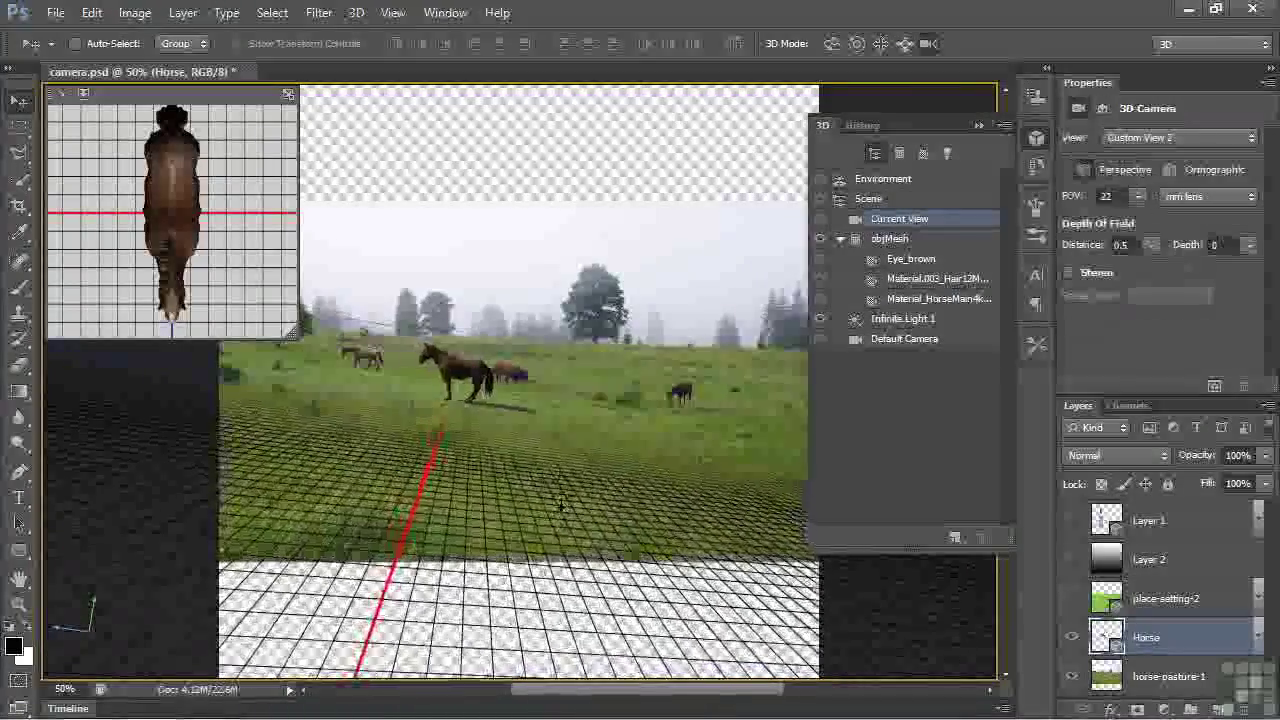
pyautogui.click(904, 43)
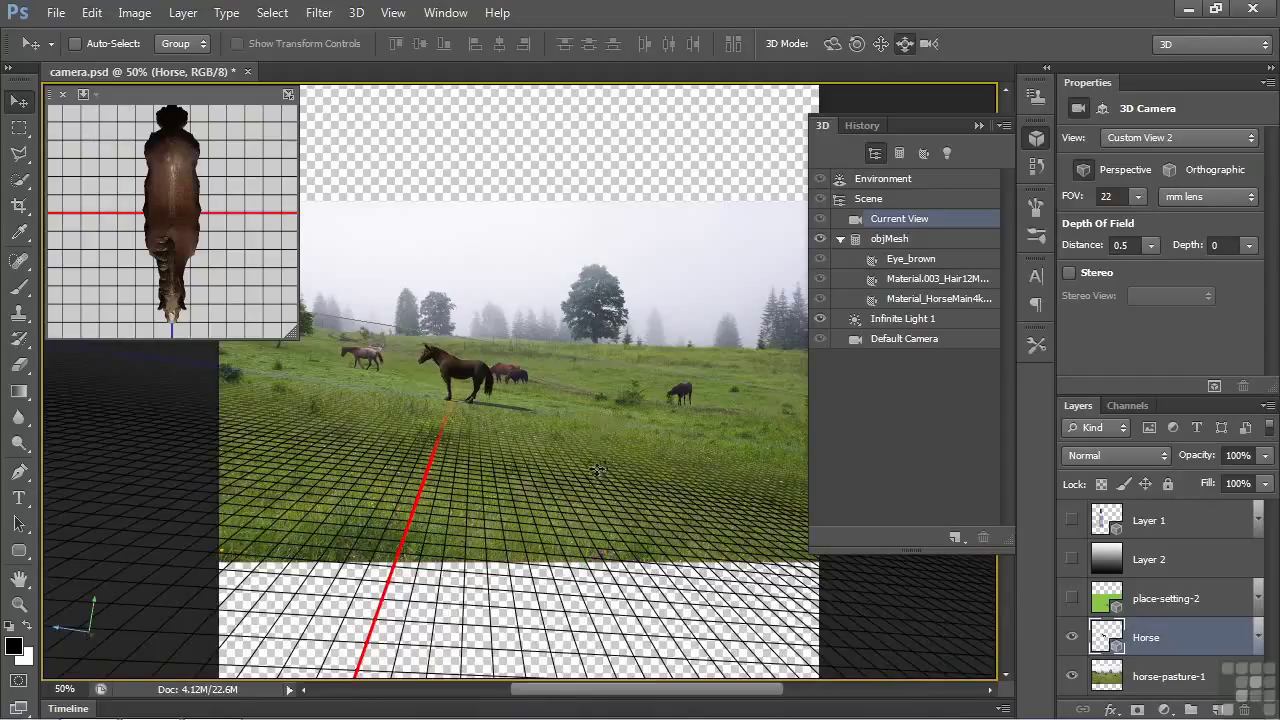
pyautogui.moveTo(596, 470); pyautogui.dragTo(480, 415)
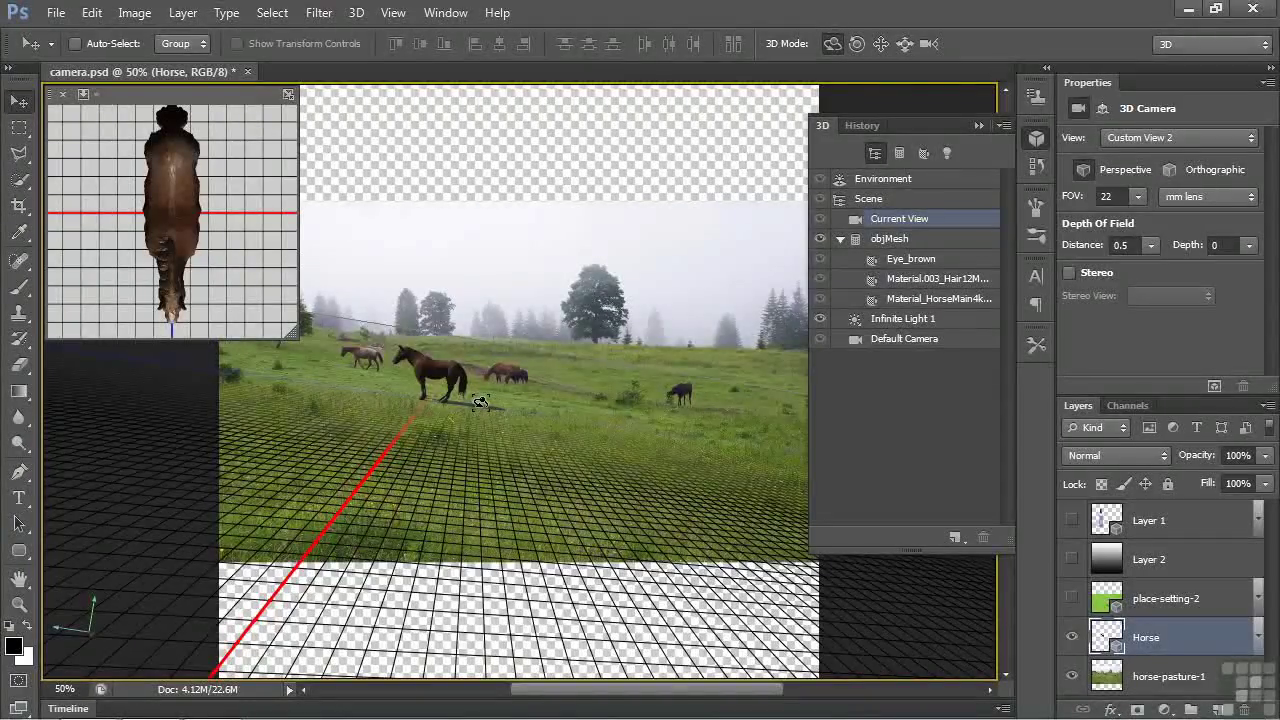
pyautogui.click(887, 320)
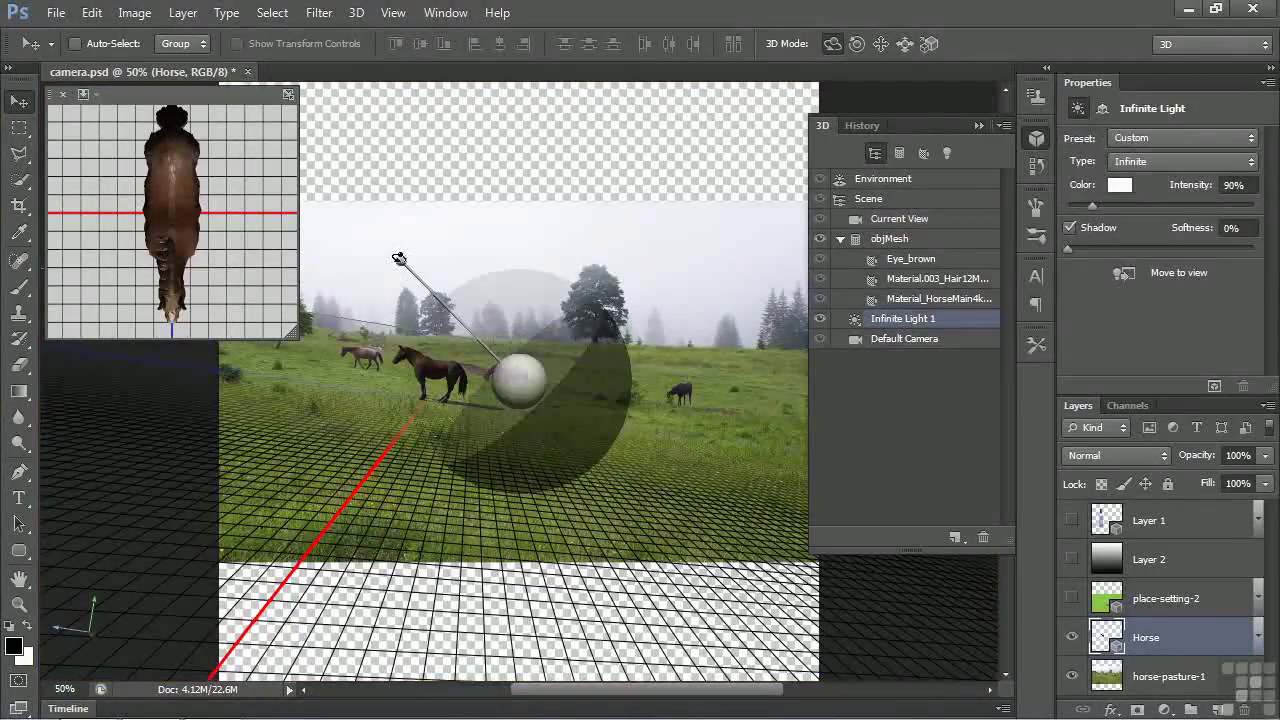
# Re-angle Infinite Light 1 to shift the horse's shadow across the grass, then return to Current View.
pyautogui.moveTo(398, 259)
pyautogui.mouseDown()
pyautogui.moveTo(462, 349)
pyautogui.moveTo(426, 304)
pyautogui.mouseUp()
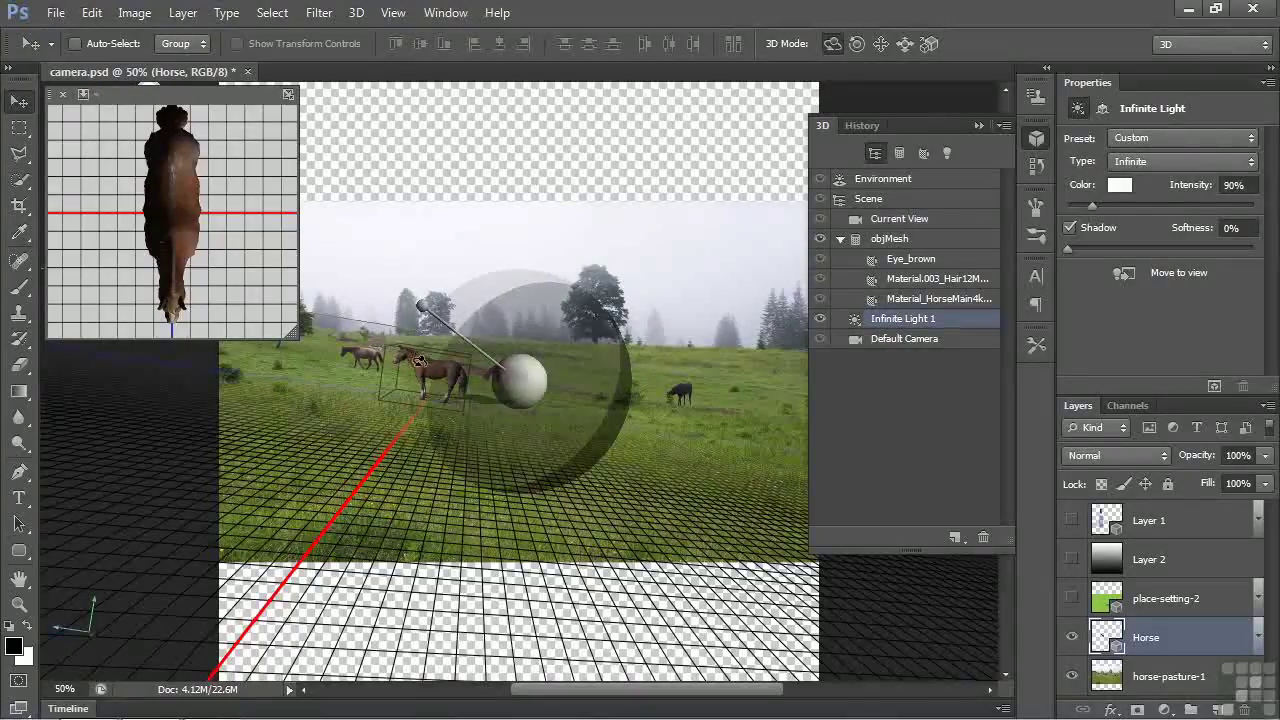
pyautogui.click(389, 484)
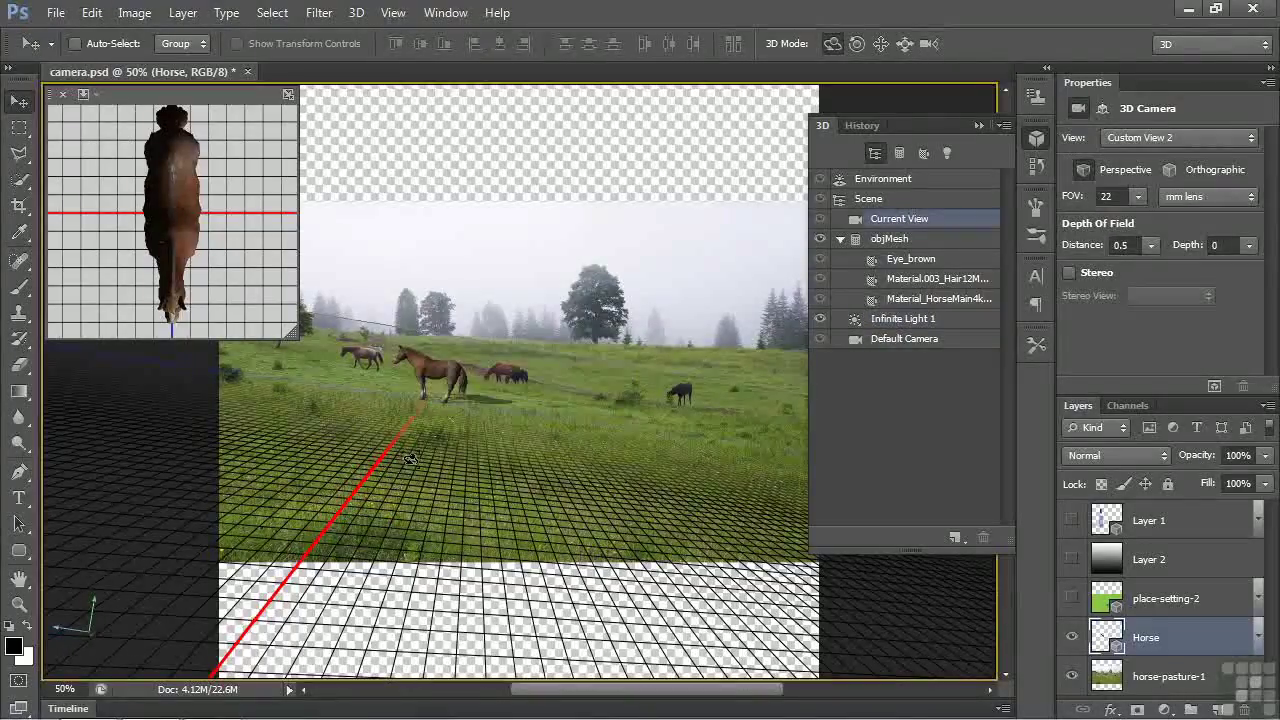